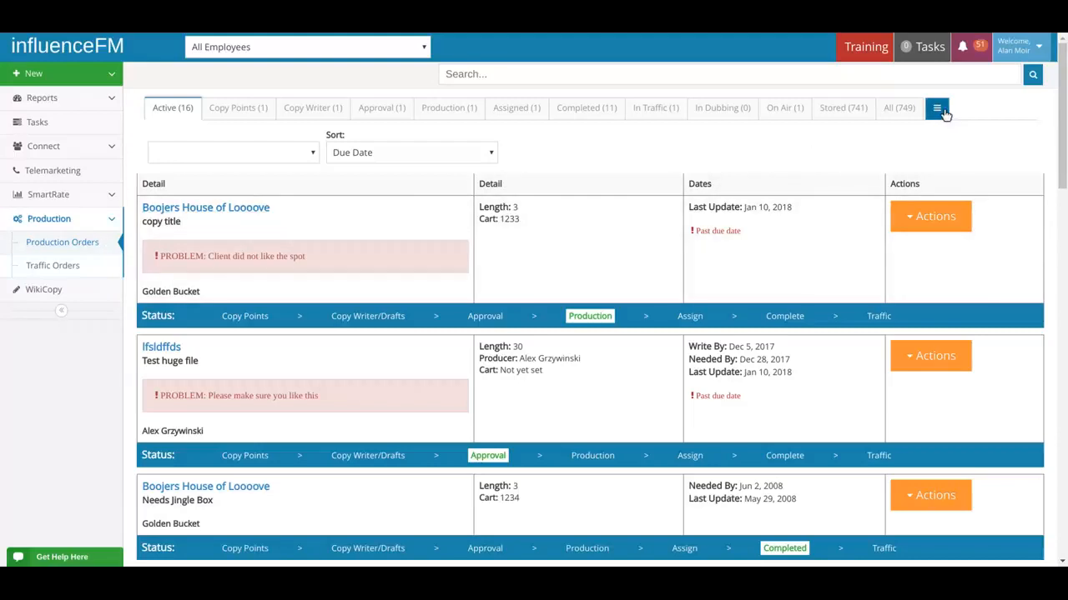
Switch the production orders list to the status selector layout and return it to the status tabs layout
click(937, 109)
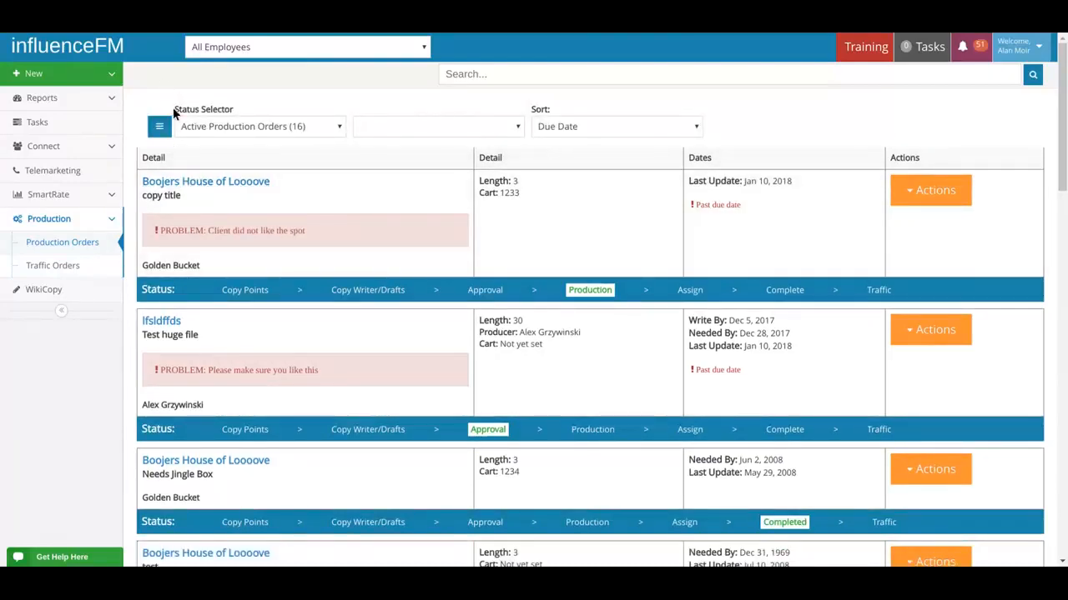
drag(174, 112, 231, 110)
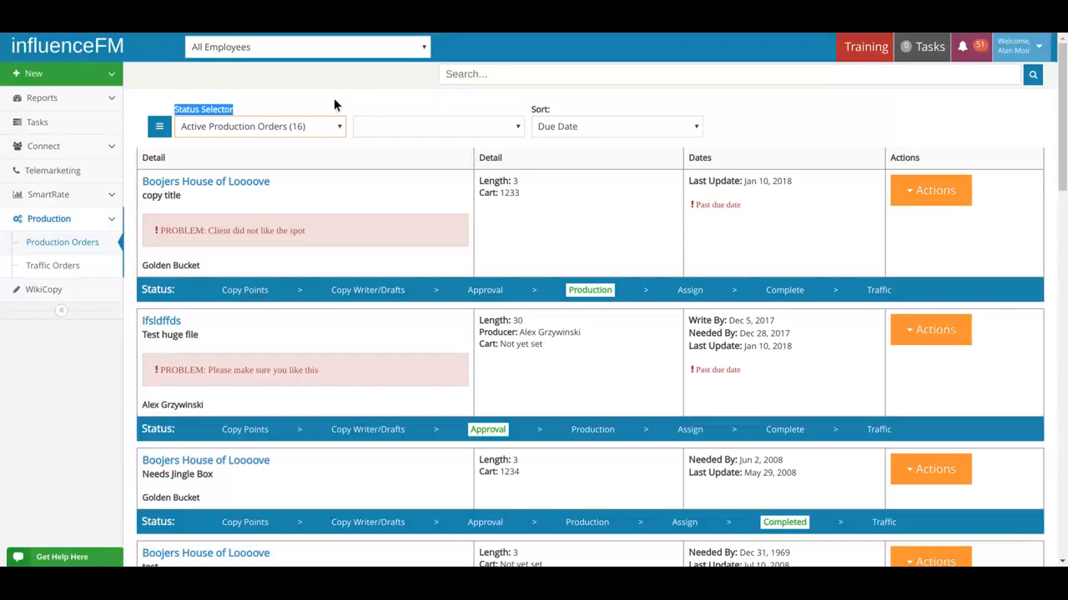
click(159, 126)
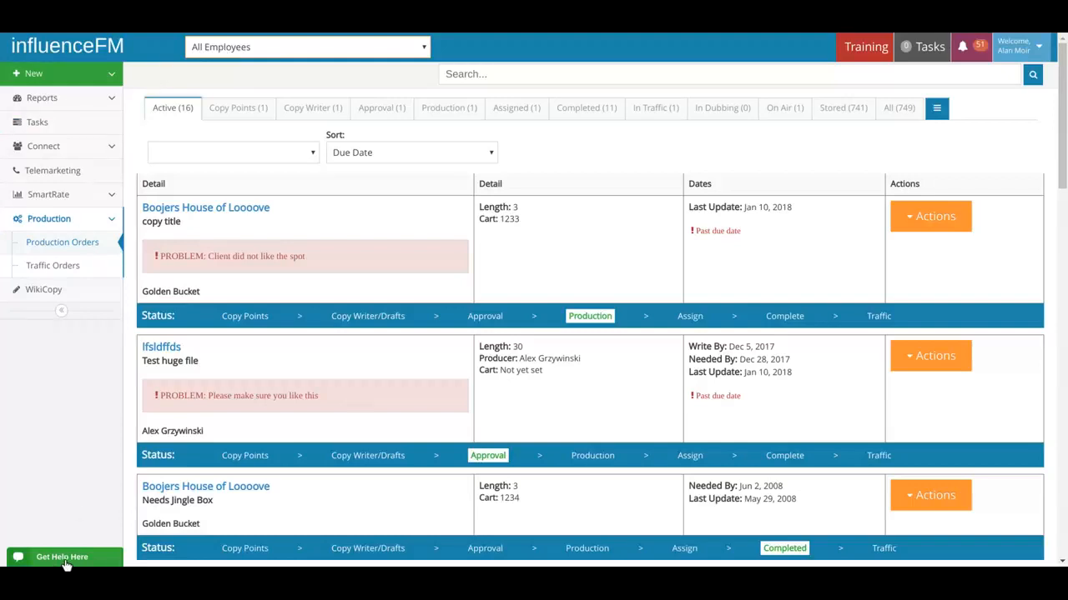
View the support chat form for sales or technical help and minimize it
click(115, 556)
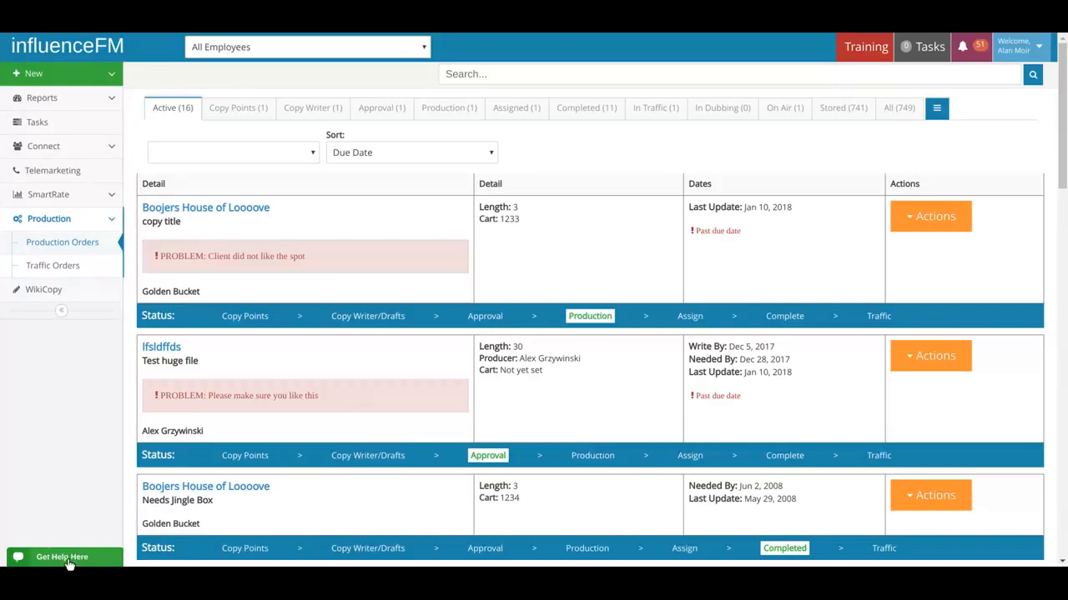
click(109, 449)
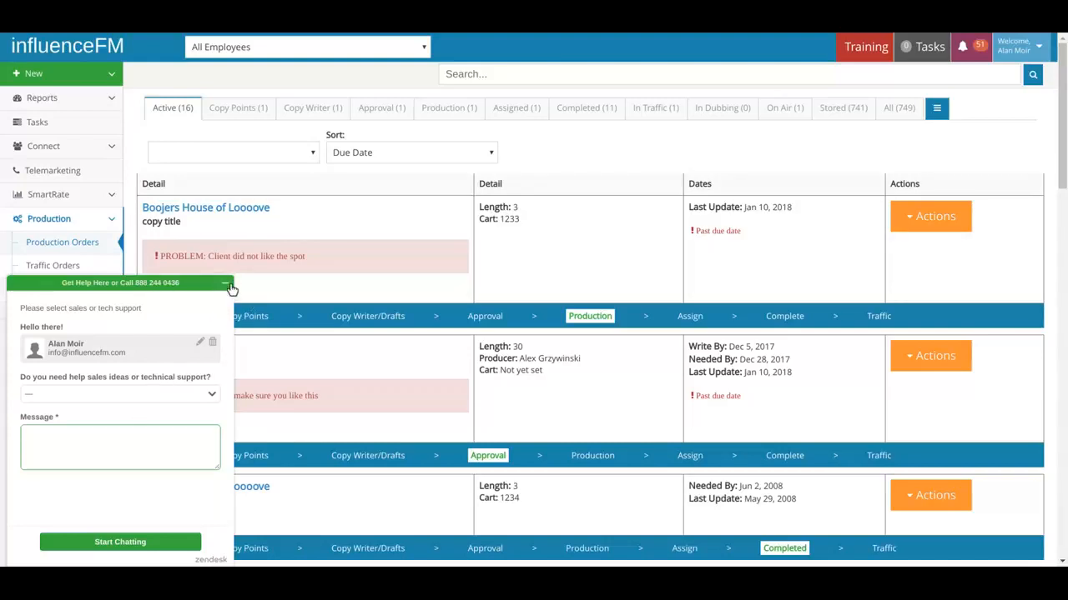
click(224, 287)
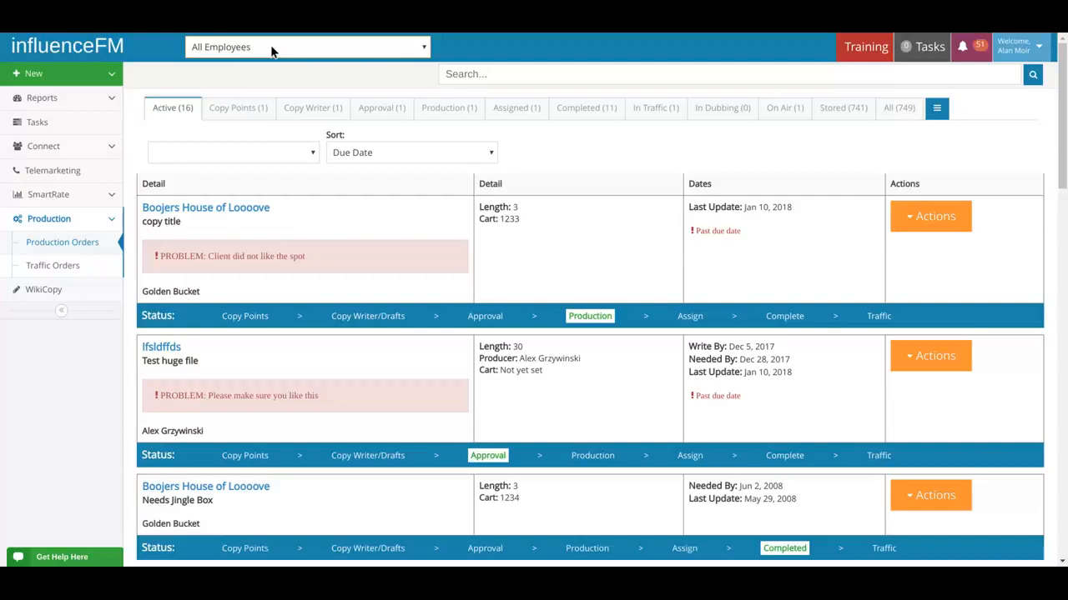
Filter the production orders by another employee, and switch the filter to the signed-in employee's own orders
click(227, 221)
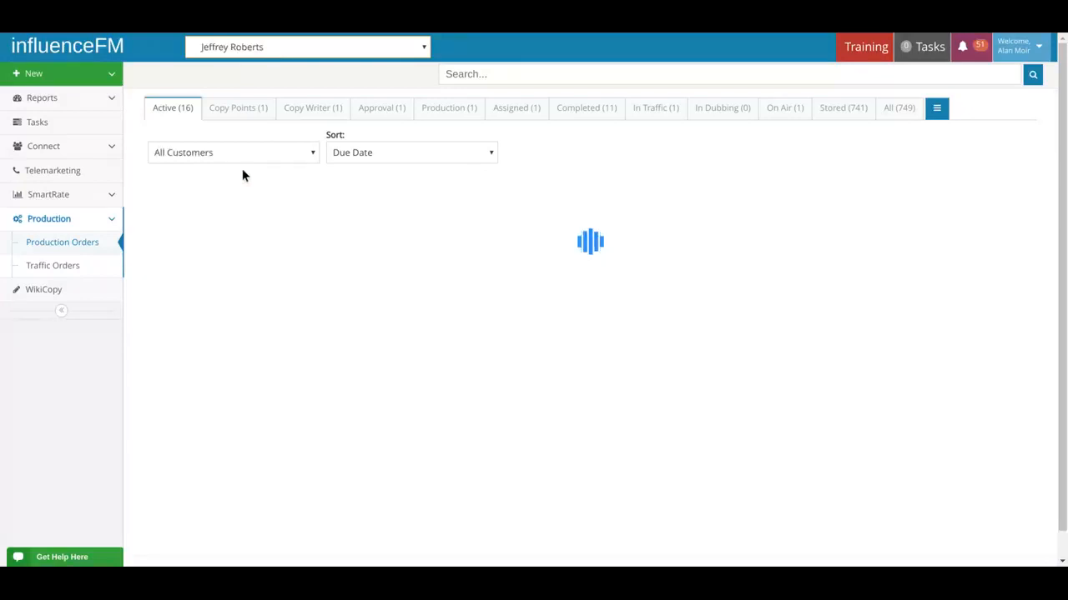
click(210, 154)
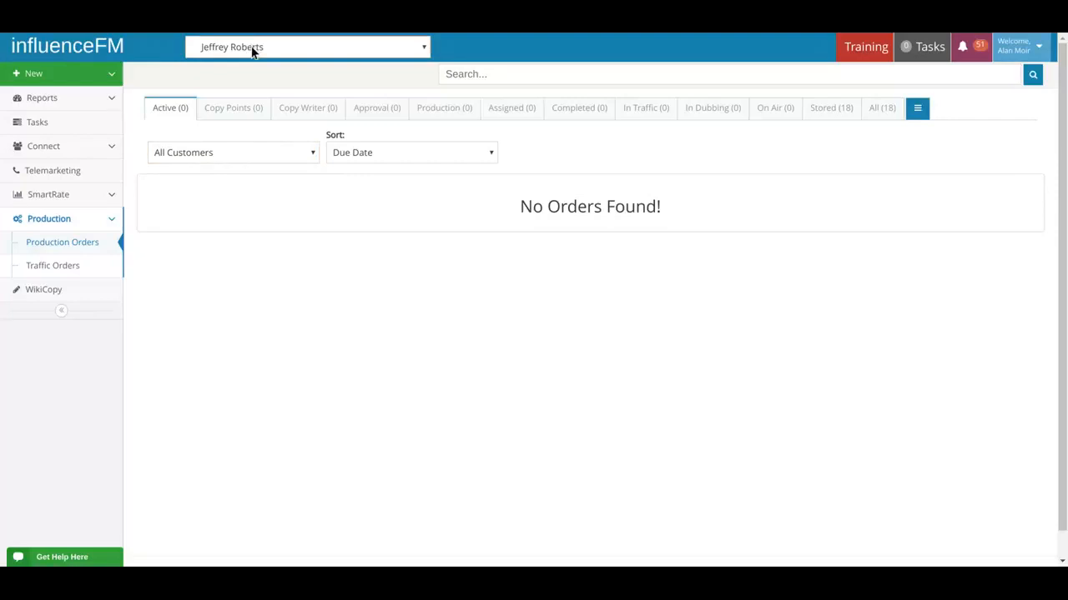
click(253, 52)
click(242, 134)
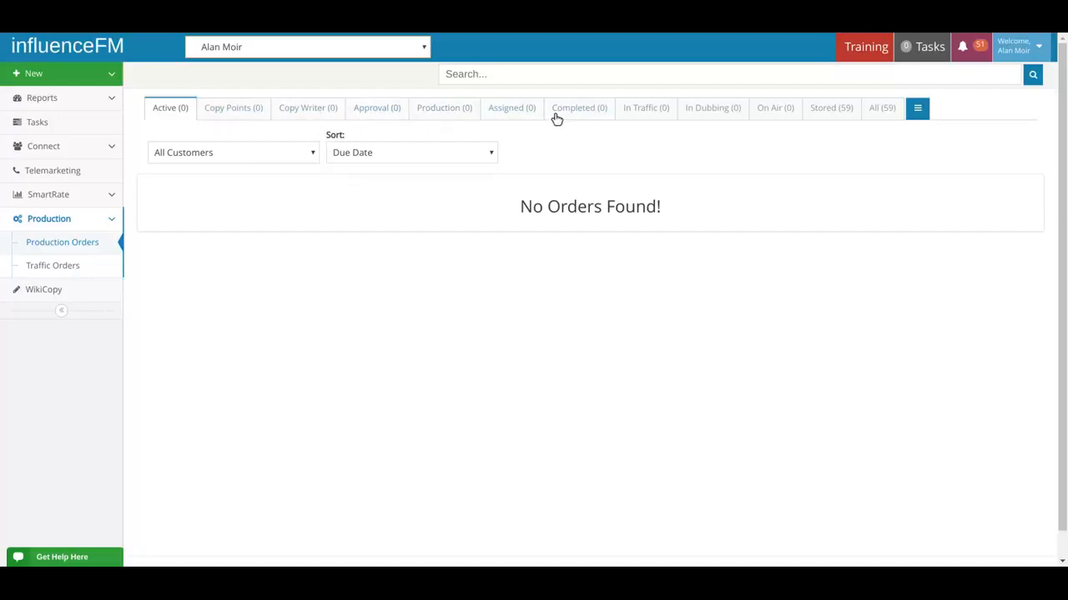
drag(517, 206, 661, 206)
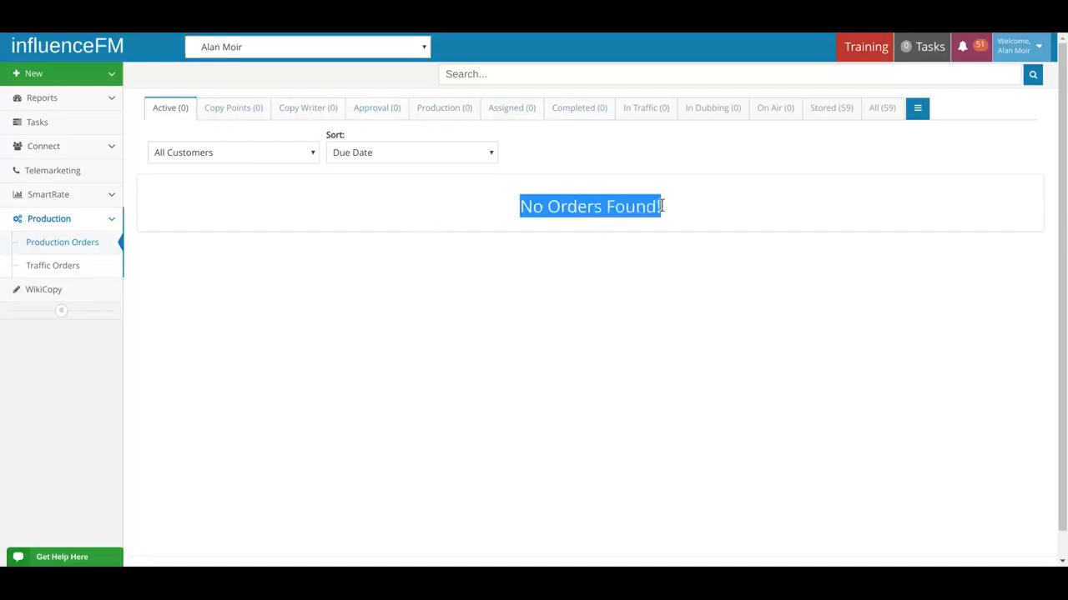
click(581, 224)
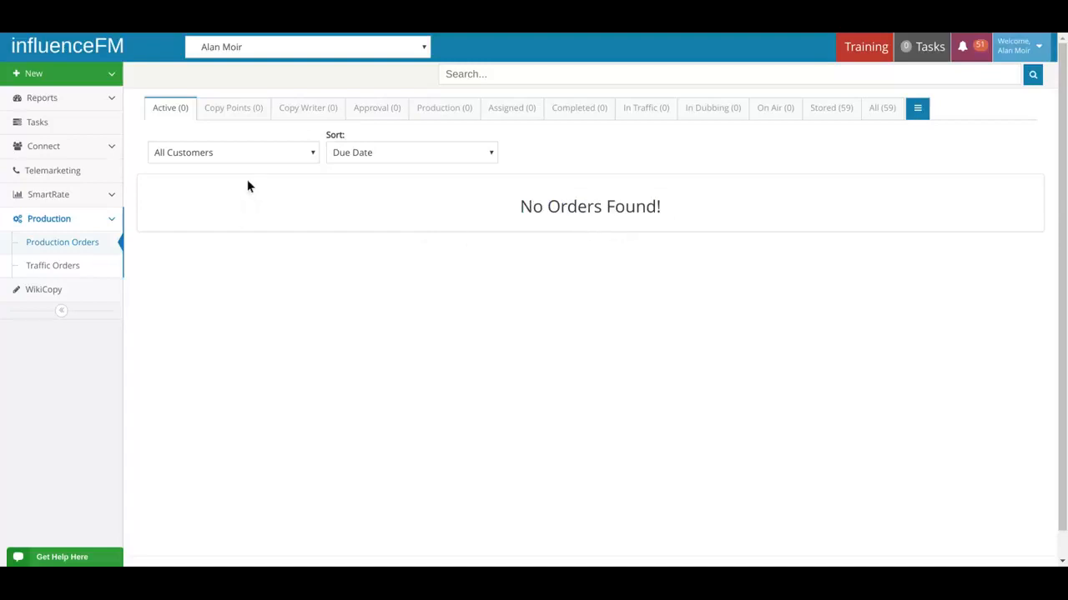
Start a new preproduced production order for the customer AMERICAN CARP SOCIETY
click(83, 80)
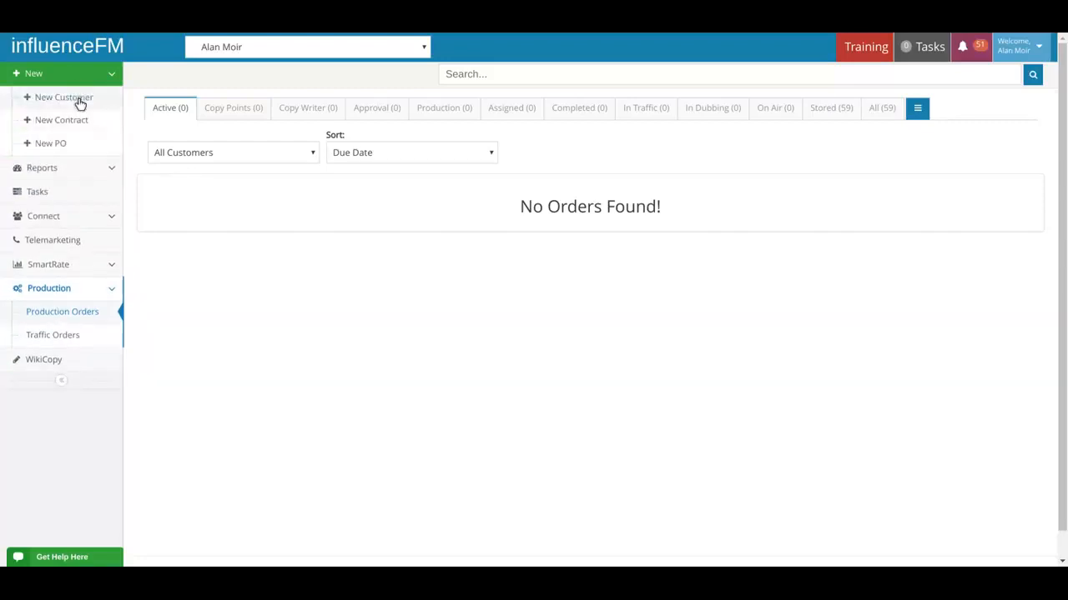
click(70, 148)
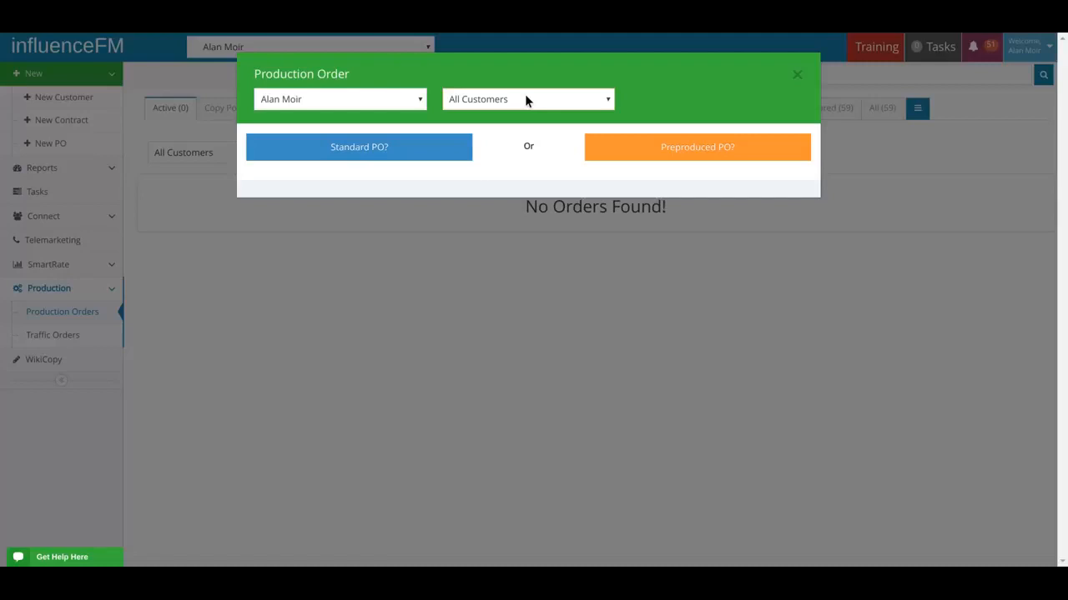
click(541, 169)
click(315, 157)
click(667, 162)
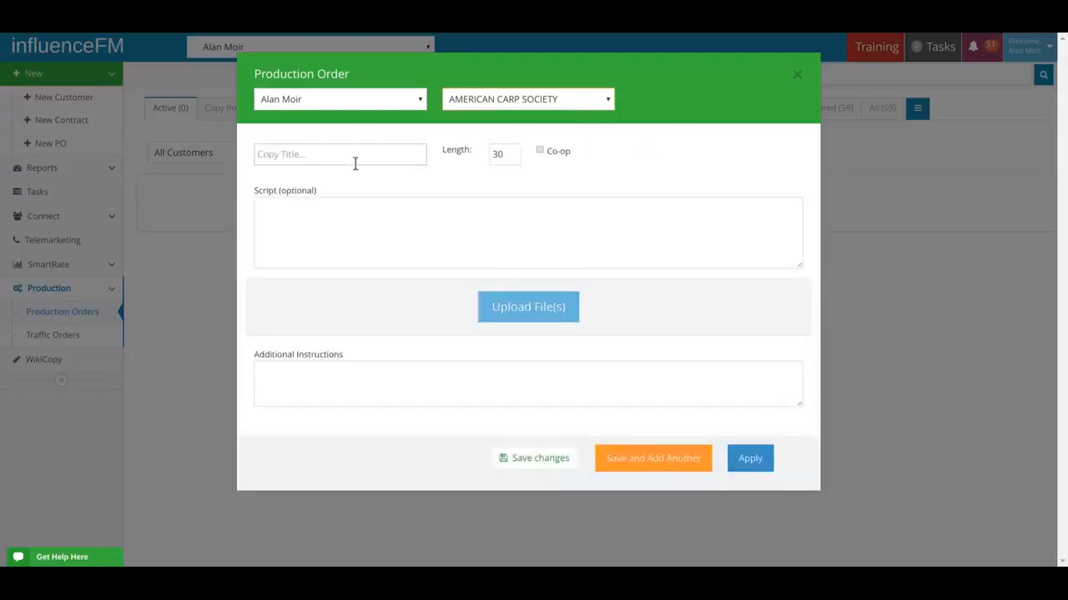
Enter Test omit 1 as the copy title of the production order, with a length of 30
text(Test omit 1)
double_click(503, 154)
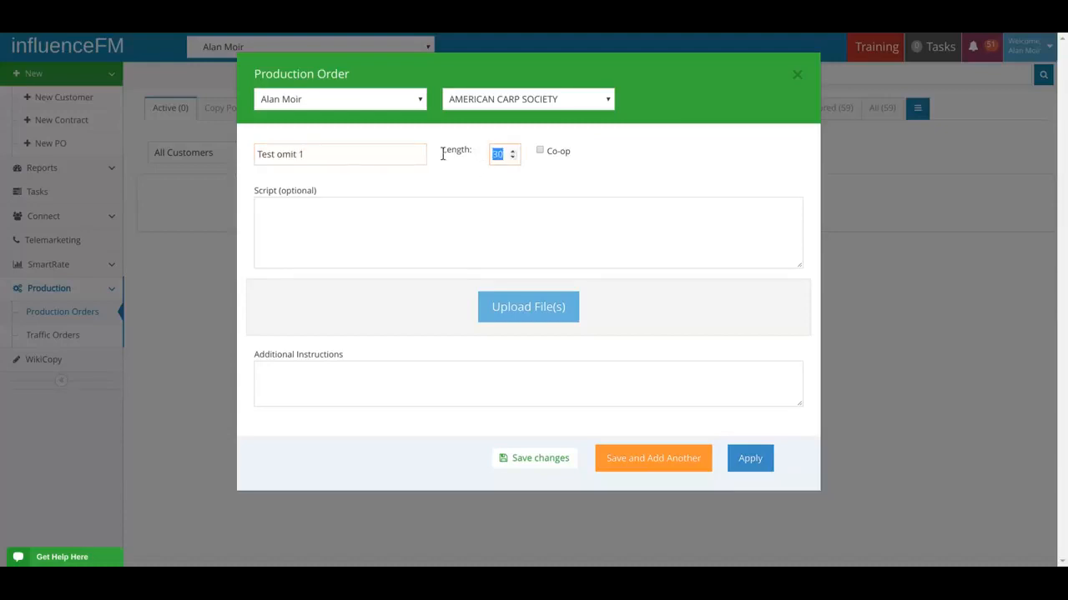
text(60)
drag(255, 190, 322, 190)
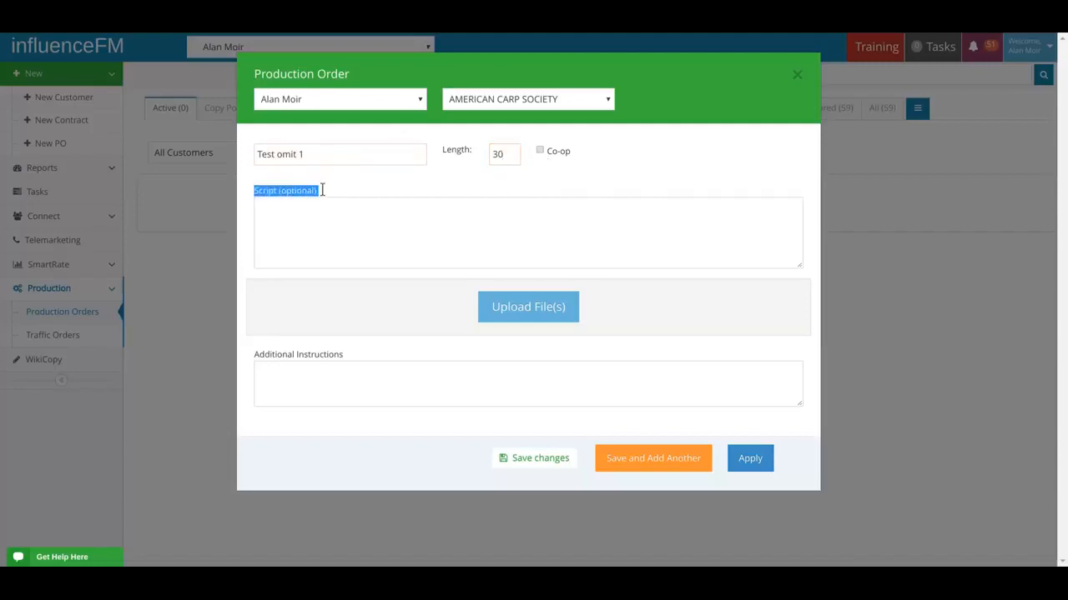
click(383, 238)
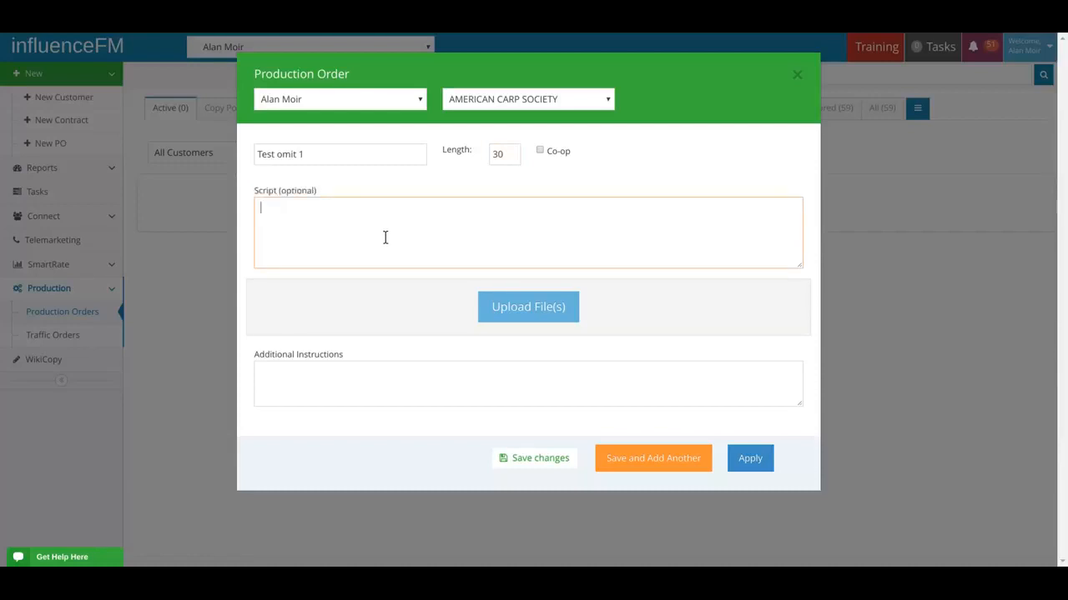
Attach the audio file SampleAudio_0.4mb.mp3 to the Test omit 1 order and save it, choosing to add another order
click(520, 311)
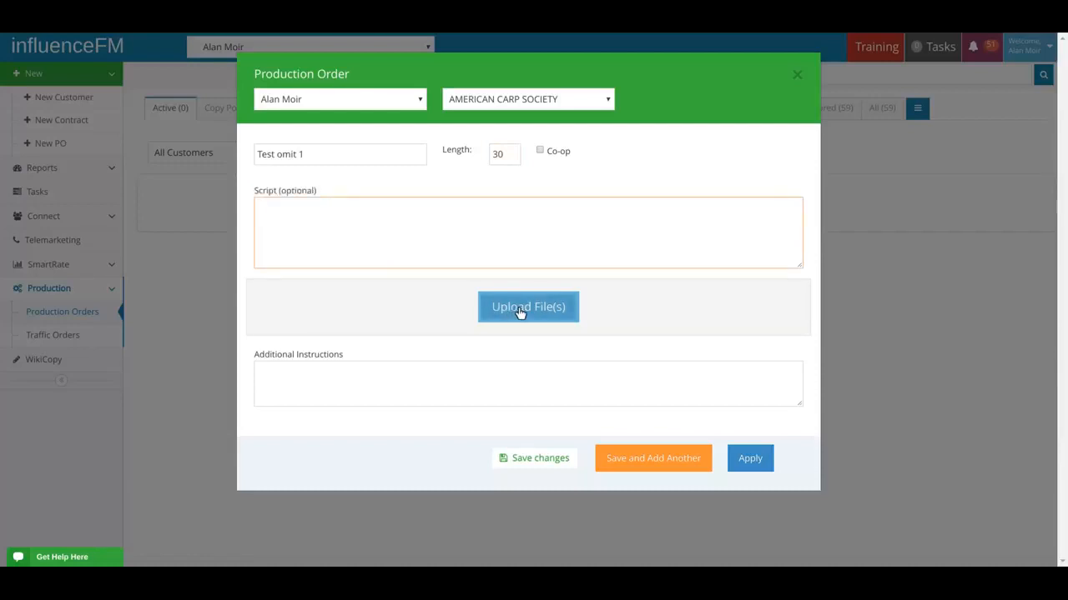
click(518, 311)
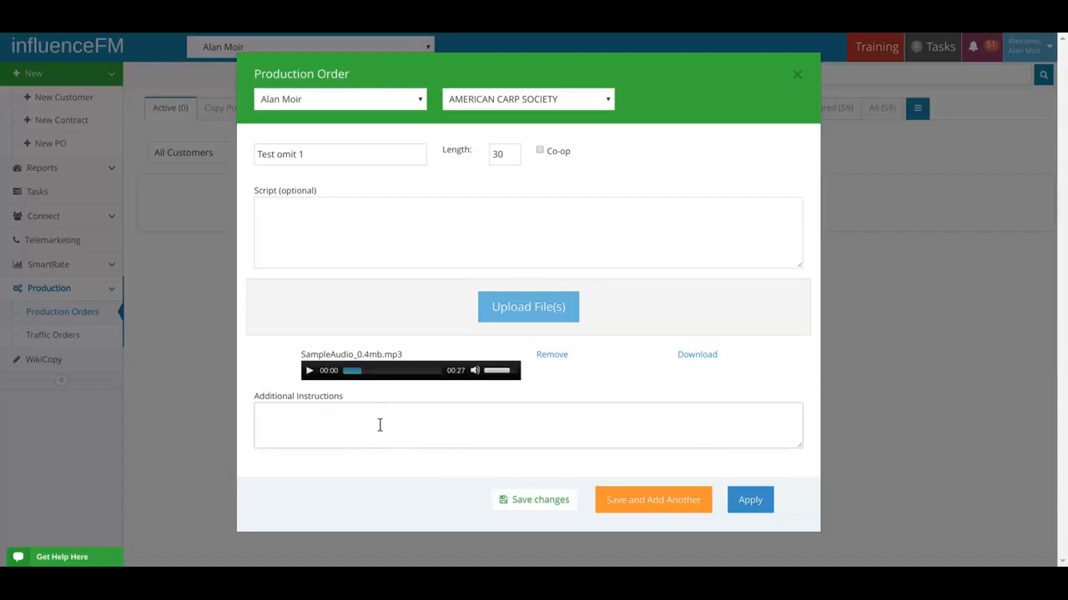
drag(258, 395, 347, 405)
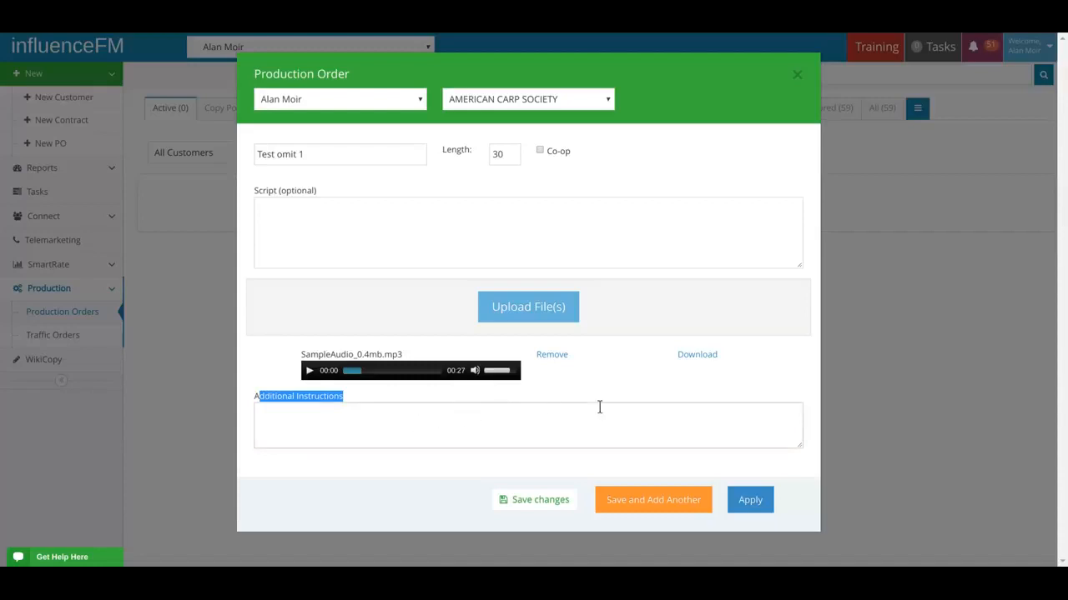
click(751, 501)
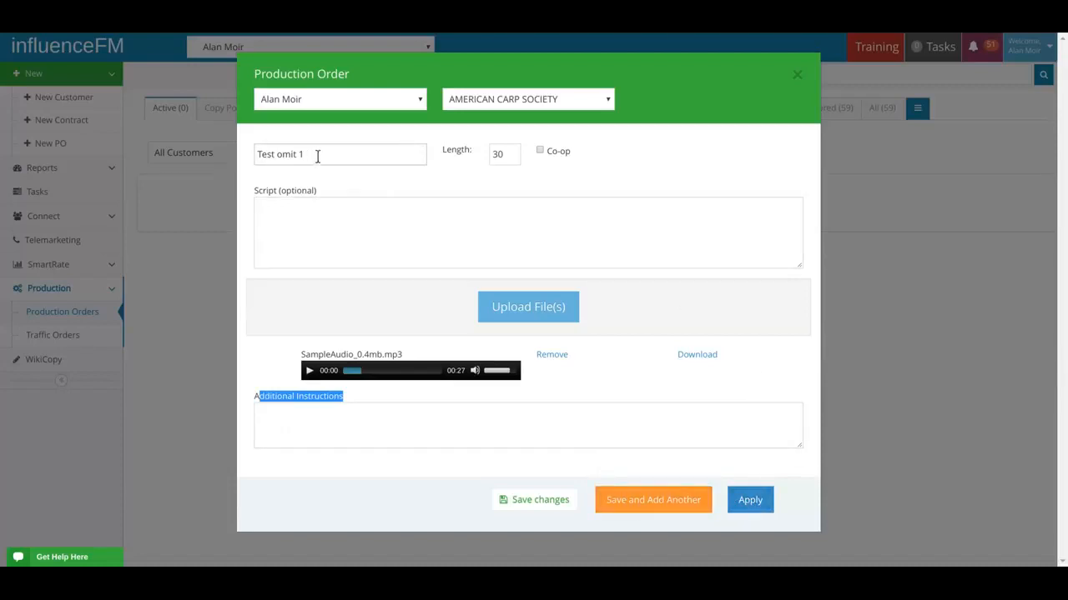
drag(317, 156, 257, 155)
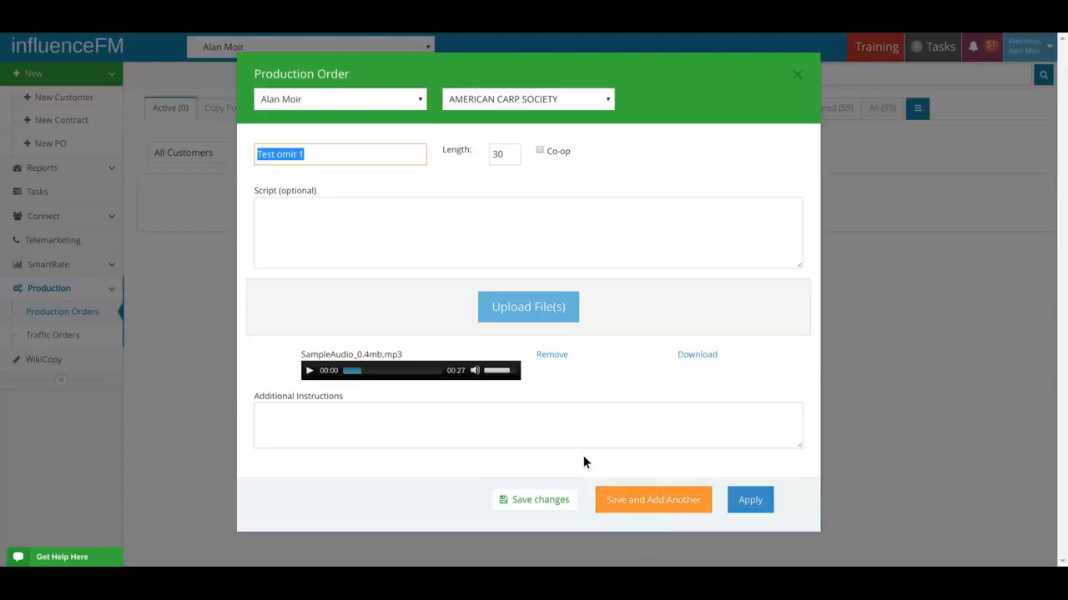
click(642, 503)
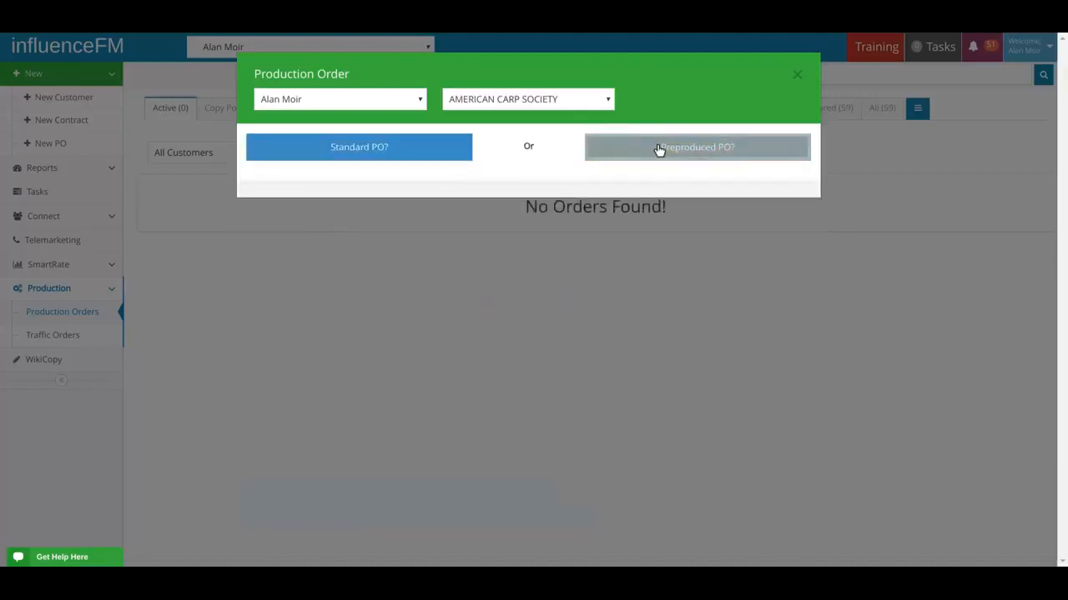
Create a second preproduced order titled Test omit 2, attach SampleAudio_0.4mb.mp3 and apply it to reach the traffic order
click(657, 148)
click(351, 146)
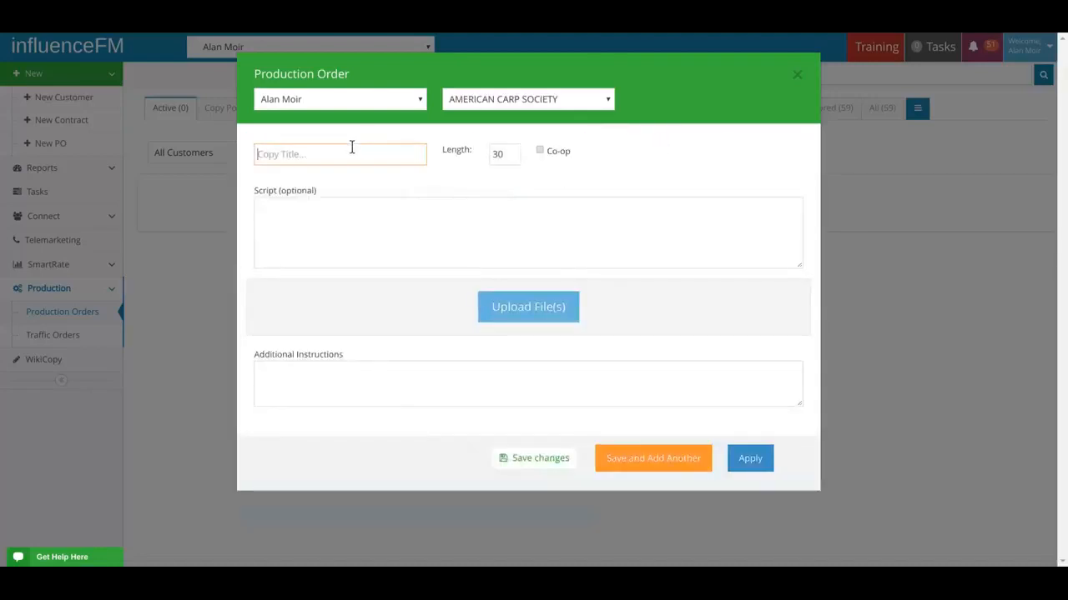
text(Test omit 2)
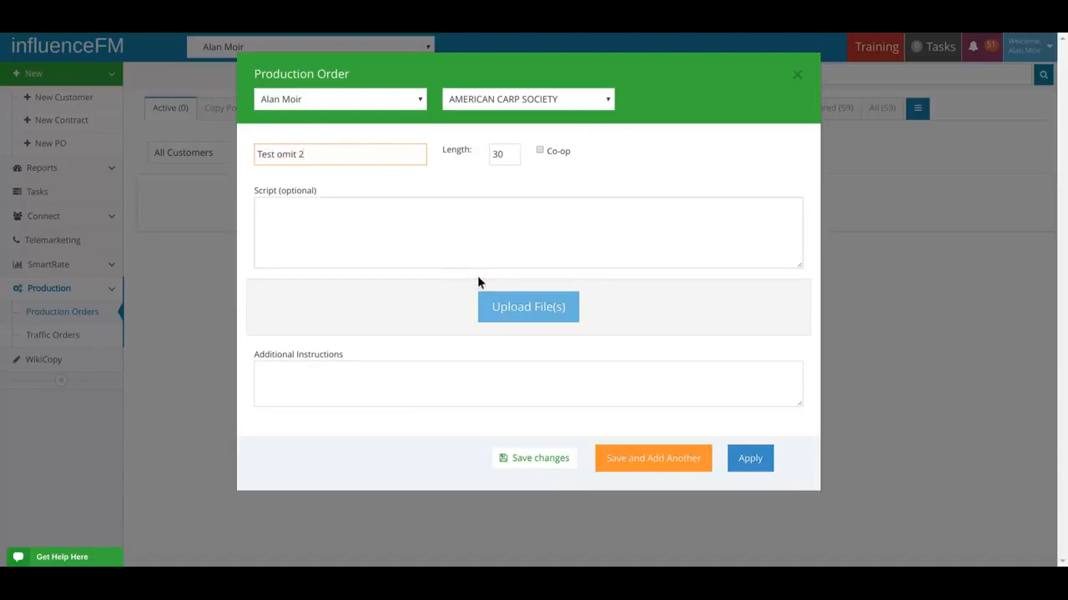
click(508, 310)
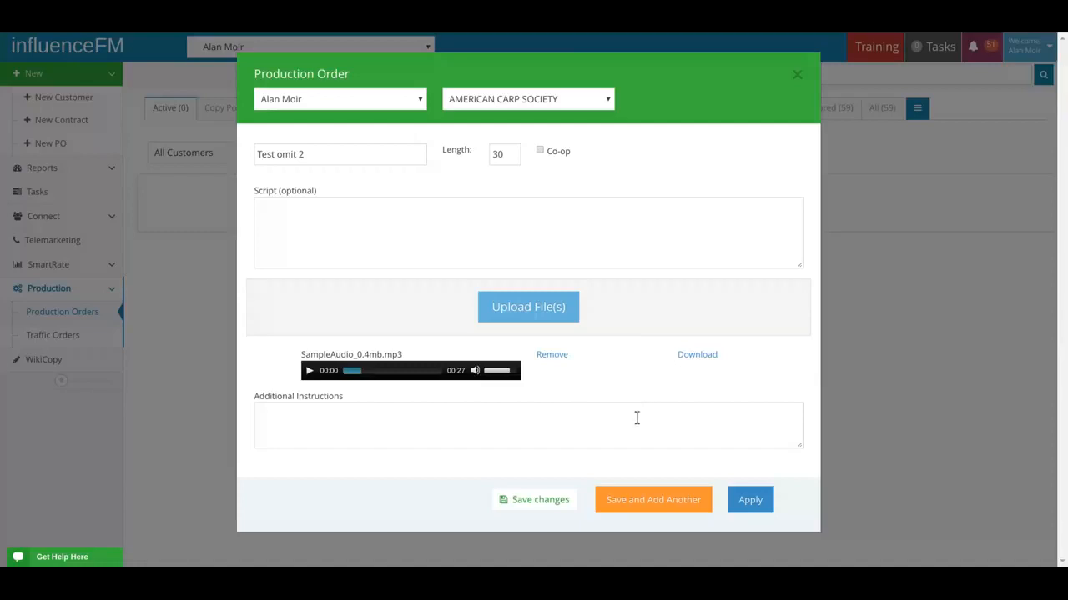
click(748, 501)
click(749, 501)
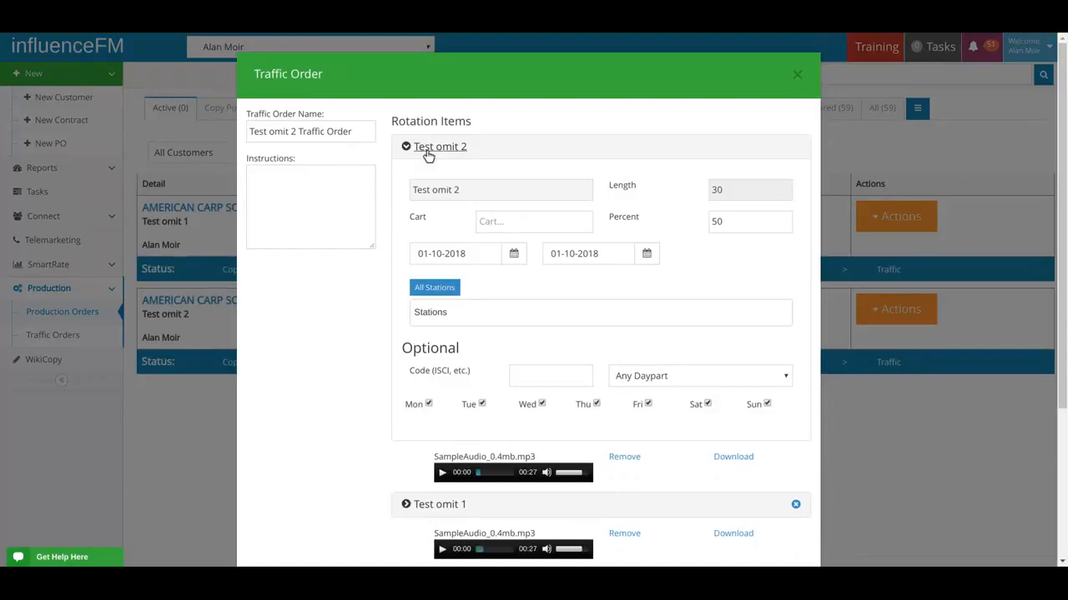
Expand the Test omit 1 rotation item in the traffic order and set its dates to 01-16-2018 through 01-31-2018
click(426, 154)
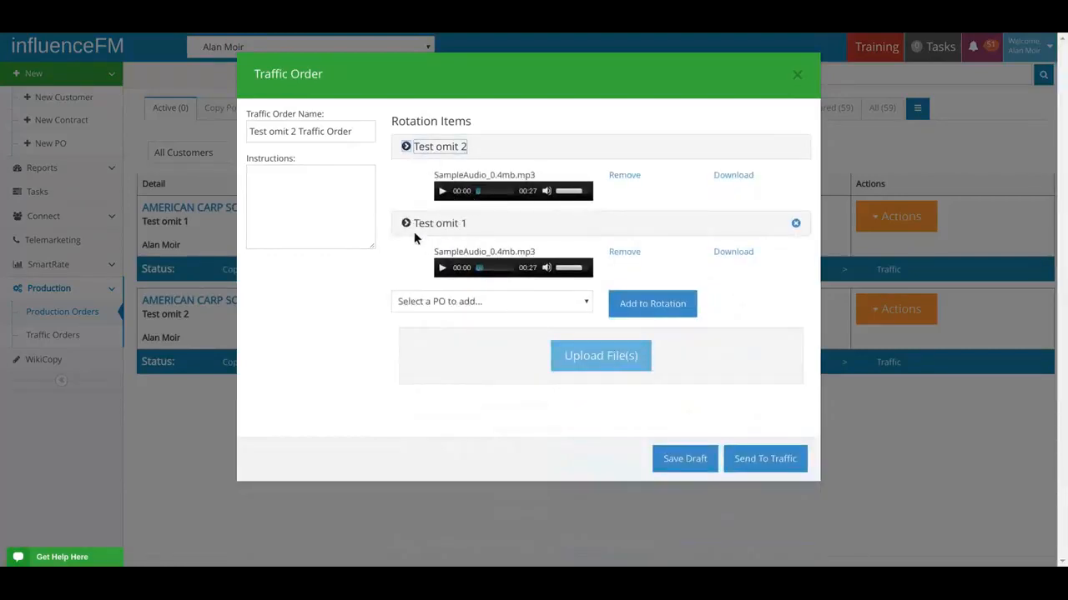
click(434, 222)
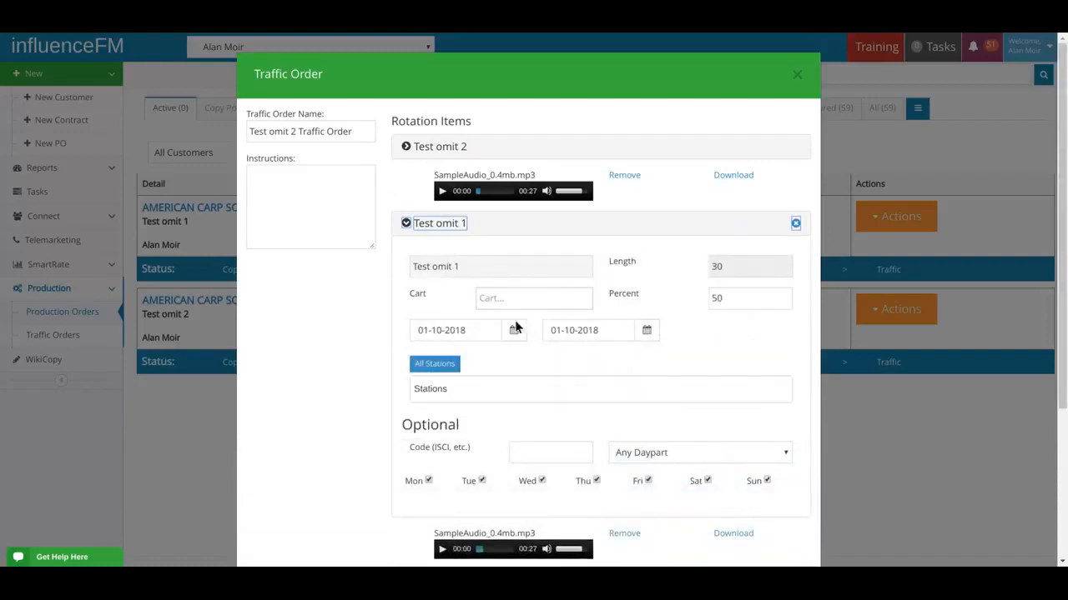
click(453, 332)
scroll(475, 327, down, 1)
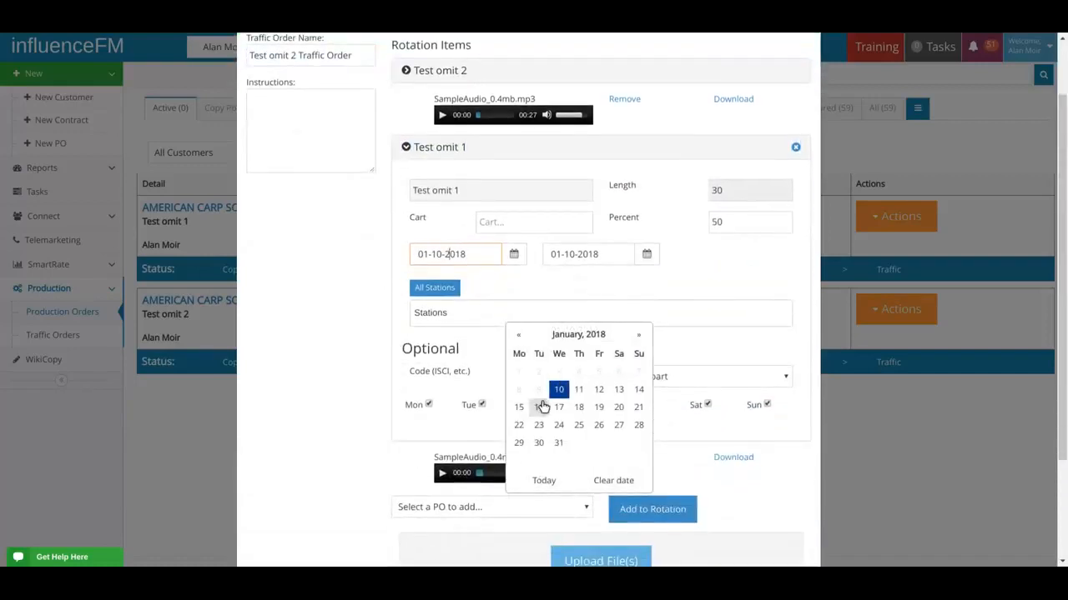
click(541, 405)
click(581, 256)
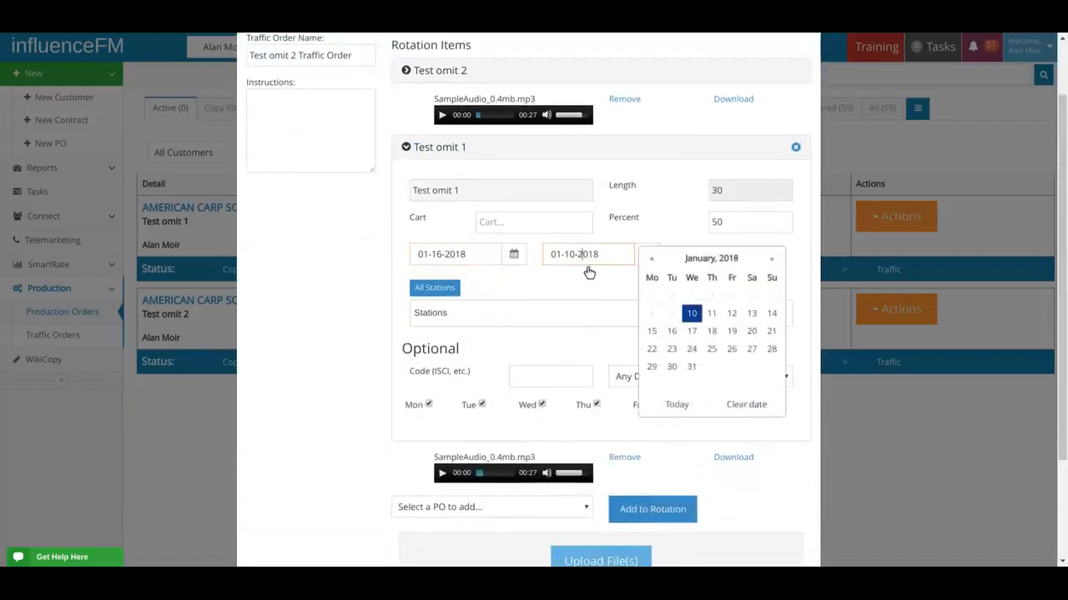
click(693, 369)
Assign the stations WAKW and KRRK-FM to Test omit 1 and activate its optional code (ISCI) field
click(483, 313)
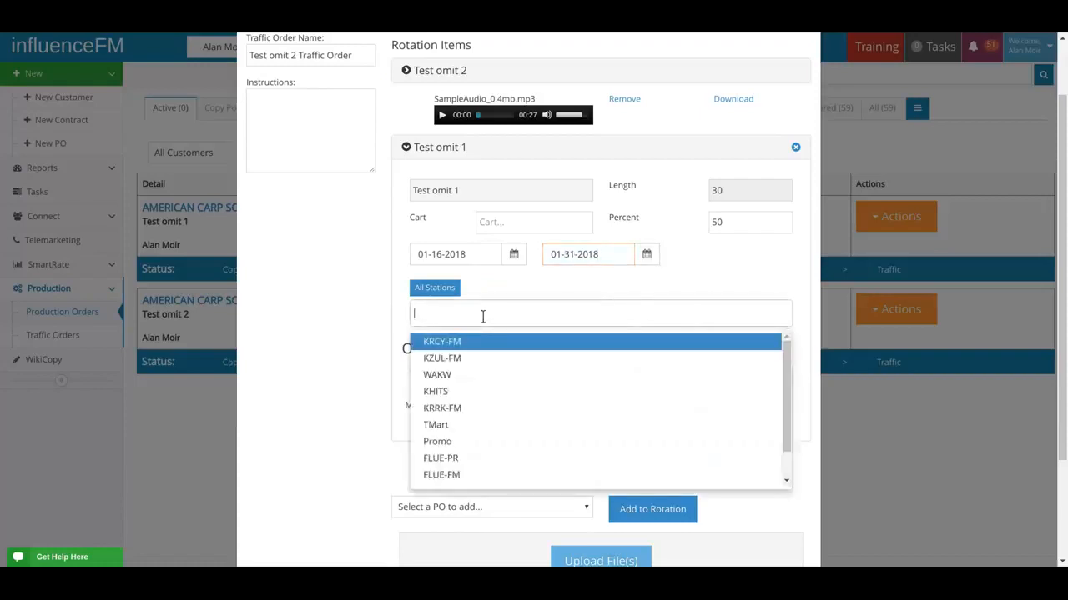
click(473, 374)
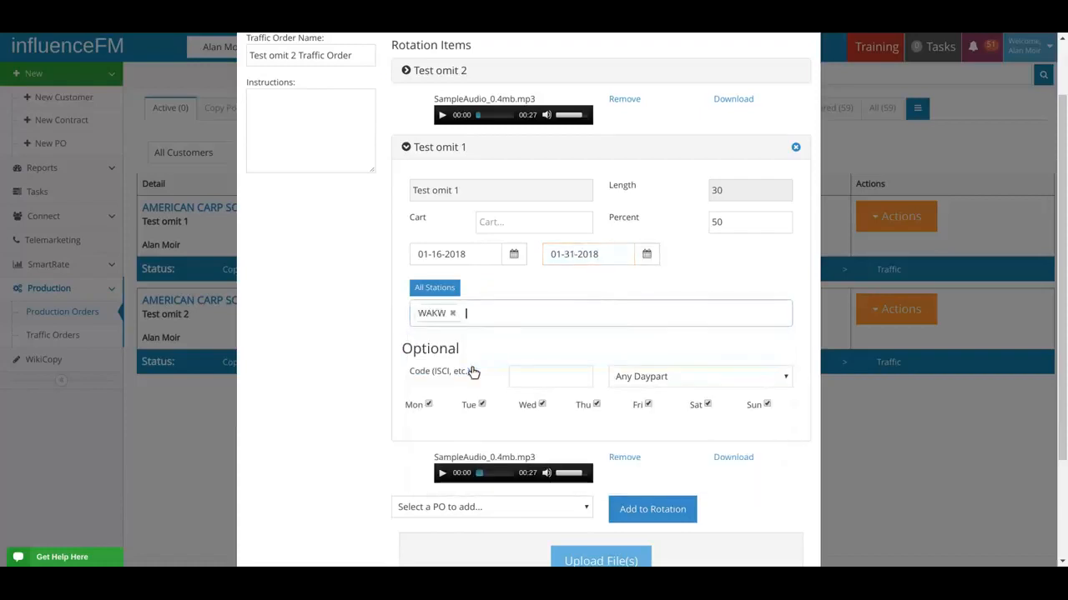
click(505, 311)
click(482, 408)
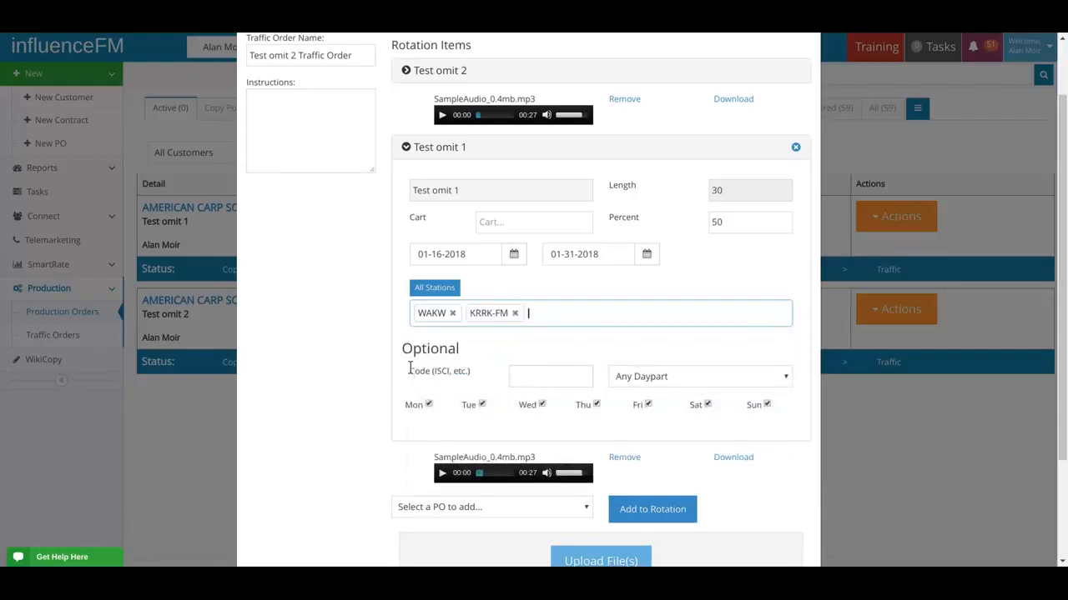
drag(410, 367, 472, 370)
click(522, 377)
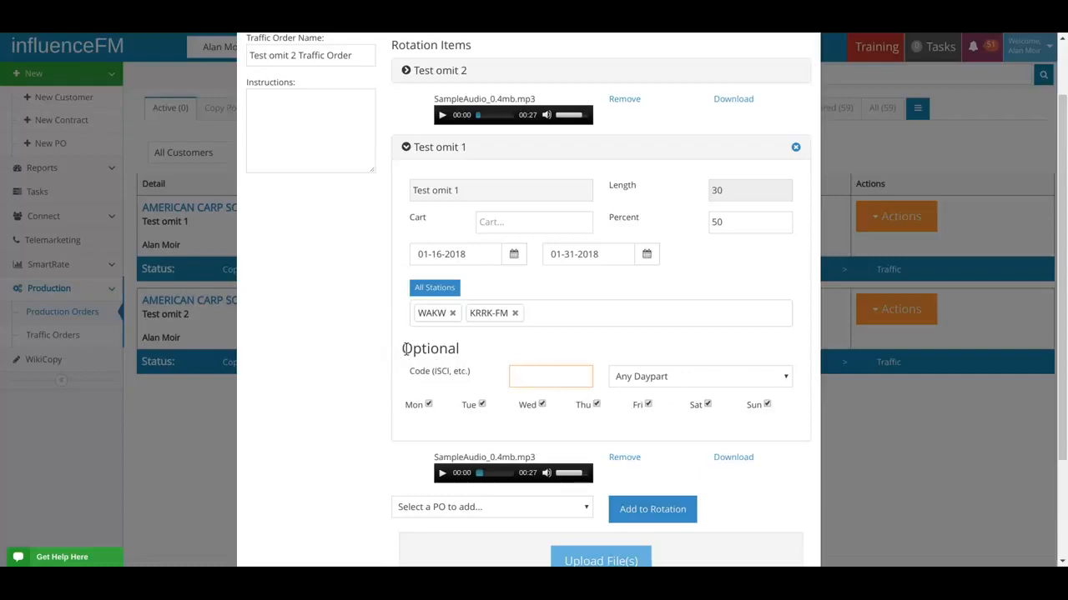
Set the Test omit 1 rotation item's daypart to Evenings 5:30p-10p and exclude Saturday and Sunday
drag(403, 348, 456, 351)
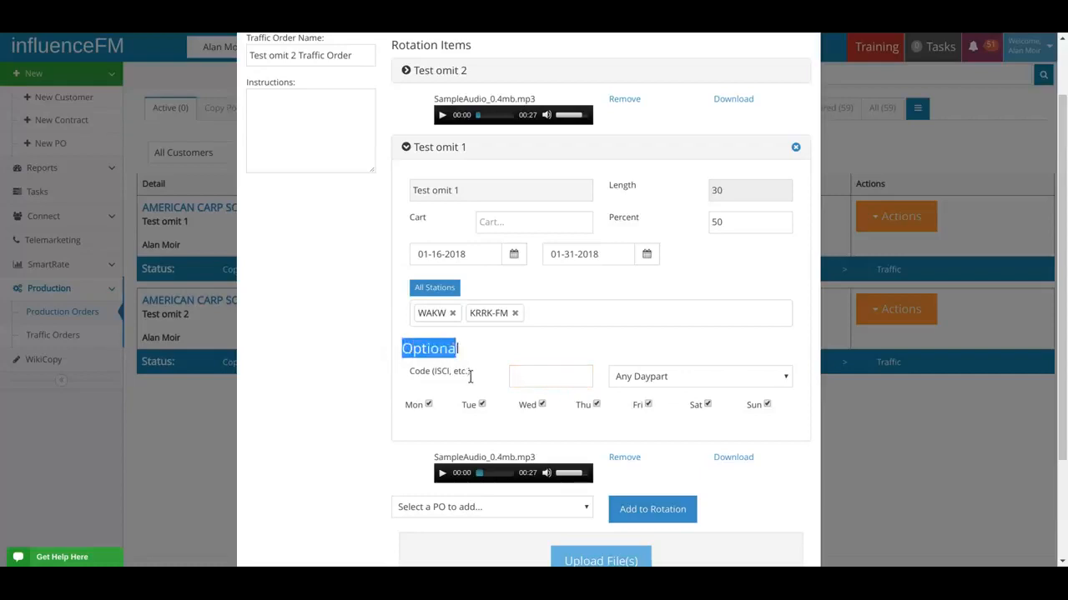
click(554, 384)
click(640, 376)
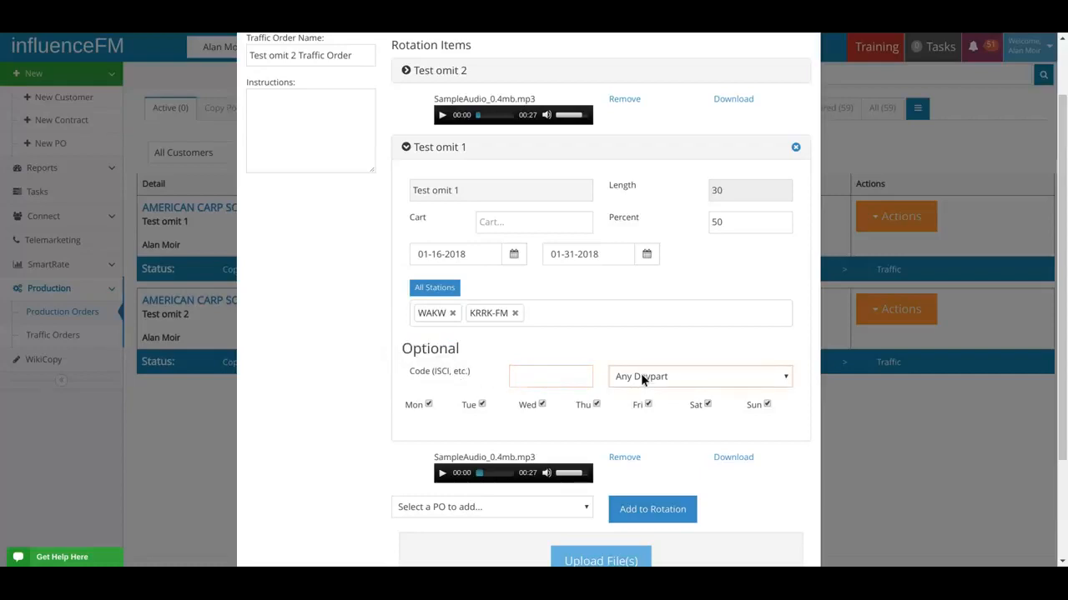
click(628, 436)
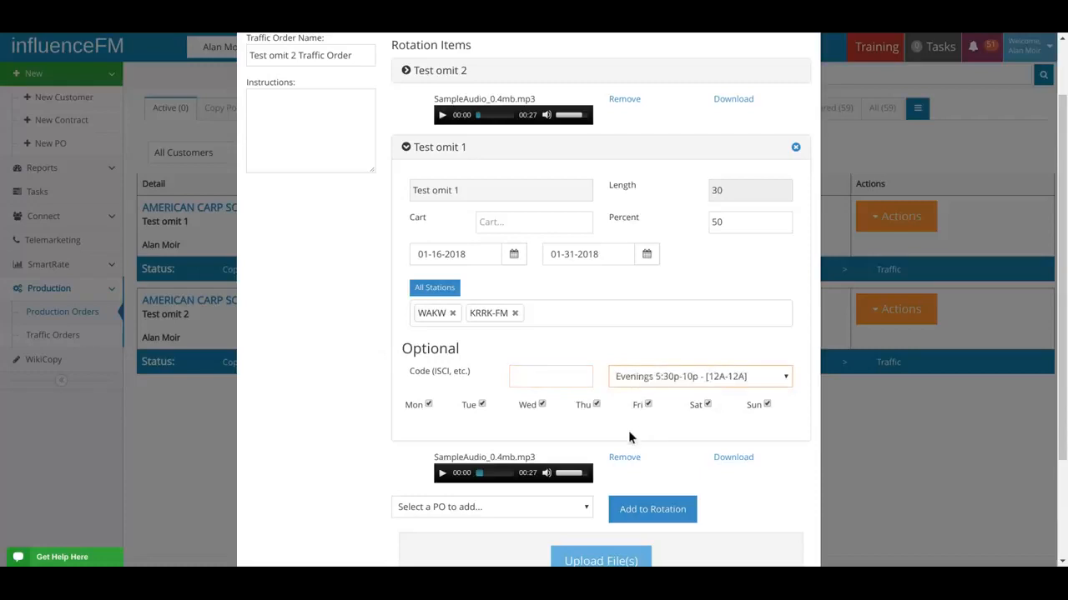
click(767, 404)
click(708, 403)
Expand the Test omit 2 rotation item and set its dates to 01-17-2018 through 01-31-2018
scroll(519, 333, up, 1)
click(453, 146)
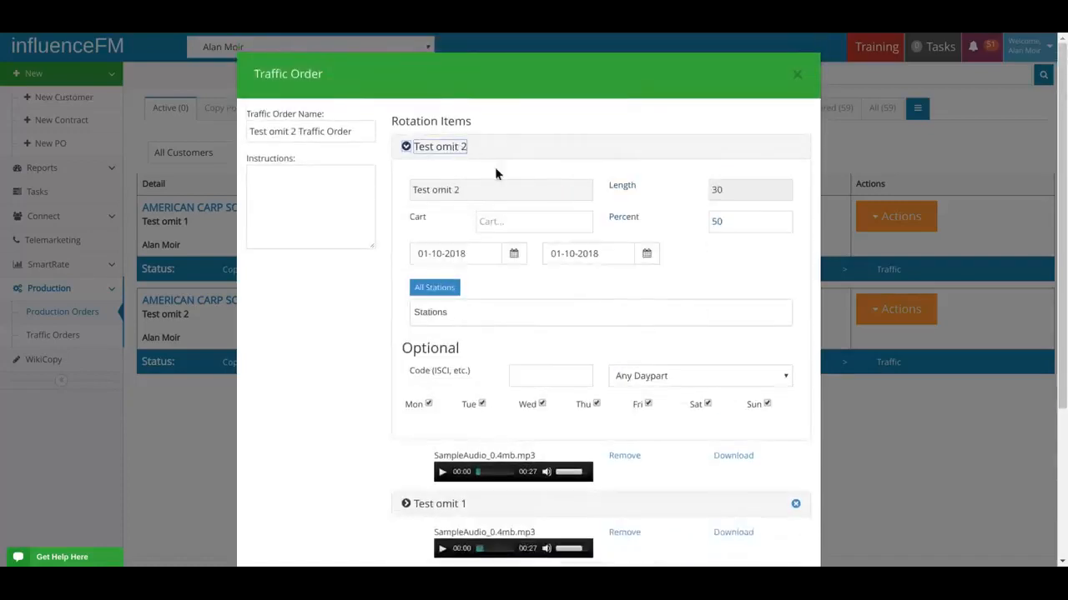
click(465, 254)
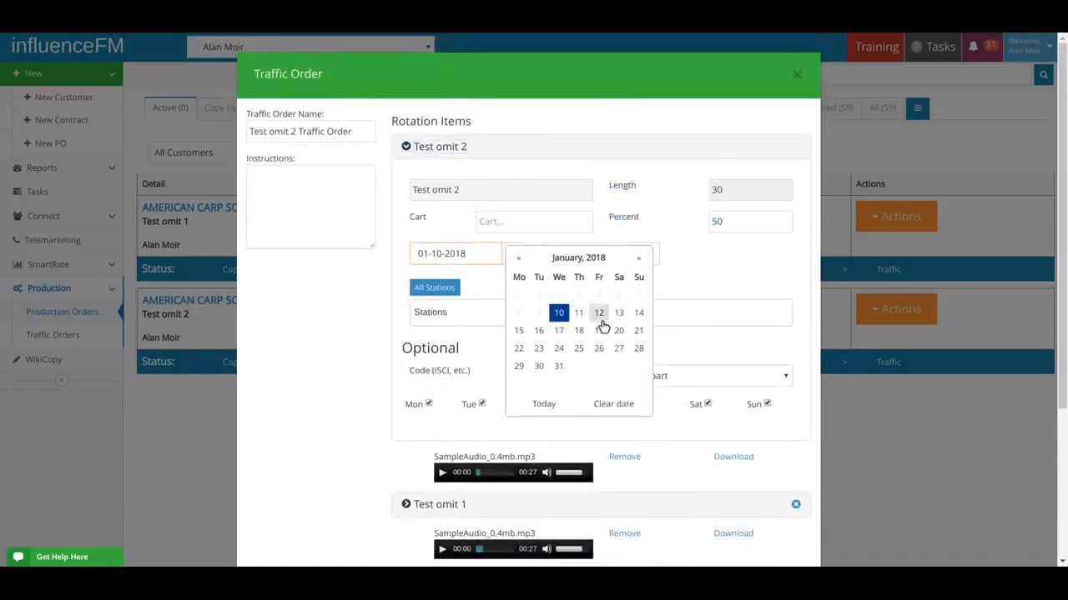
click(559, 331)
click(593, 256)
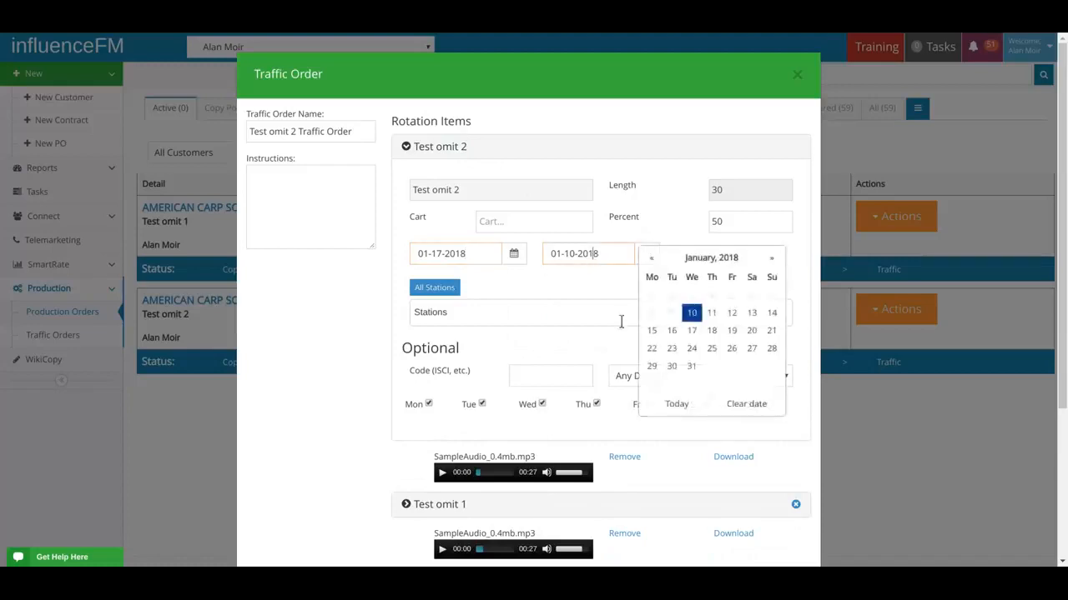
click(692, 367)
Assign the stations WAKW and KRRK-FM to the Test omit 2 rotation item
click(488, 312)
click(477, 376)
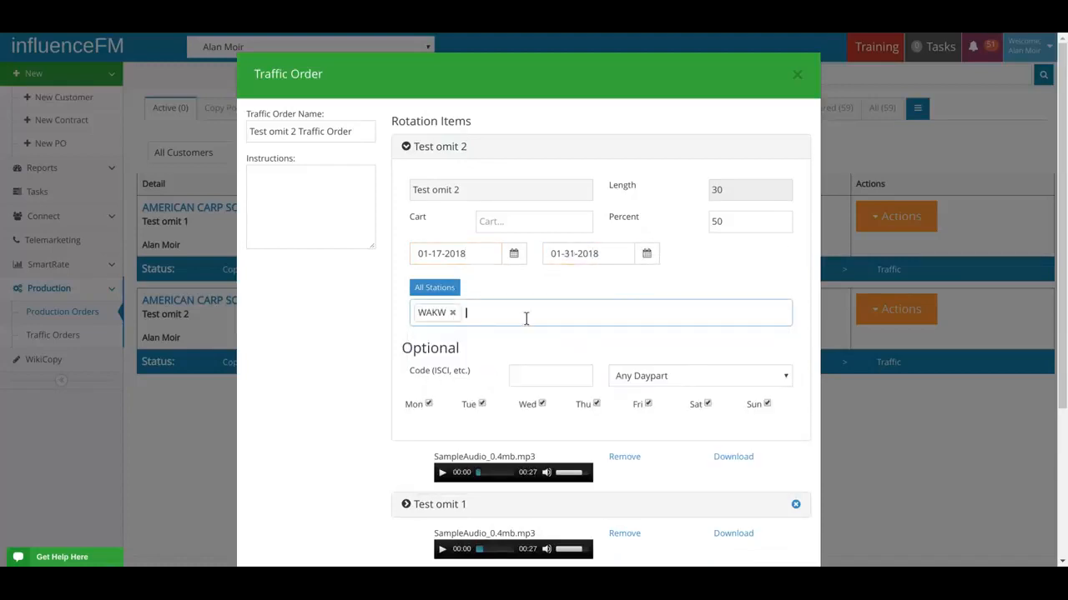
click(526, 317)
click(519, 397)
Set the Test omit 2 daypart to Evenings 5:30p-10p and exclude Saturday and Sunday
drag(429, 372, 681, 387)
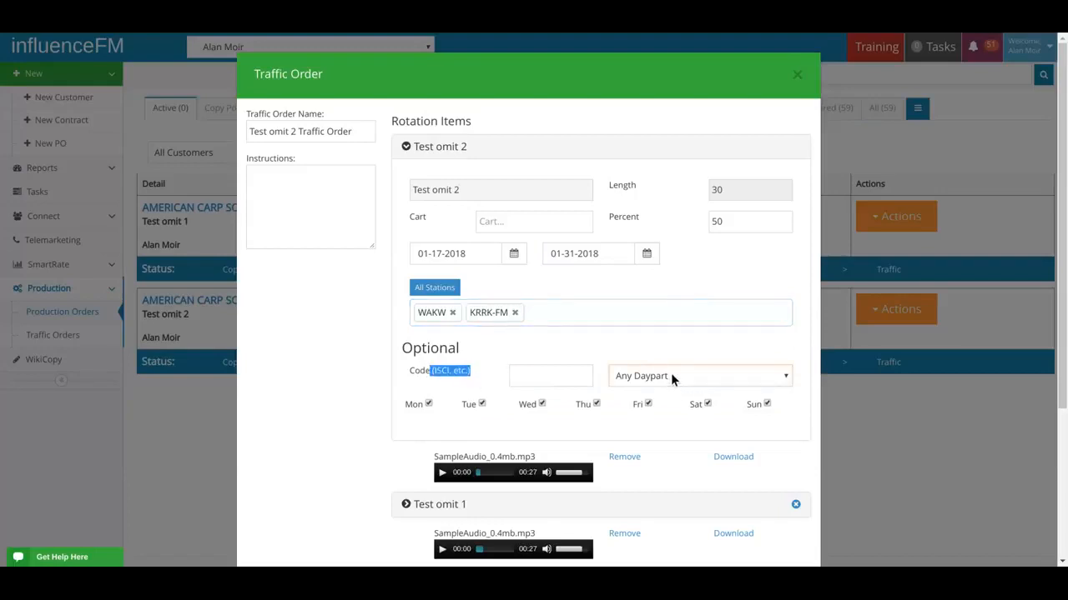
click(709, 428)
click(766, 404)
click(707, 404)
Set the rotation percent of Test omit 1 to 25
drag(610, 217, 619, 216)
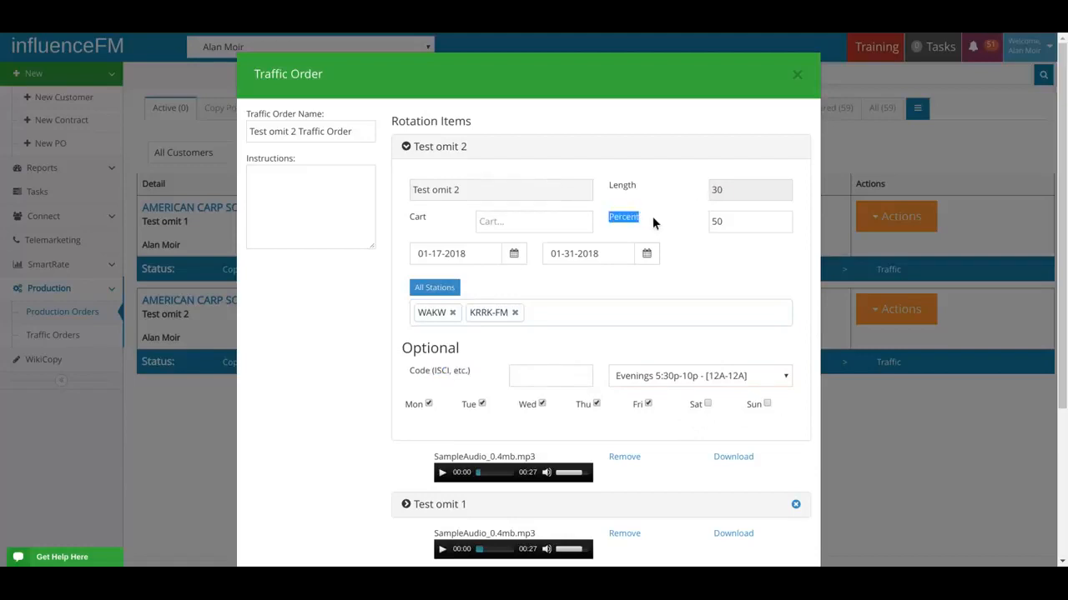
double_click(722, 221)
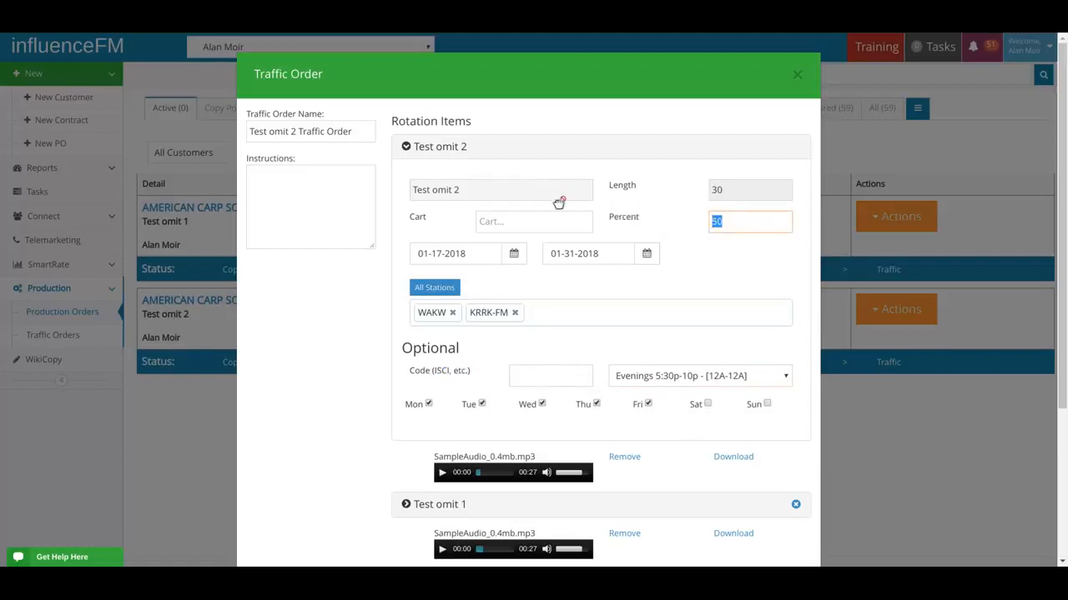
click(464, 148)
click(458, 231)
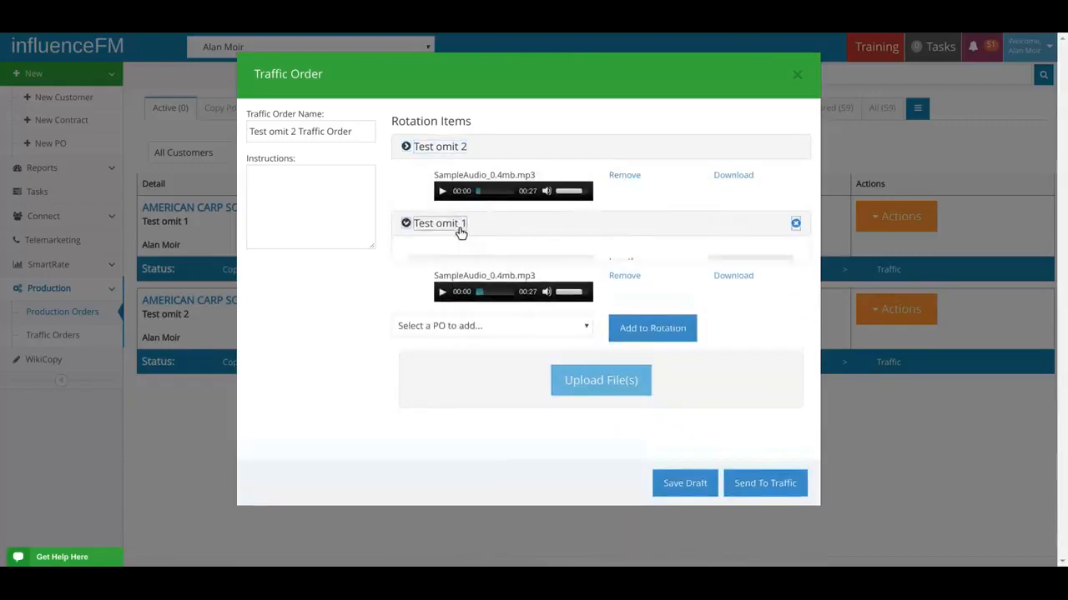
drag(745, 298, 677, 298)
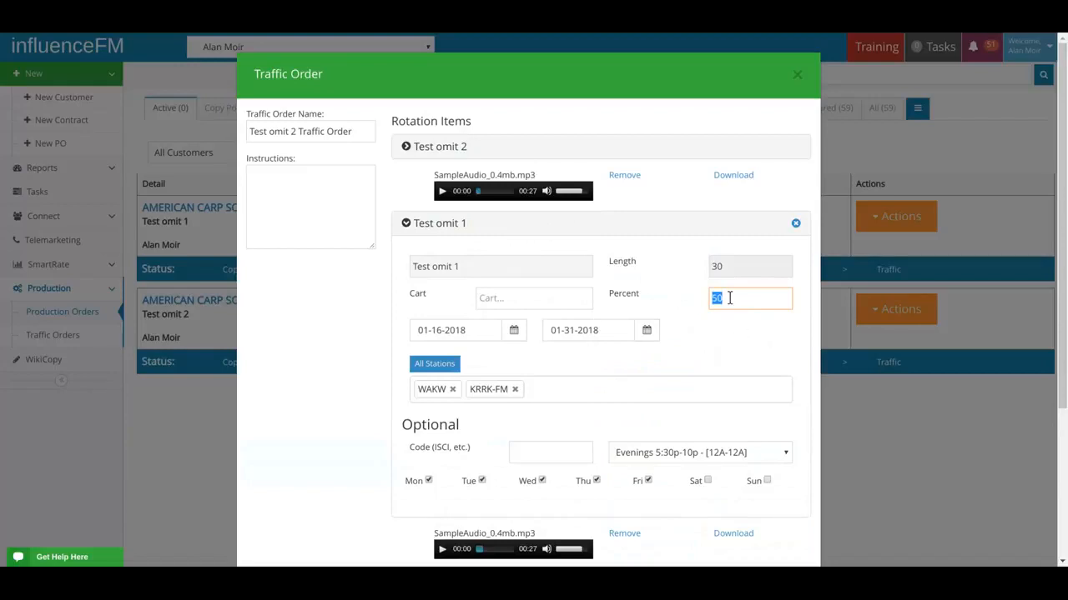
drag(730, 300, 704, 299)
text(25)
Set the rotation percent of Test omit 2 to 75 and collapse the item
click(443, 146)
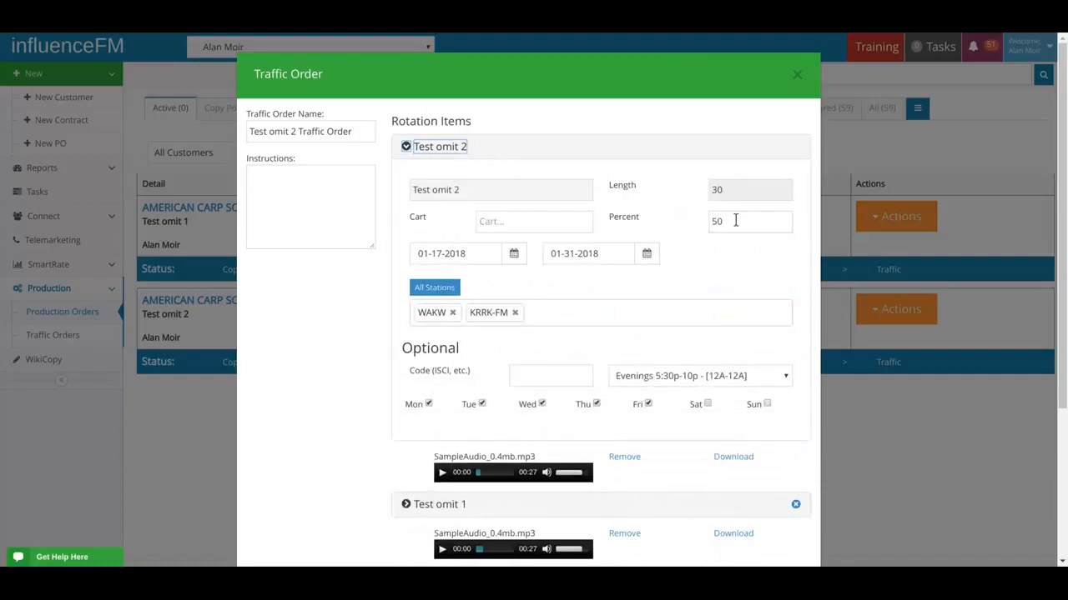
drag(734, 221, 709, 221)
text(75)
click(443, 147)
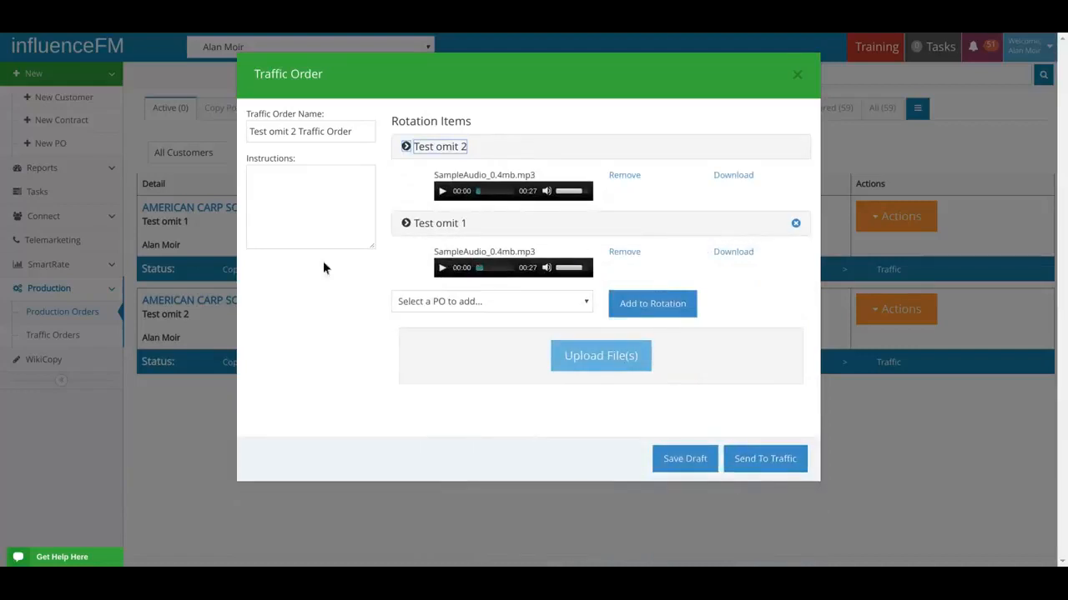
Enter the traffic order instructions "Ads end at 9am on the 23rd"
click(294, 206)
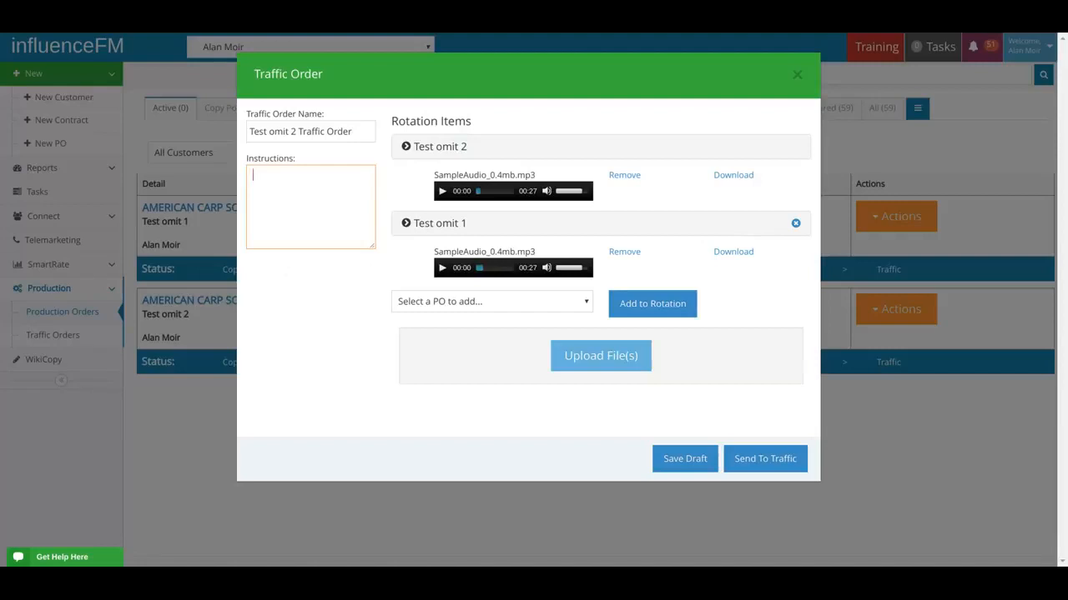
text(Ads end at 9am on the)
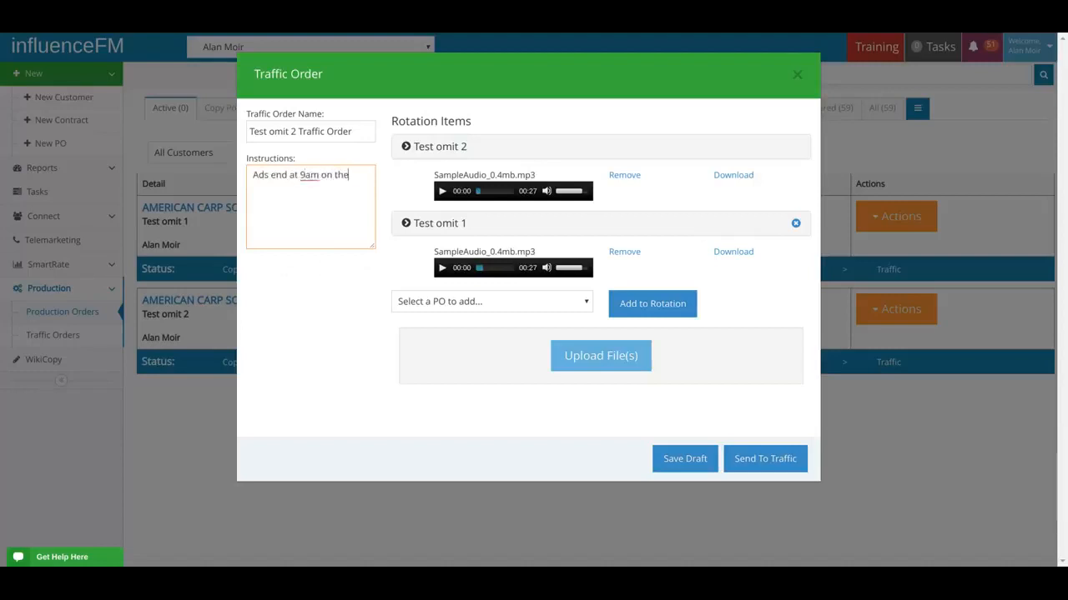
text( 23rd)
Add the Test omit 2 production order to the rotation a second time and collapse the first Test omit 2 item
click(470, 298)
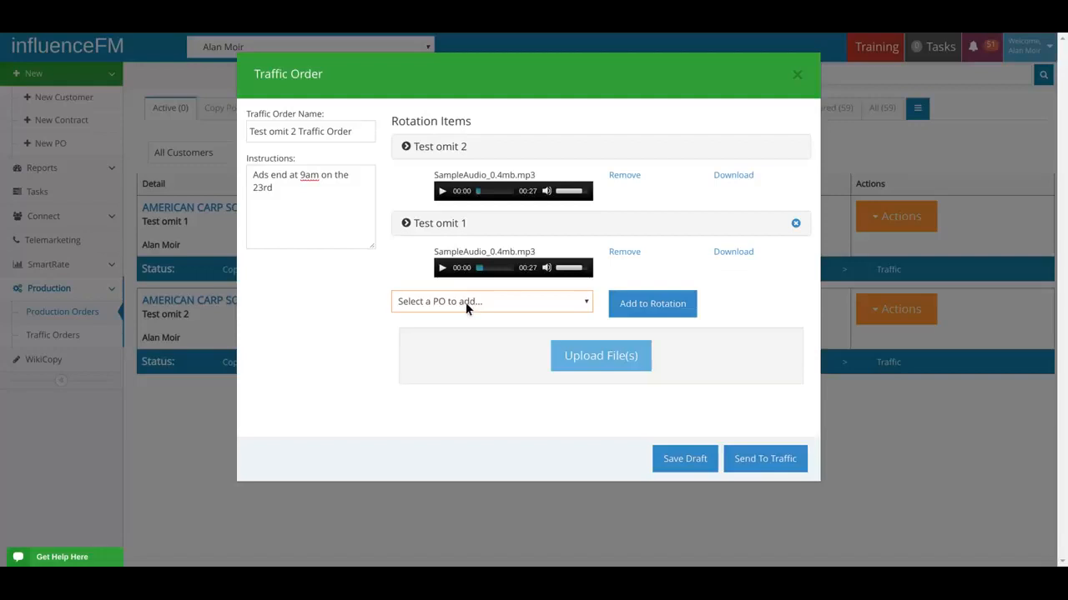
click(472, 340)
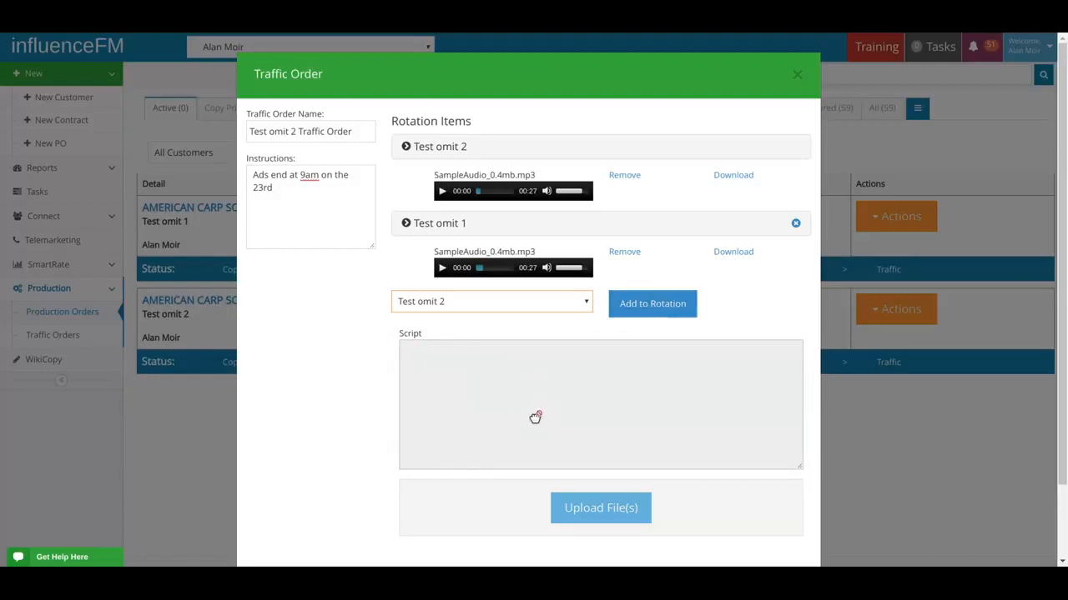
click(665, 310)
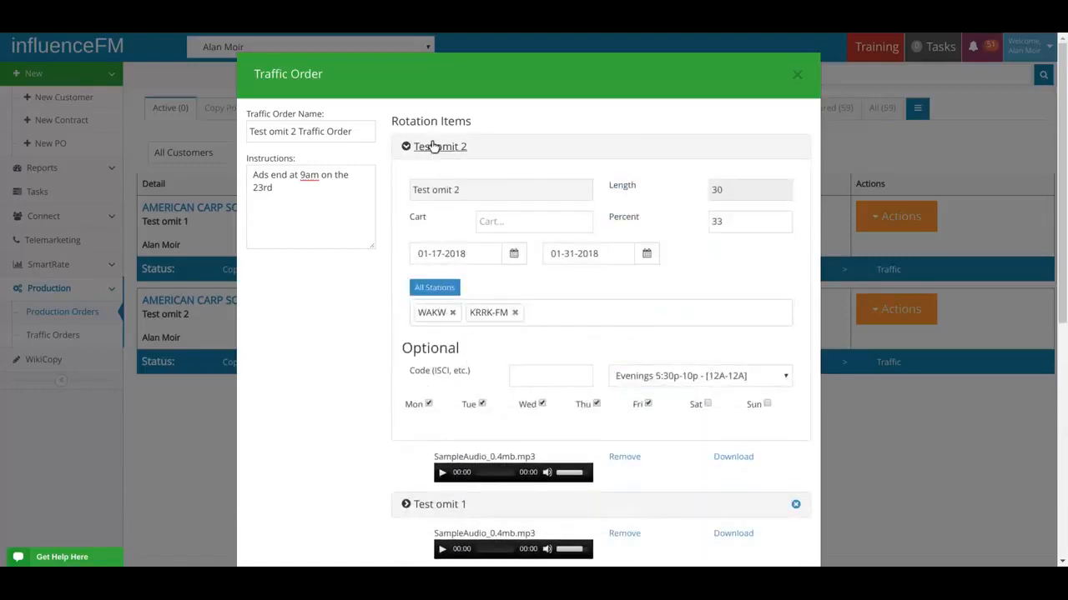
click(435, 147)
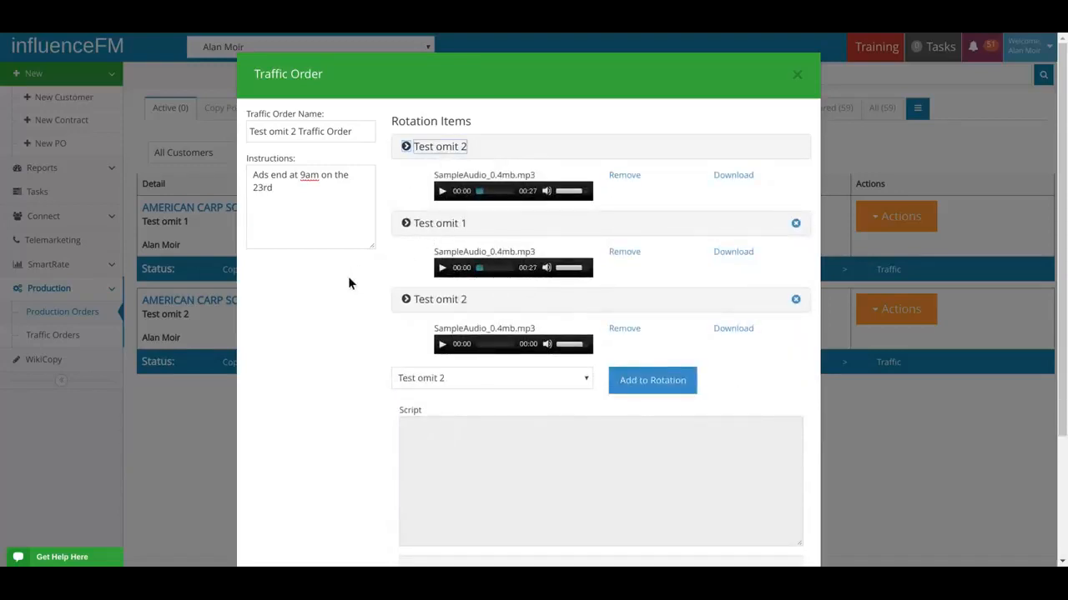
Set the first Test omit 2 rotation item's percent to 50 and collapse it
click(443, 146)
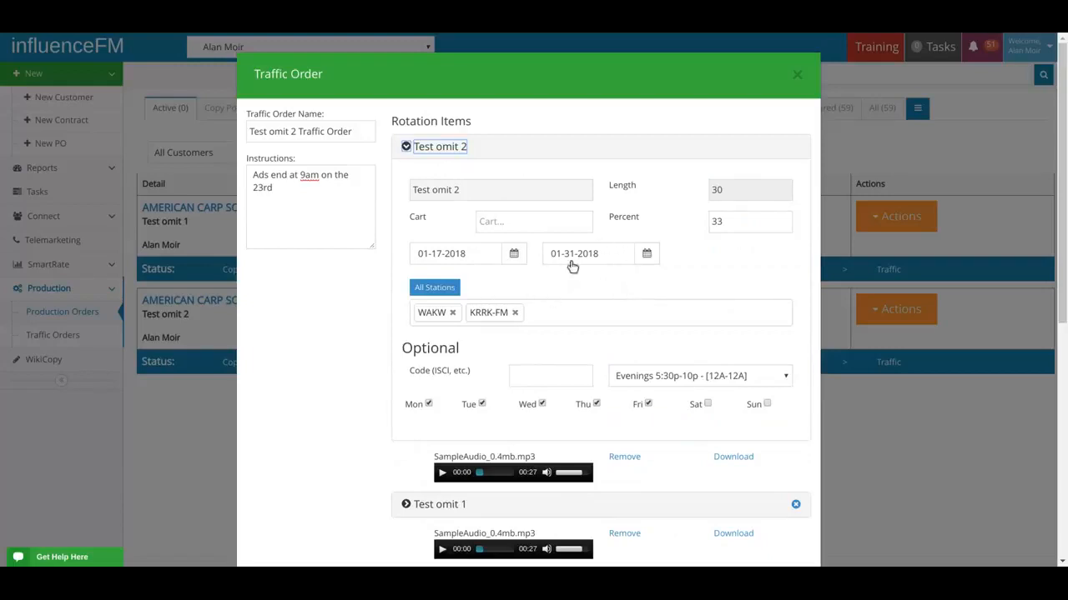
double_click(738, 220)
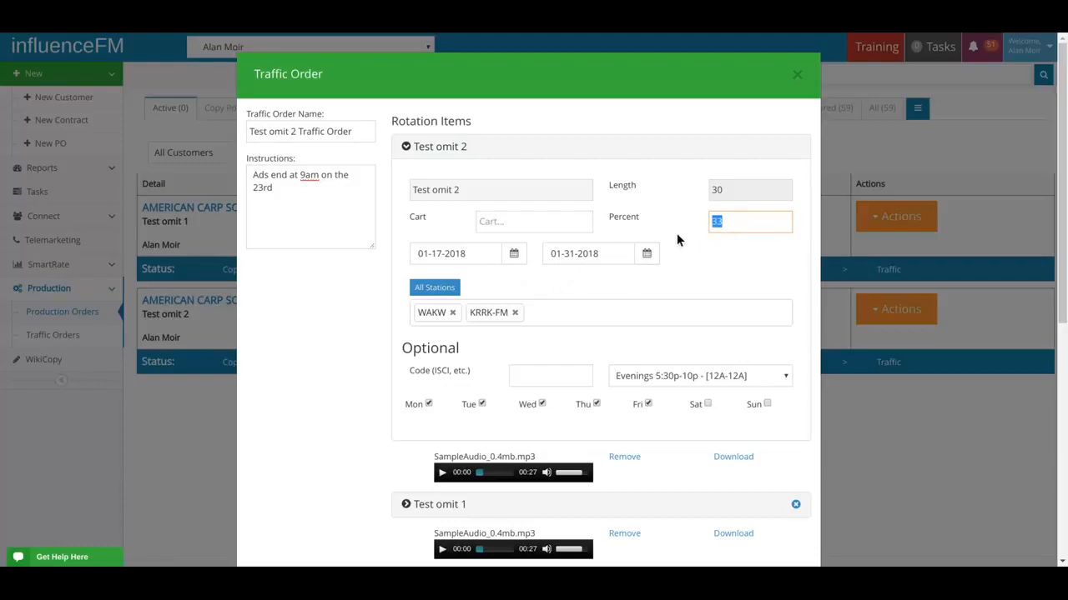
text(50)
click(440, 146)
Expand the Test omit 1 rotation item and set its percent to 50
click(453, 232)
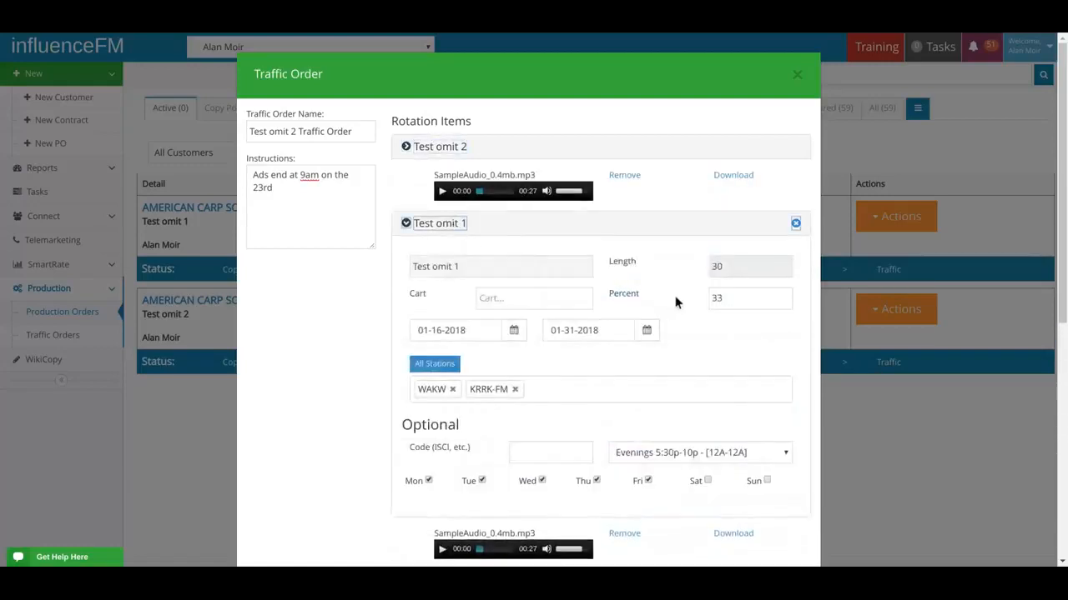
drag(726, 297, 703, 301)
text(5)
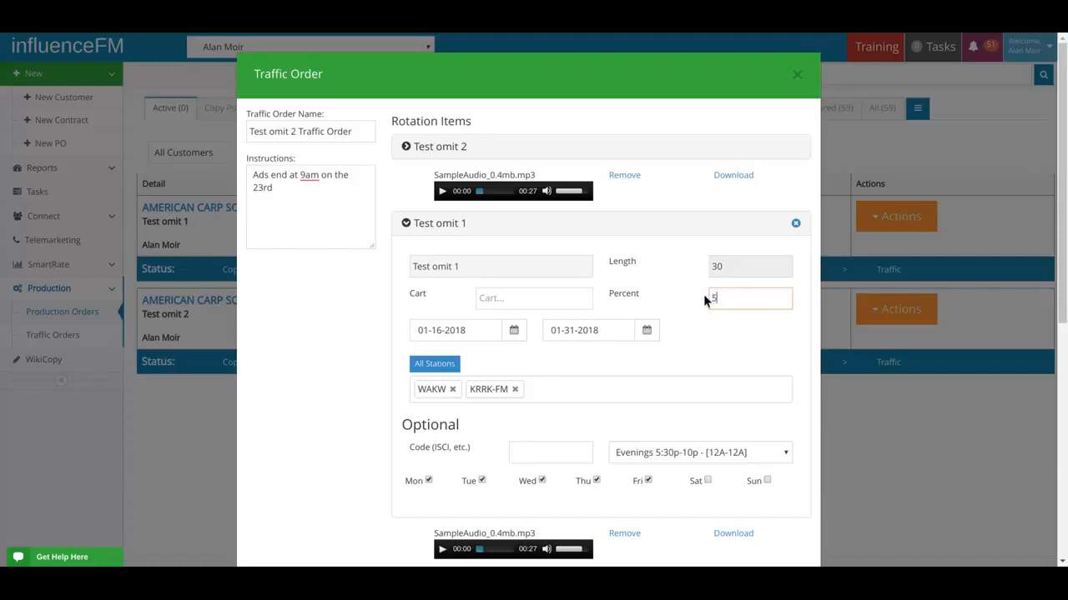
text(0)
Expand the second Test omit 2 rotation item and set its percent to 25
scroll(472, 413, down, 3)
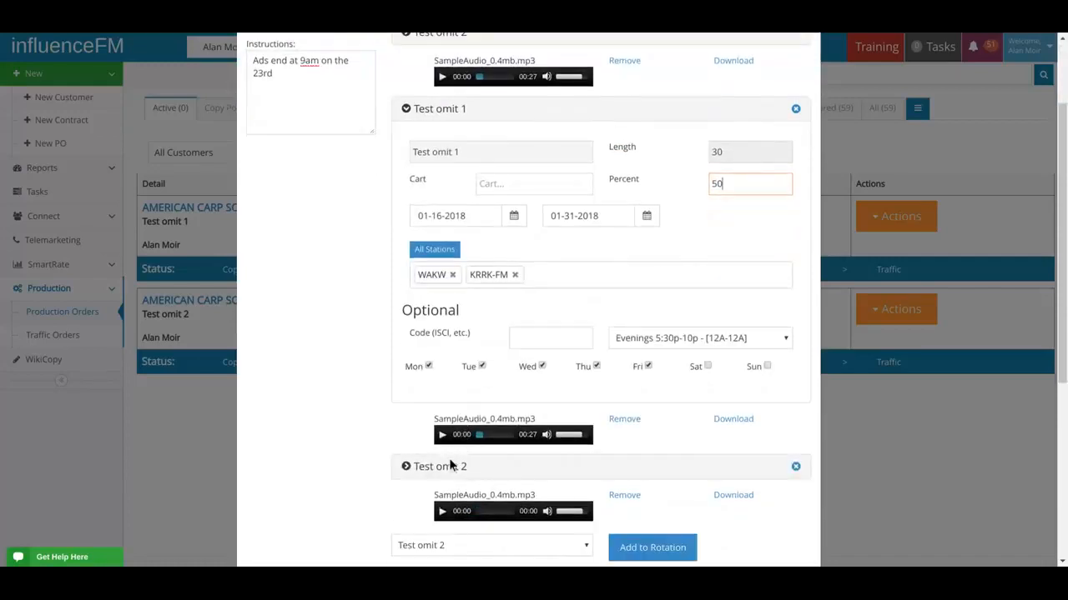
click(450, 465)
drag(737, 261, 687, 264)
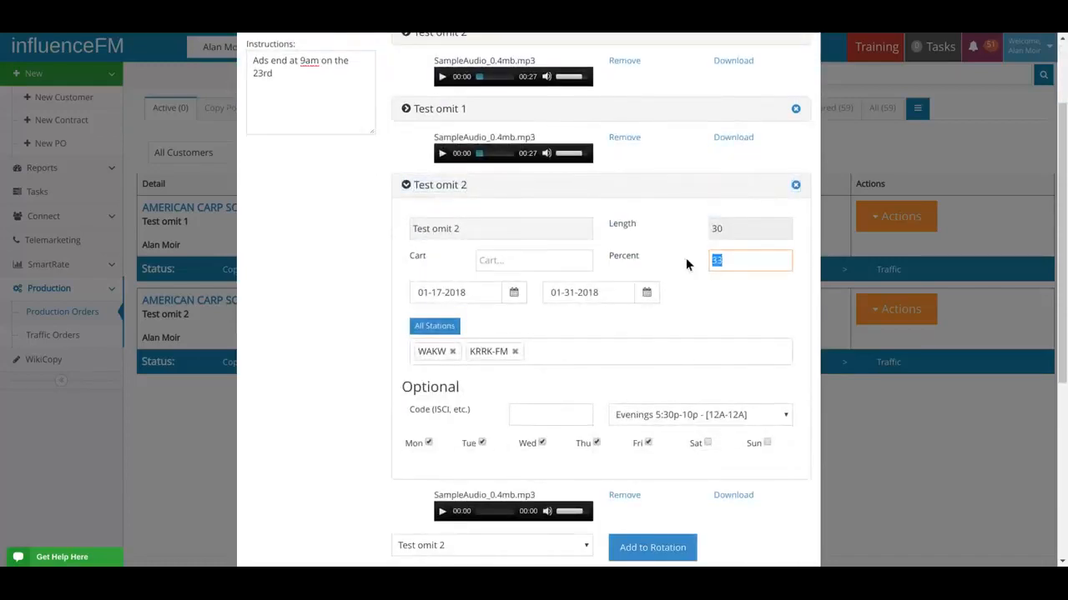
text(25)
scroll(473, 267, up, 3)
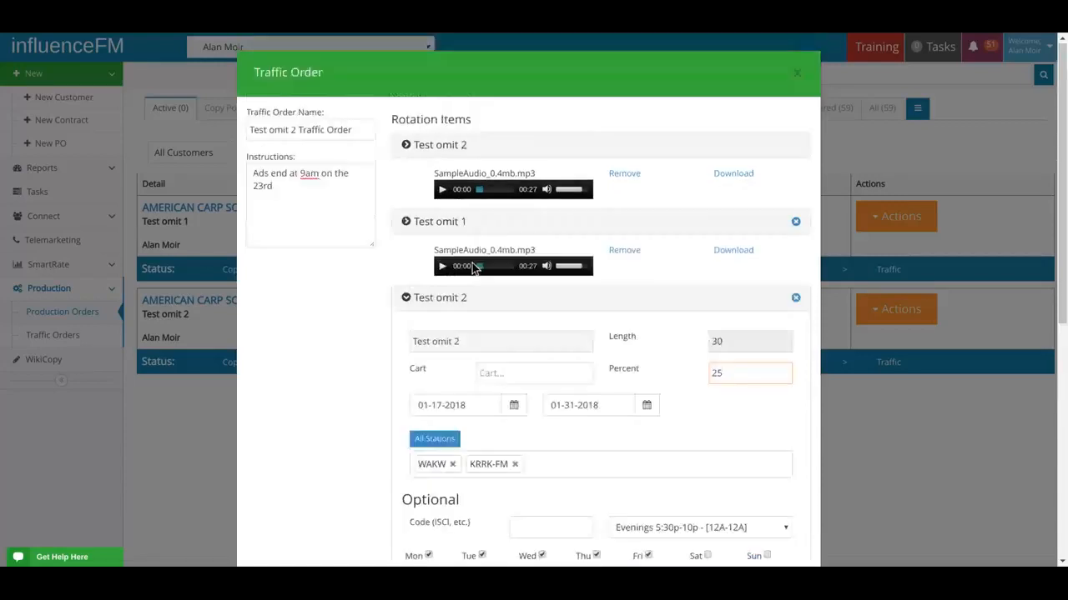
Add the station KZUL-FM to the first Test omit 2 rotation item and collapse it
click(451, 147)
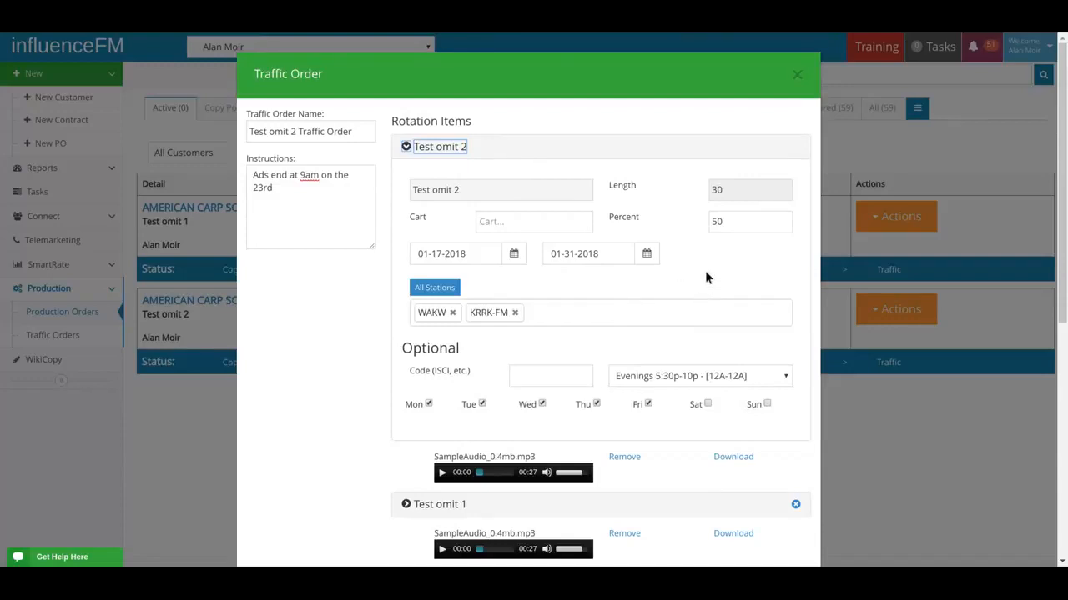
double_click(731, 221)
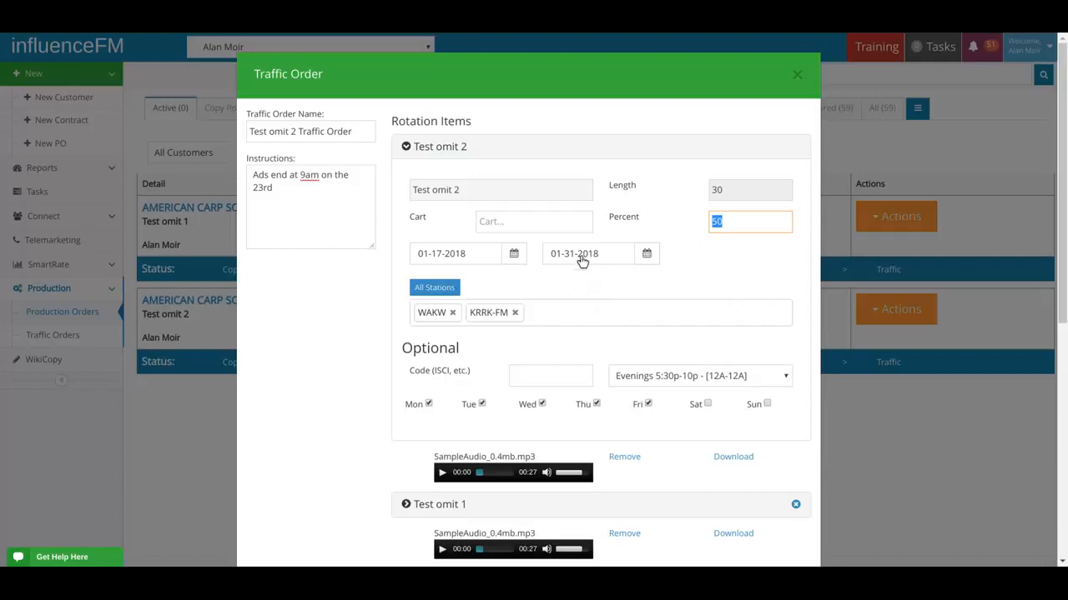
click(577, 257)
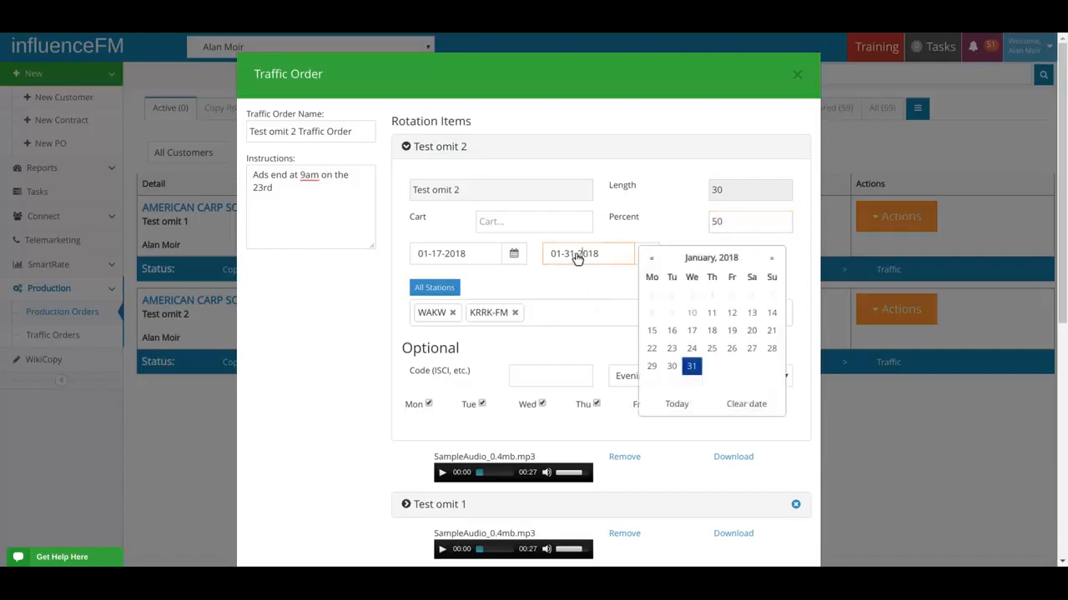
click(482, 256)
click(719, 292)
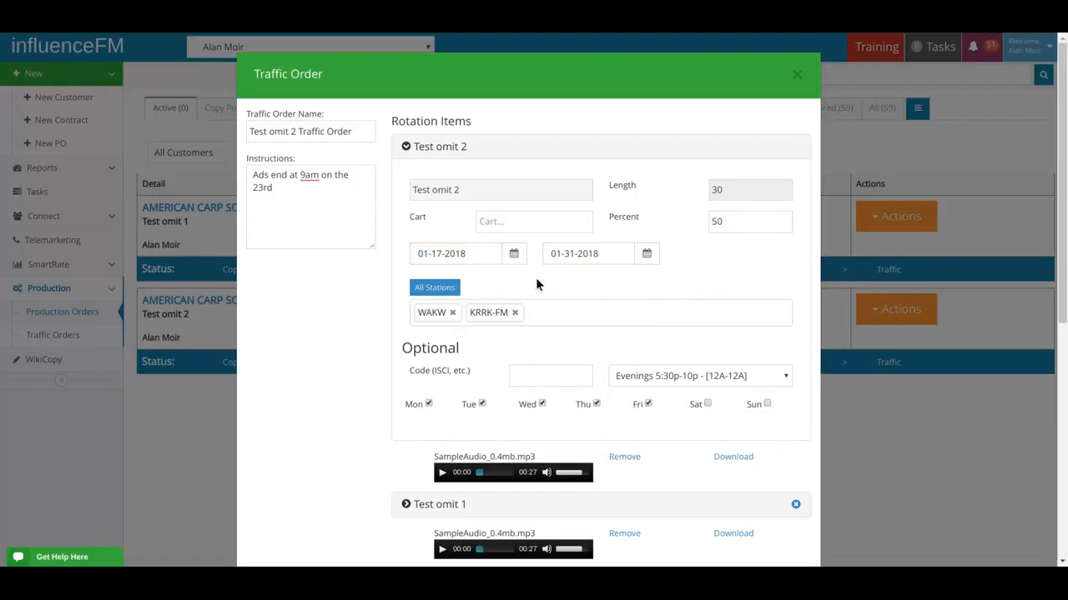
click(564, 317)
click(504, 358)
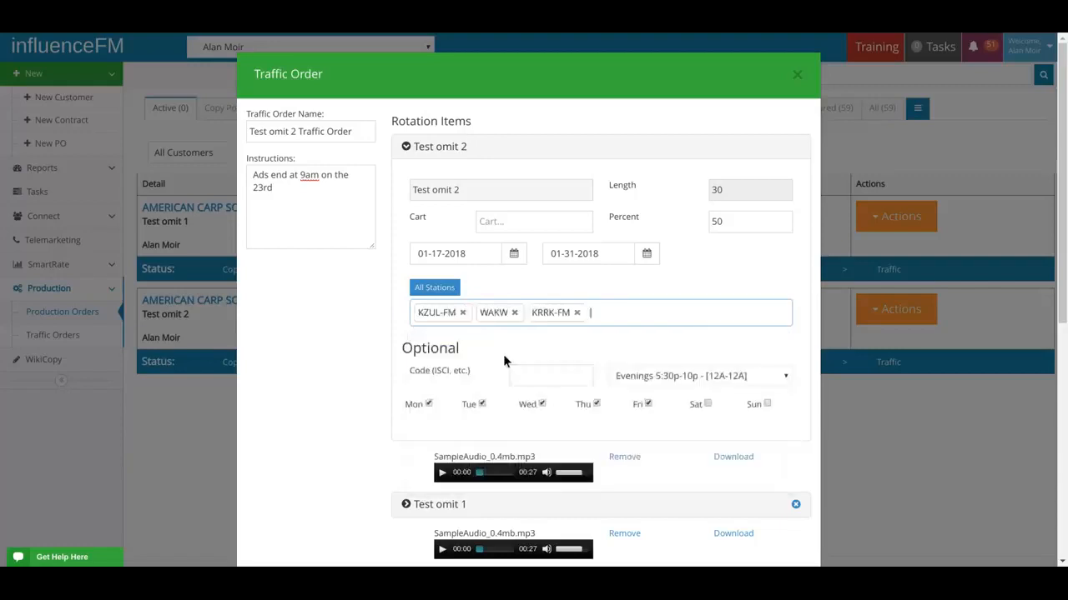
click(440, 147)
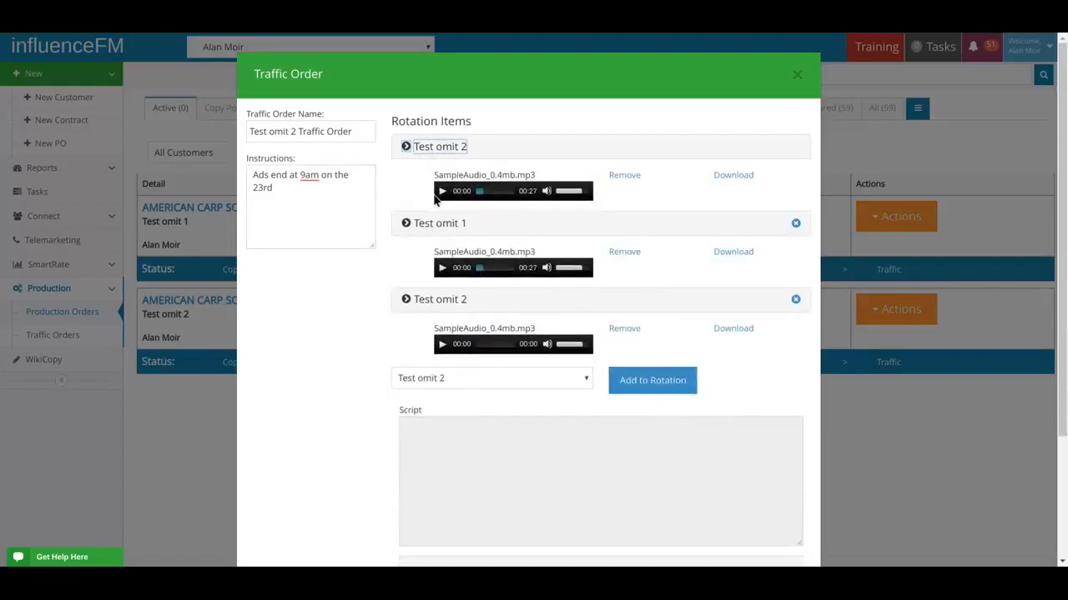
Try to send the Test omit 2 Traffic Order to traffic
scroll(369, 331, down, 2)
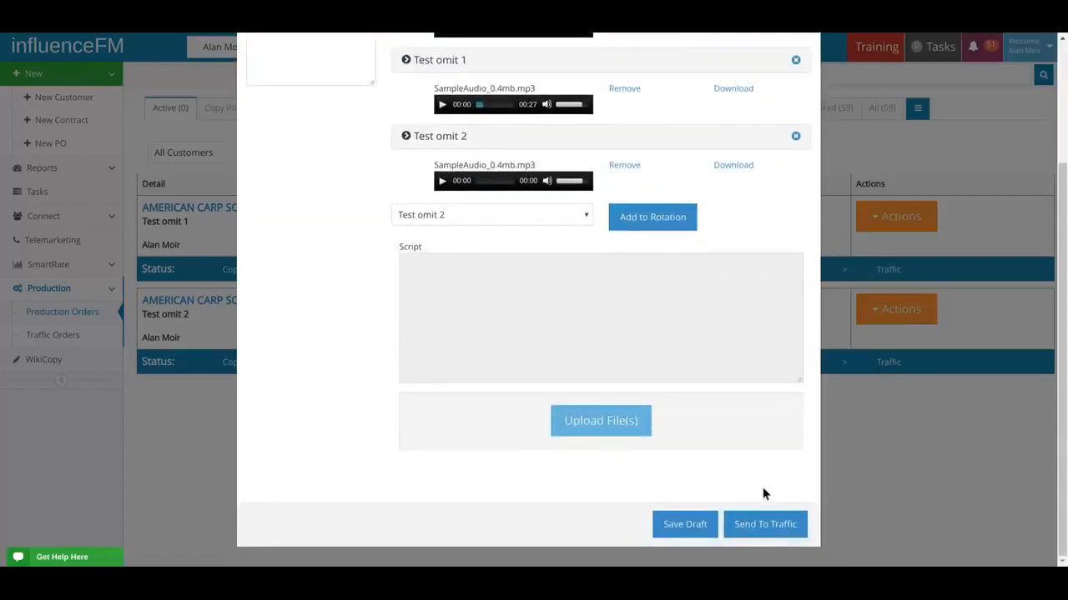
click(777, 527)
scroll(455, 388, up, 2)
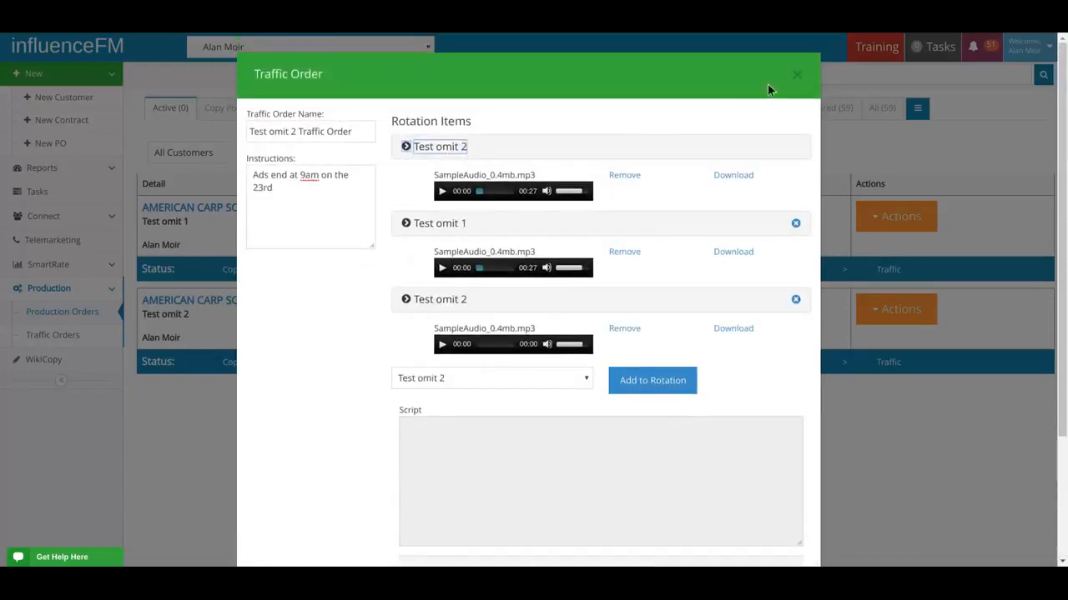
Close the traffic order and start a standard production order for the customer BABS CHRISTMAS & CRAFTS
click(796, 76)
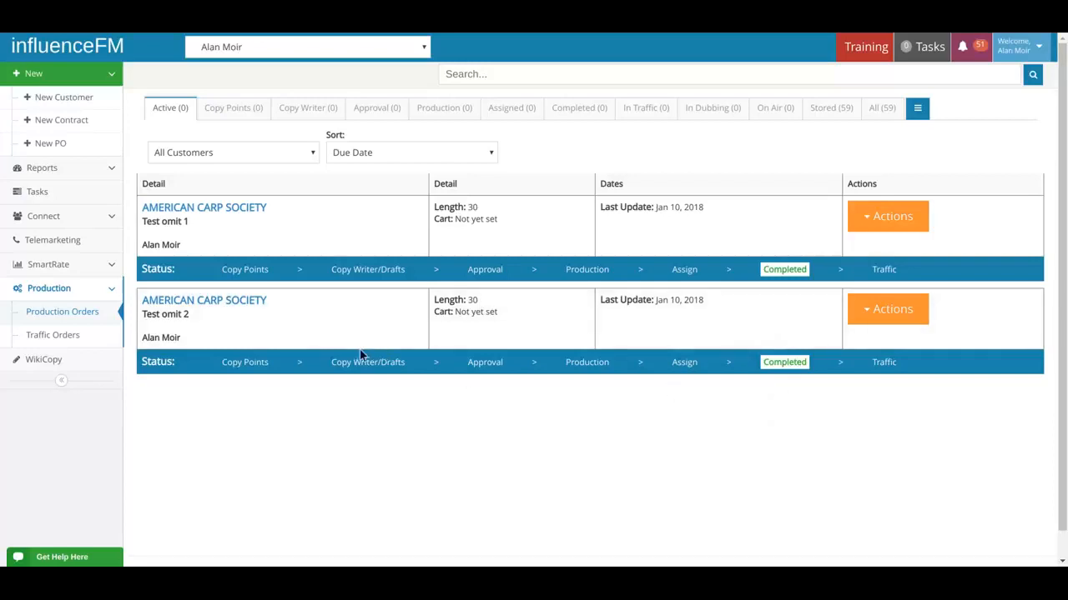
drag(142, 269, 164, 267)
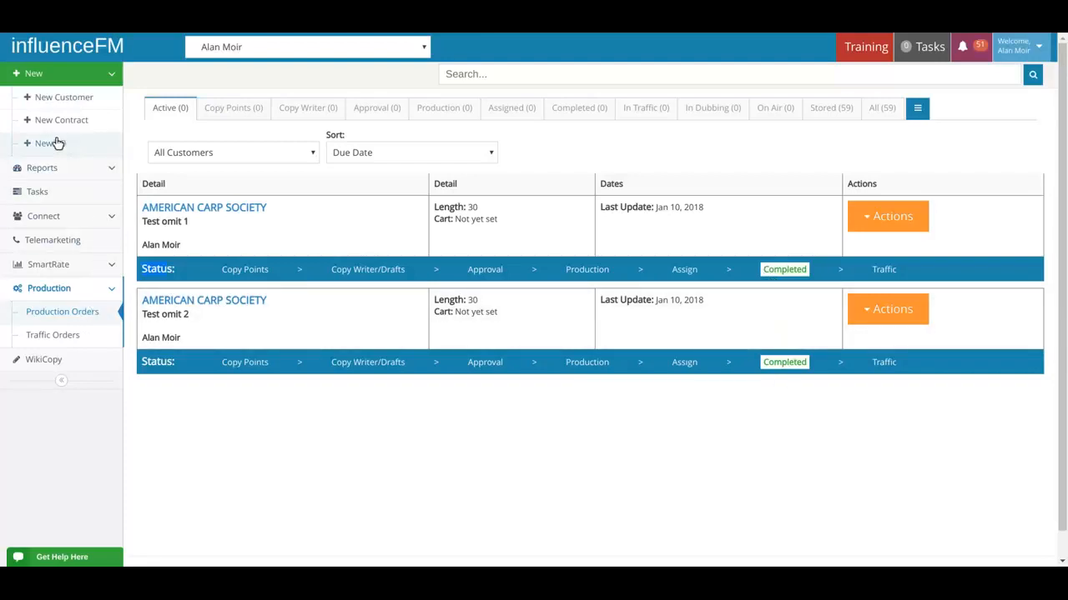
click(57, 143)
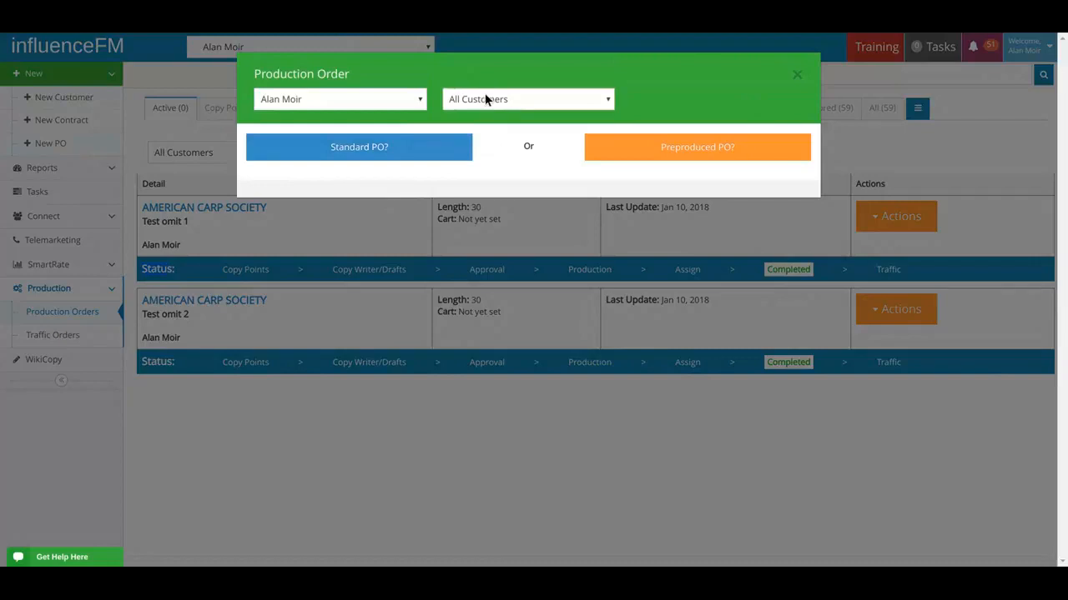
click(486, 99)
click(499, 184)
click(333, 152)
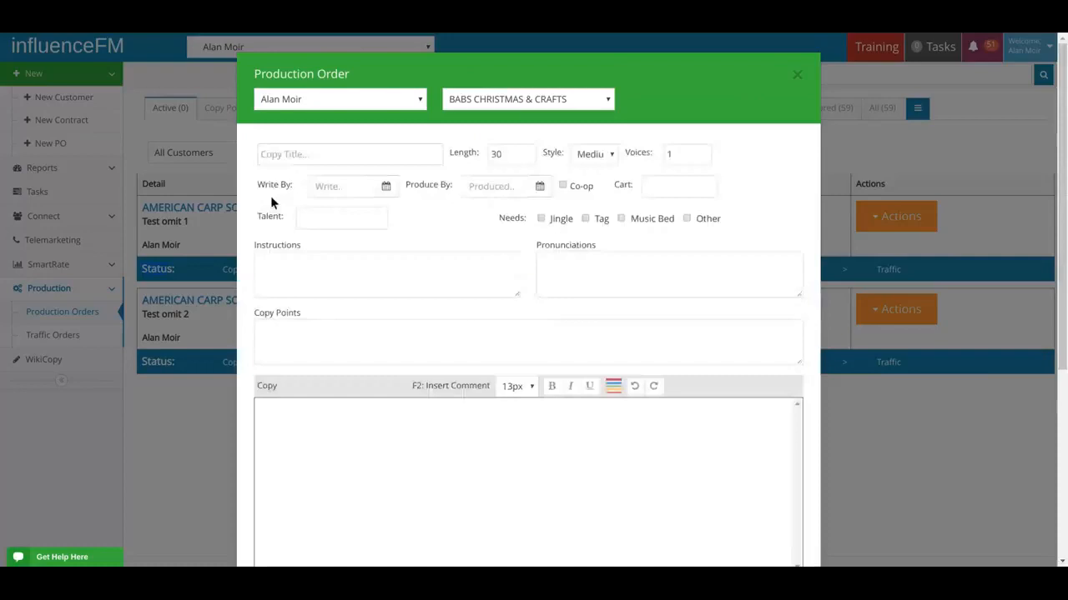
Enter "Test omit 3" as the copy title of the production order
click(317, 154)
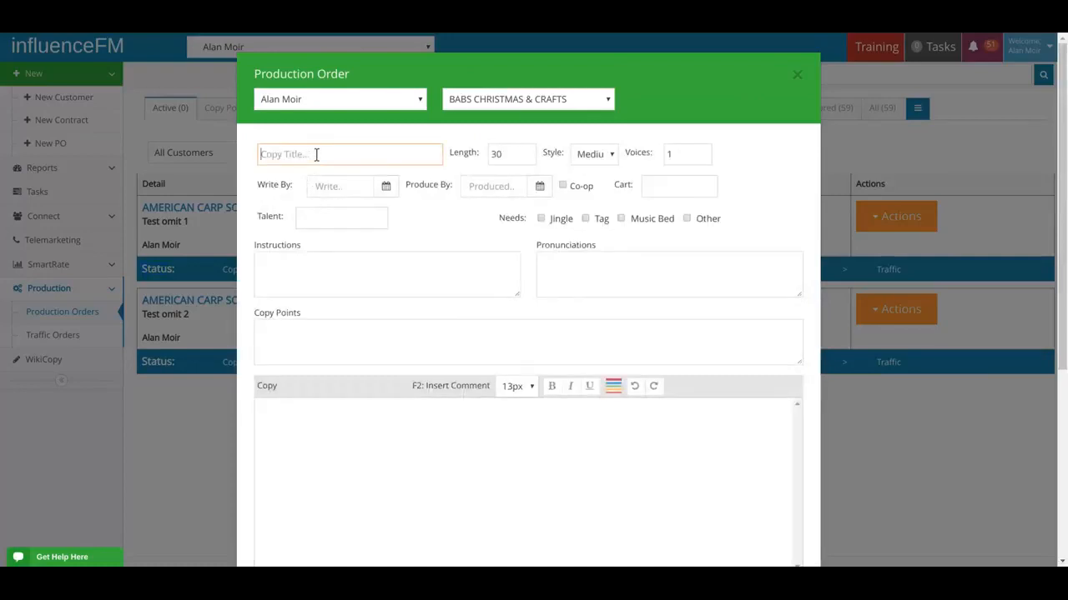
text(Test omit 3)
drag(357, 154, 260, 154)
Set the number of voices for the Test omit 3 production order to 3
click(517, 153)
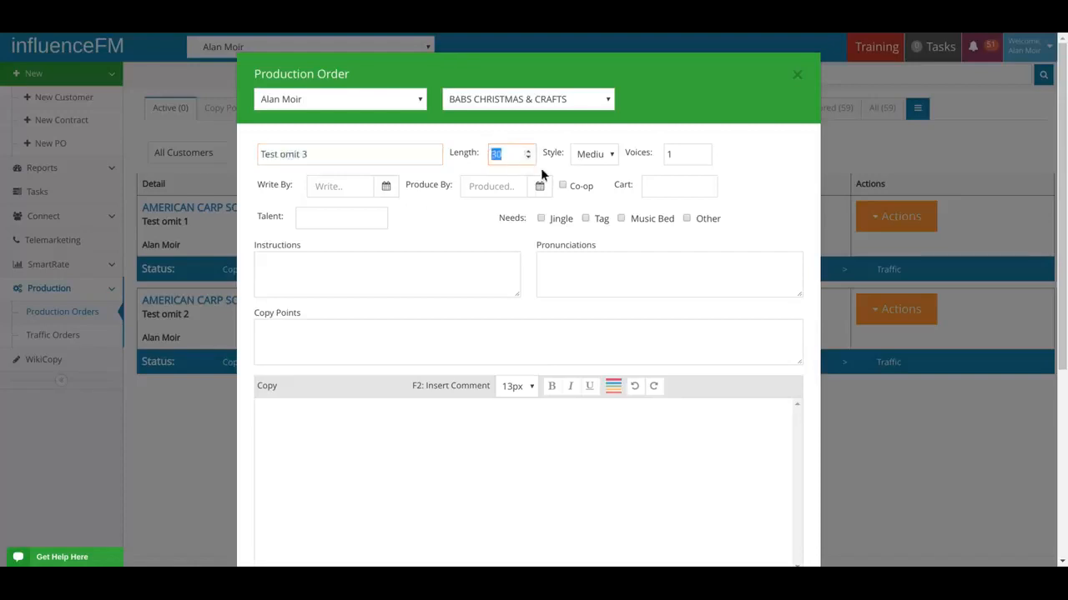
click(594, 157)
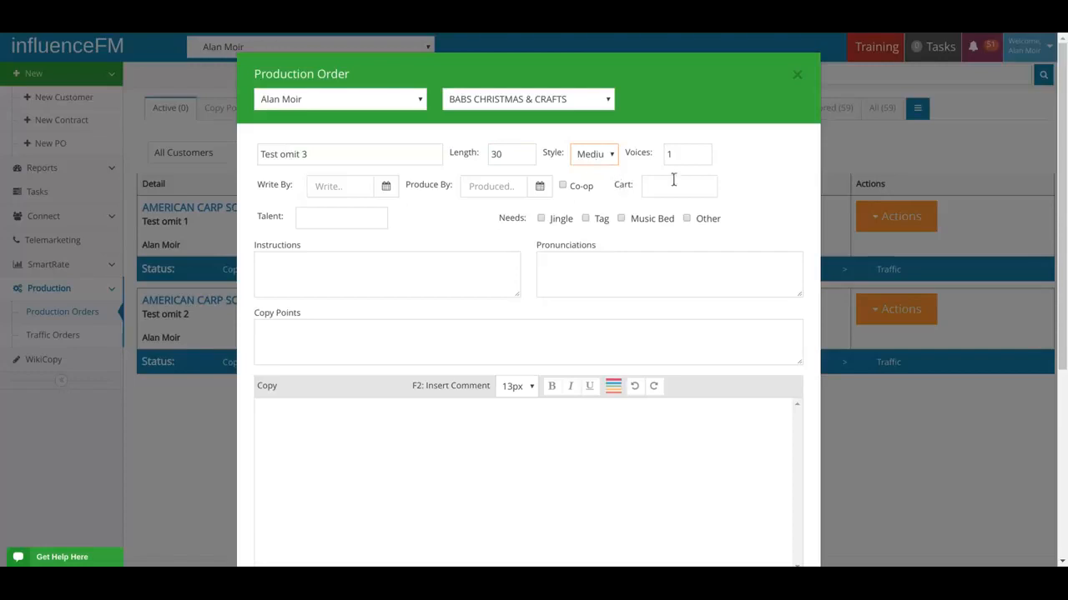
drag(690, 153, 656, 154)
text(2)
drag(676, 156, 646, 155)
text(3)
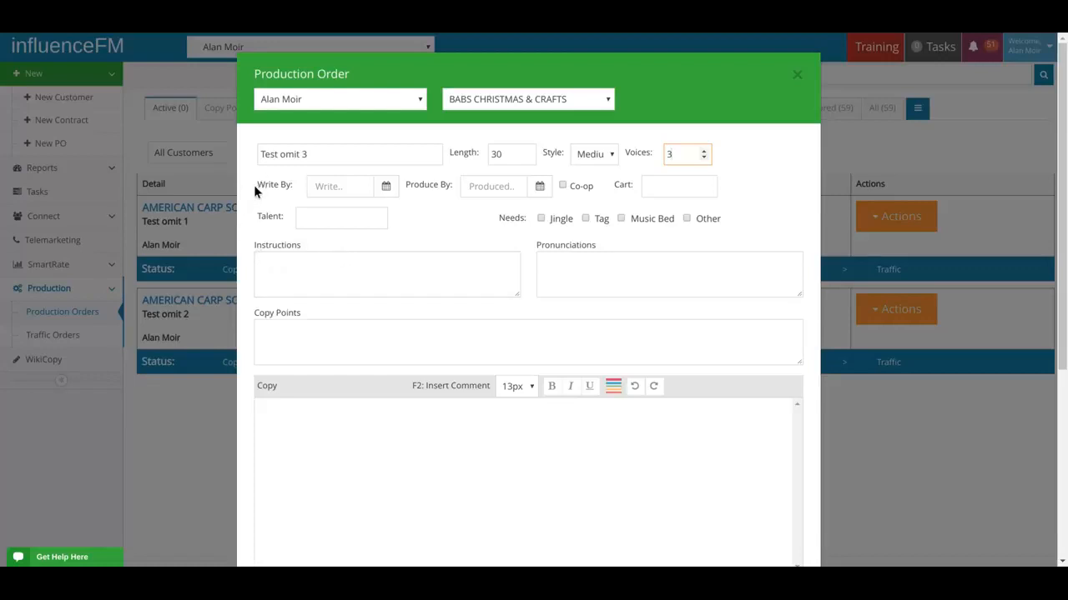
Set the write-by date to 01-12-2018 and the produce-by date to 01-24-2018
drag(256, 185, 292, 189)
click(350, 189)
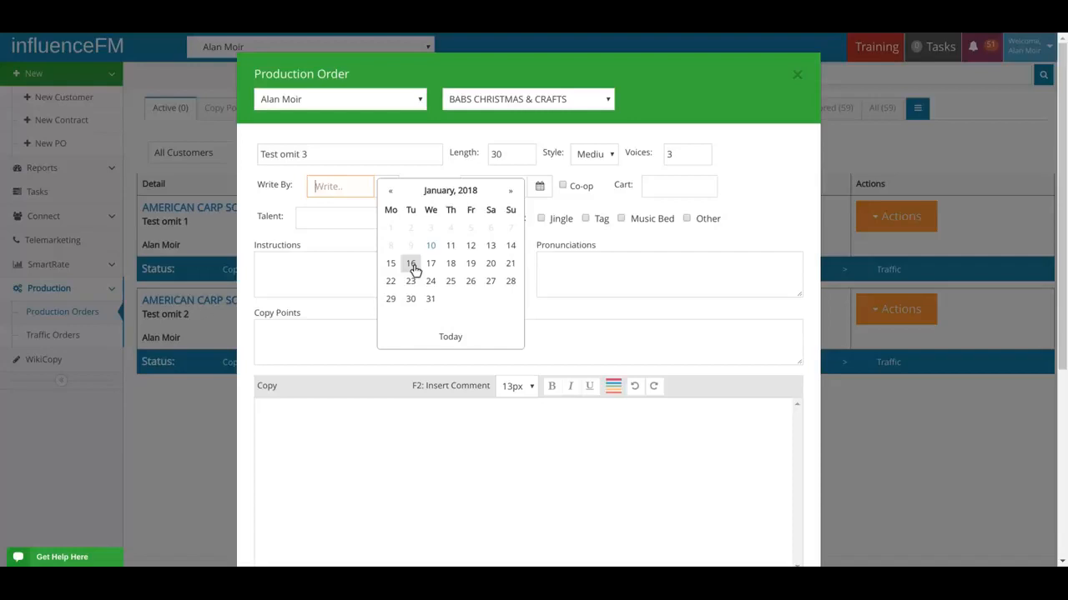
click(470, 246)
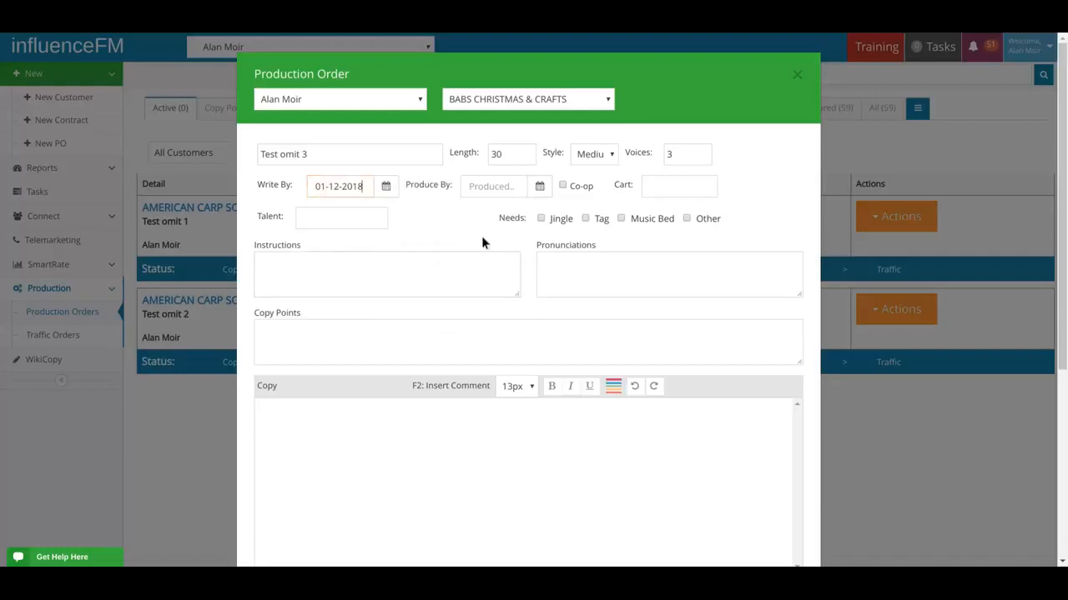
click(494, 189)
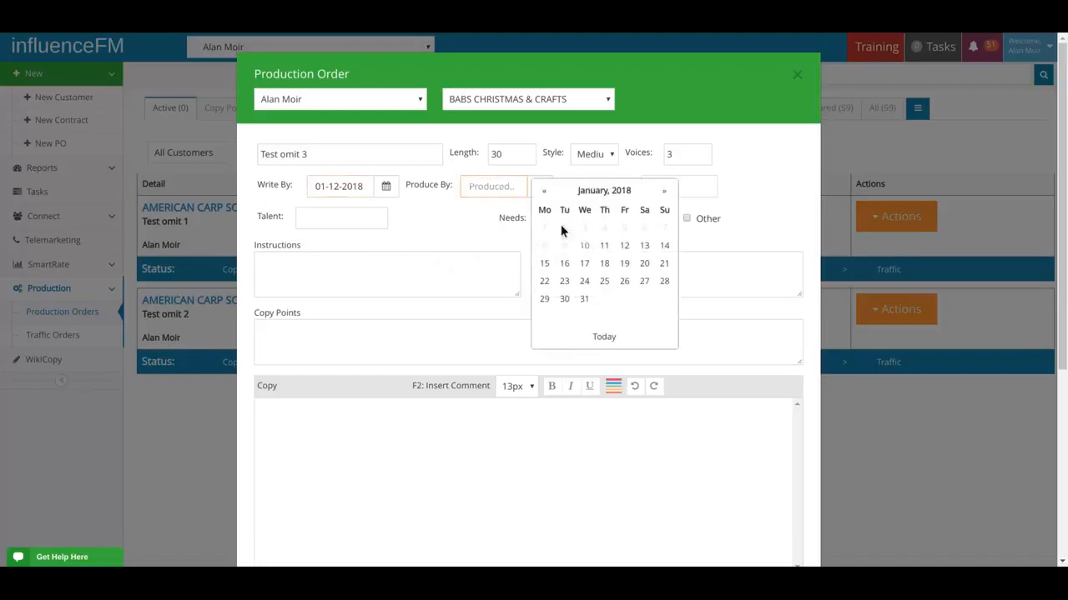
click(583, 283)
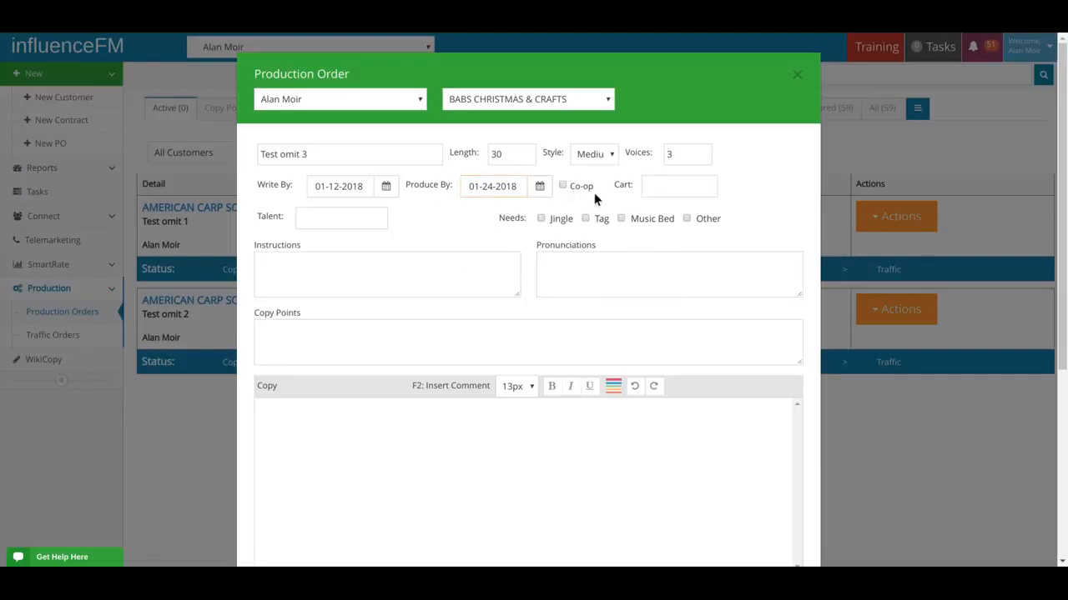
Enter the requested talent's name in the production order
drag(619, 184, 634, 184)
click(672, 190)
click(340, 217)
drag(256, 212, 331, 216)
click(332, 217)
text(Misty)
Mark Music Bed as a need and enter "Rock Music" as the production instructions
click(501, 216)
double_click(500, 217)
click(620, 218)
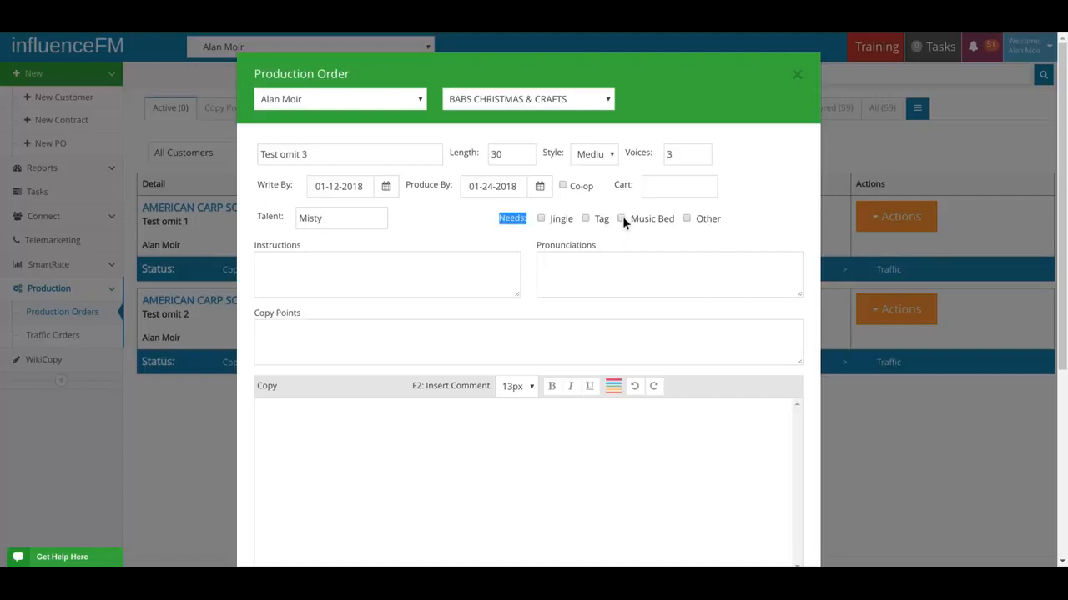
click(317, 272)
text(Rock)
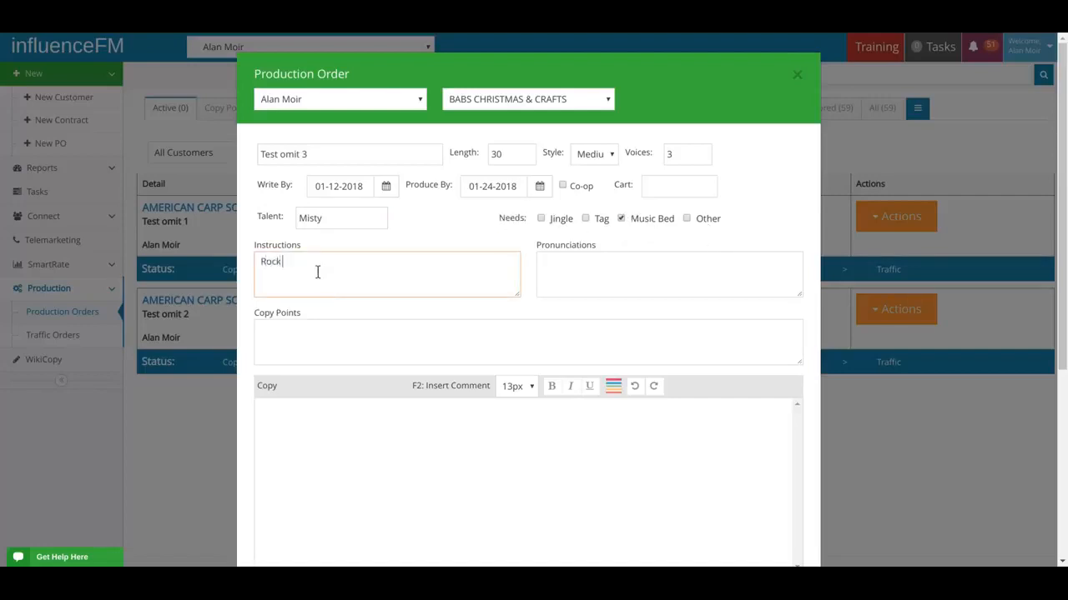
text( Music)
Enlarge the Instructions and Pronunciations text boxes
drag(517, 291, 506, 325)
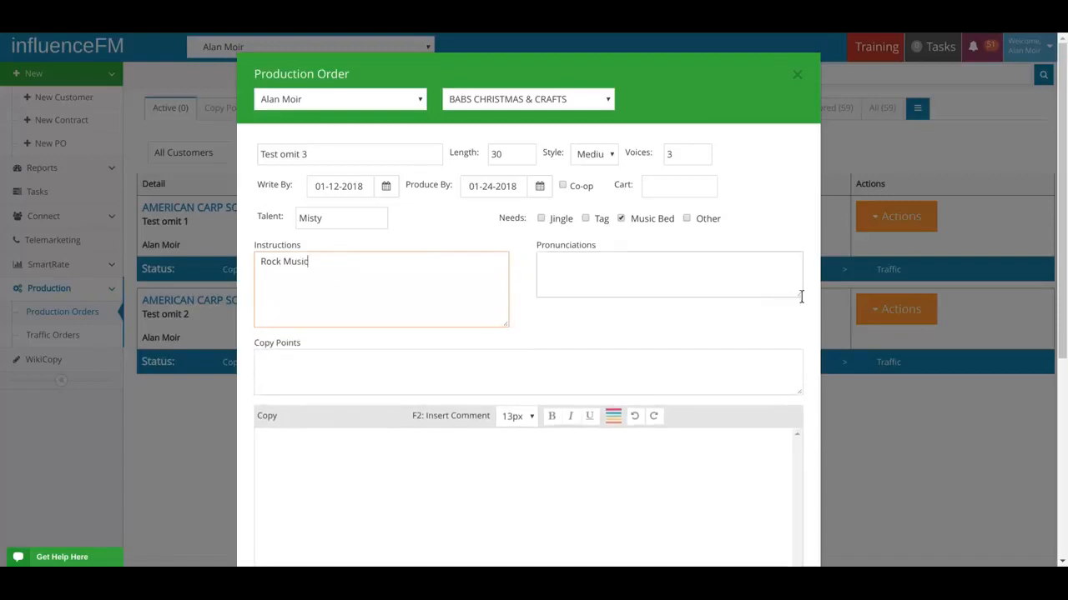
drag(798, 290, 789, 325)
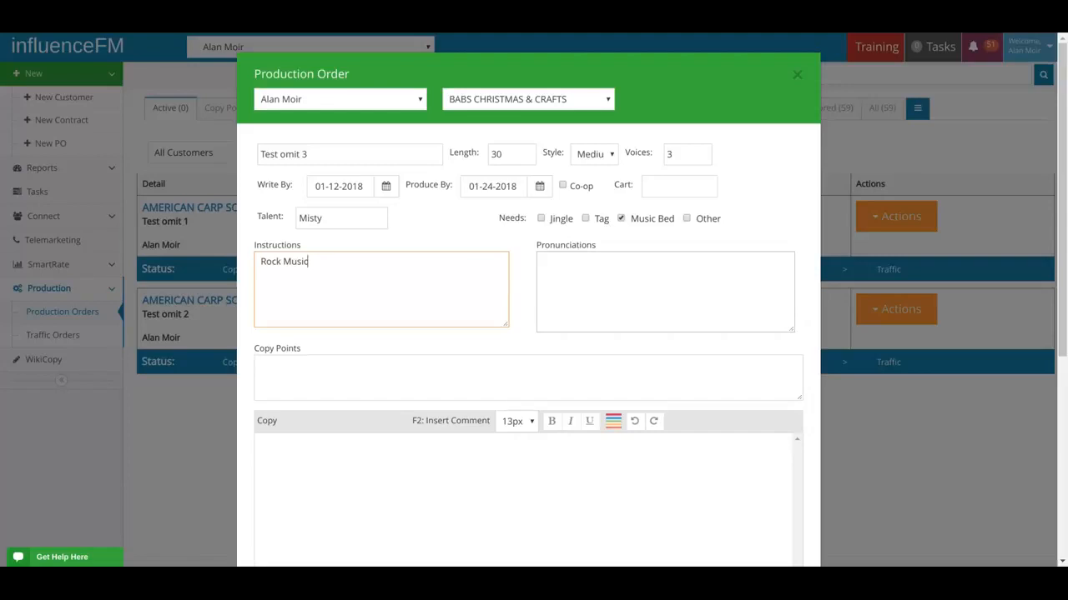
click(567, 289)
Enter "Copy points copy points" on two separate lines in the Copy Points box and enlarge the box
scroll(514, 258, down, 2)
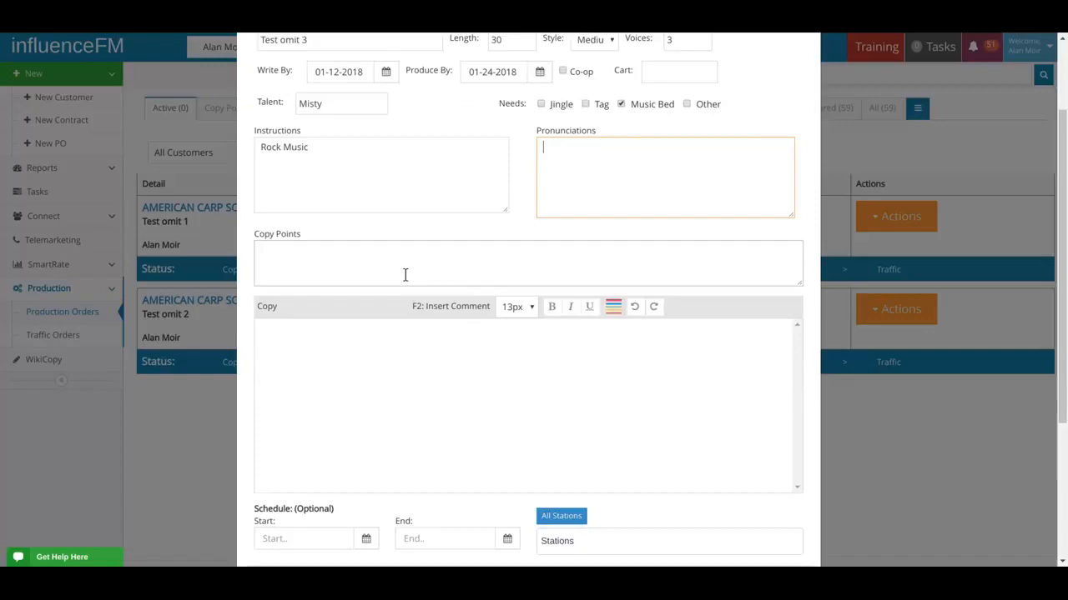
click(330, 254)
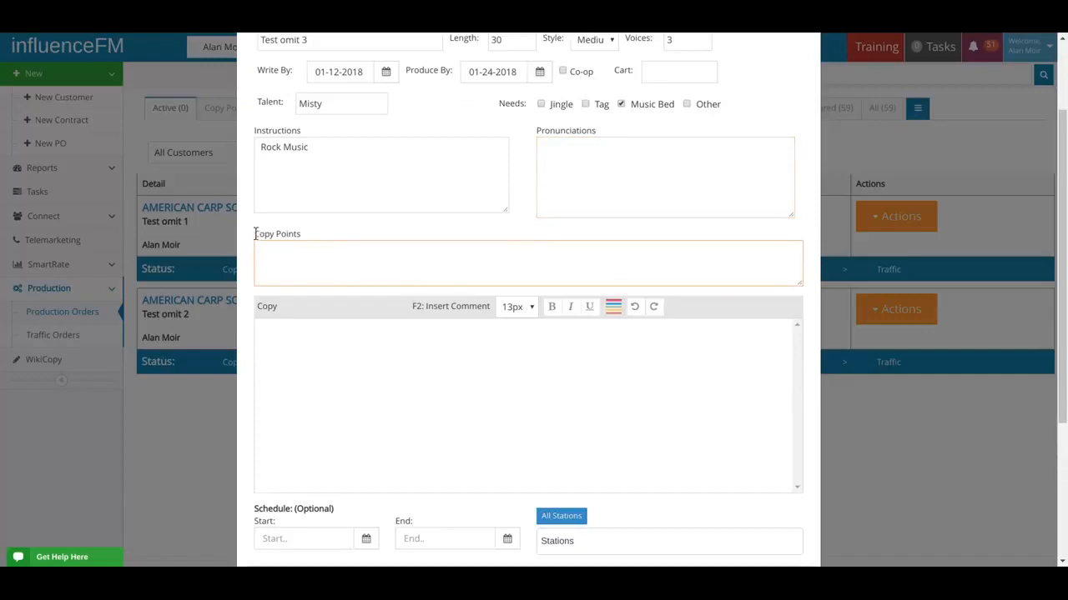
drag(257, 239, 324, 248)
click(327, 266)
text(Copy points copy points)
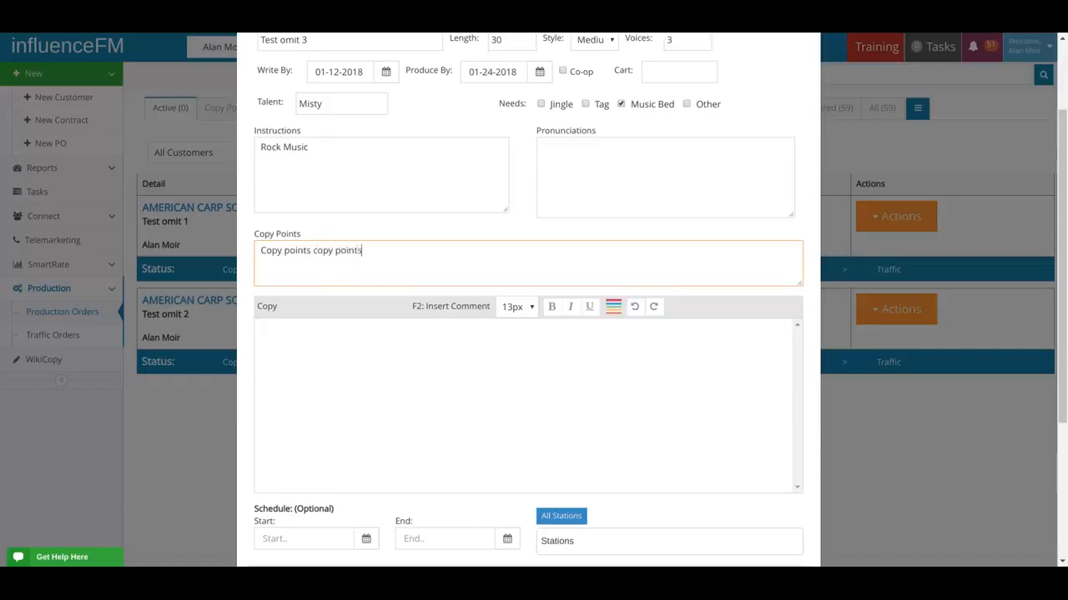
key(ctrl+a)
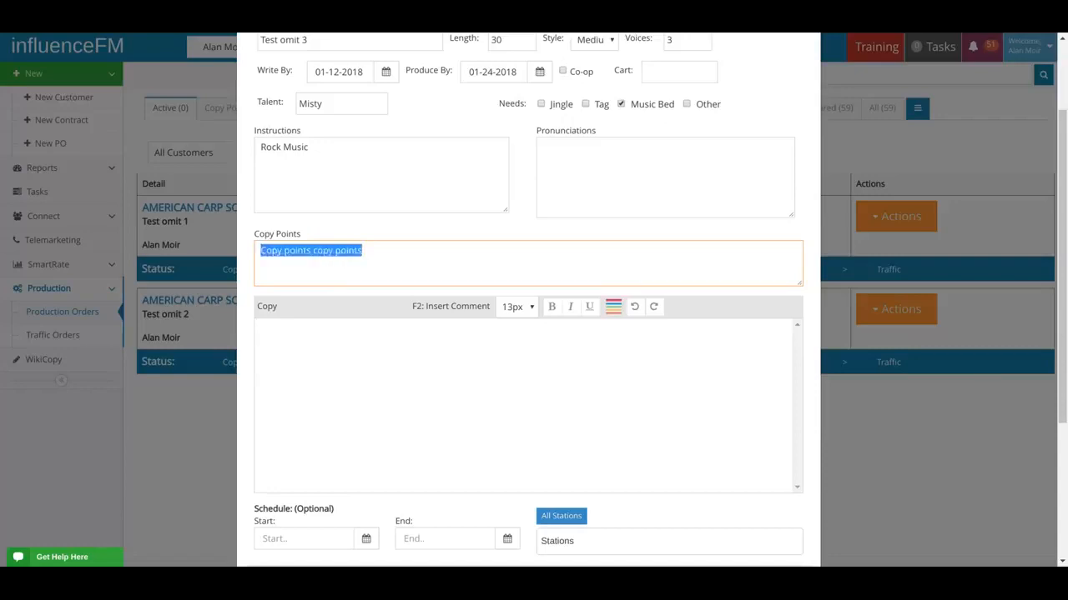
key(Return)
key(ctrl+v)
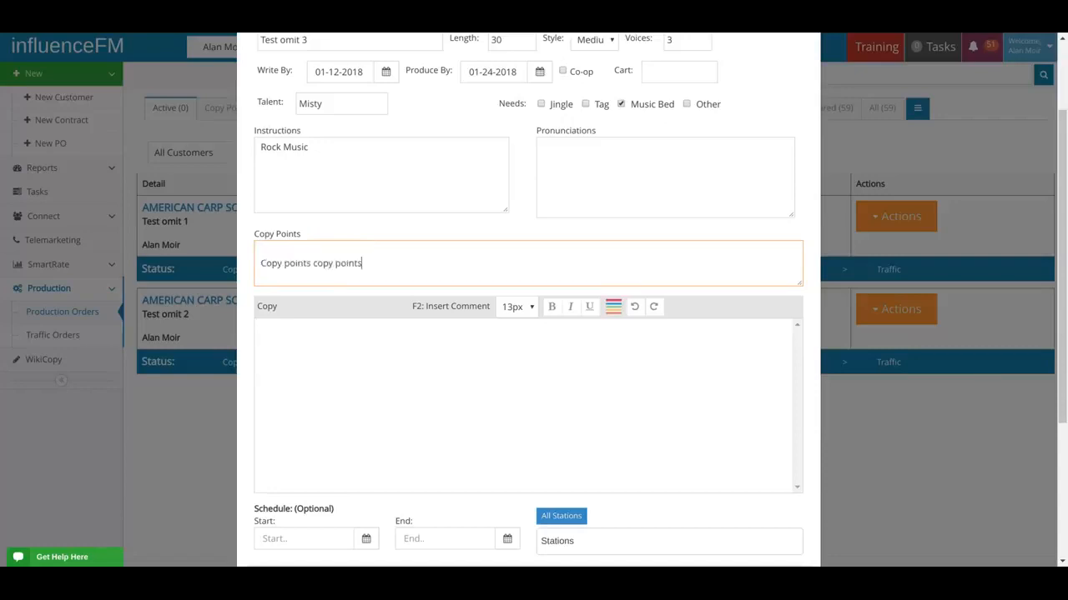
key(ctrl+v)
drag(800, 281, 792, 301)
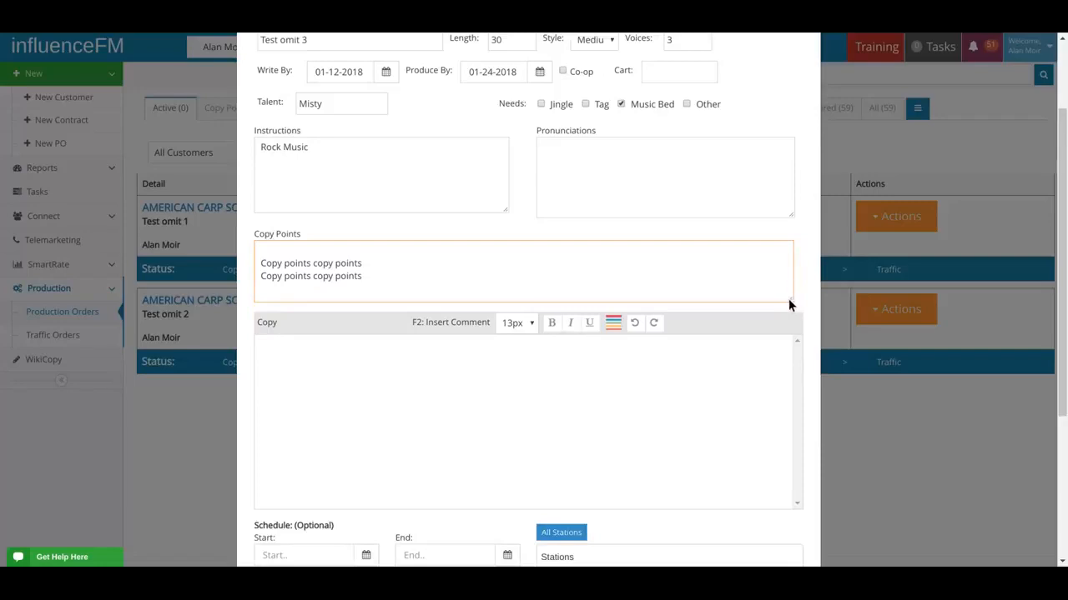
mouse_move(790, 297)
mouse_down()
mouse_move(799, 454)
mouse_move(783, 381)
mouse_move(804, 312)
mouse_up()
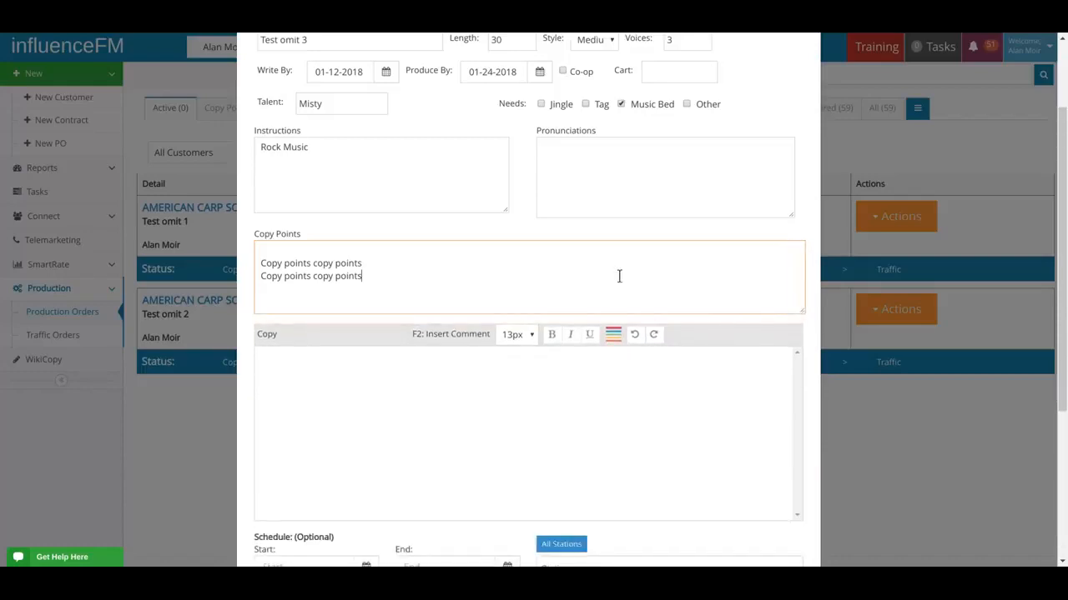
Choose the copywriter who receives the production order under Send to Copywriter
scroll(621, 271, down, 1)
scroll(692, 277, down, 2)
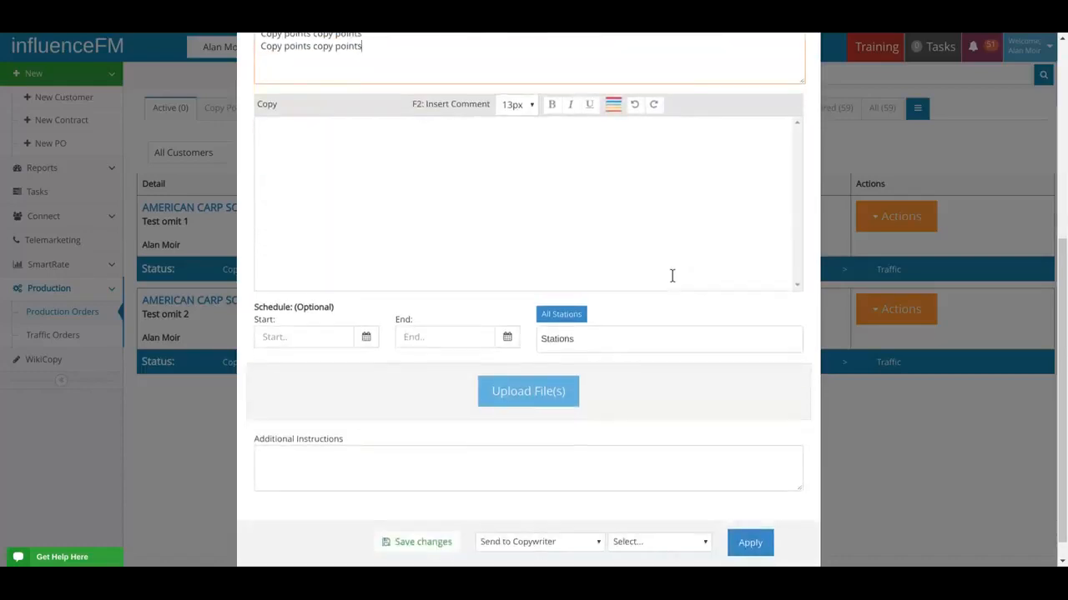
click(665, 517)
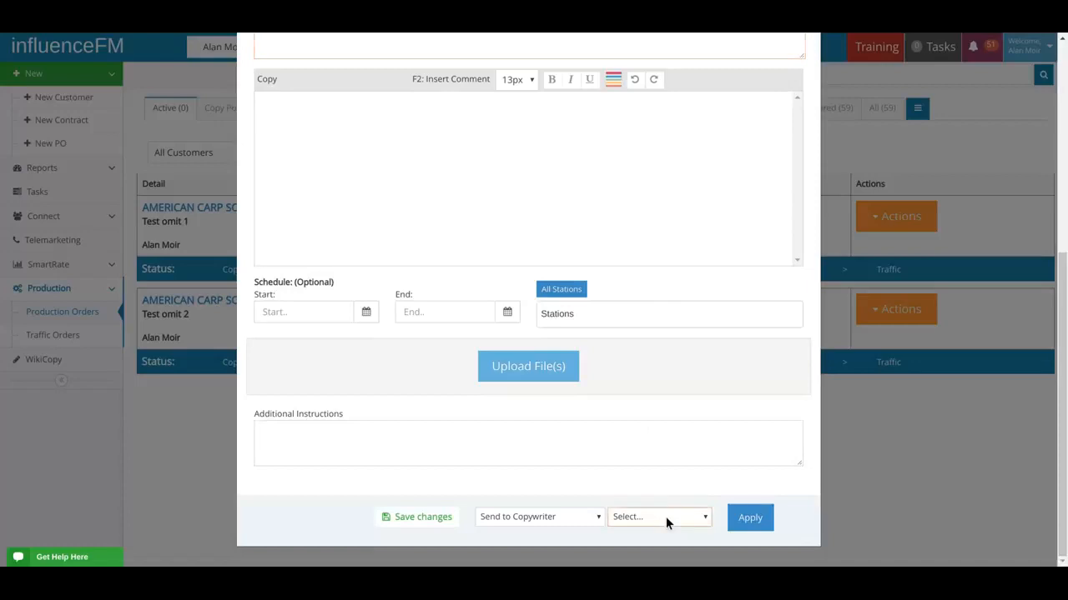
click(650, 417)
Write "copy copy copy copy" in the Copy editor and paste it repeatedly to fill about five lines
scroll(627, 363, up, 1)
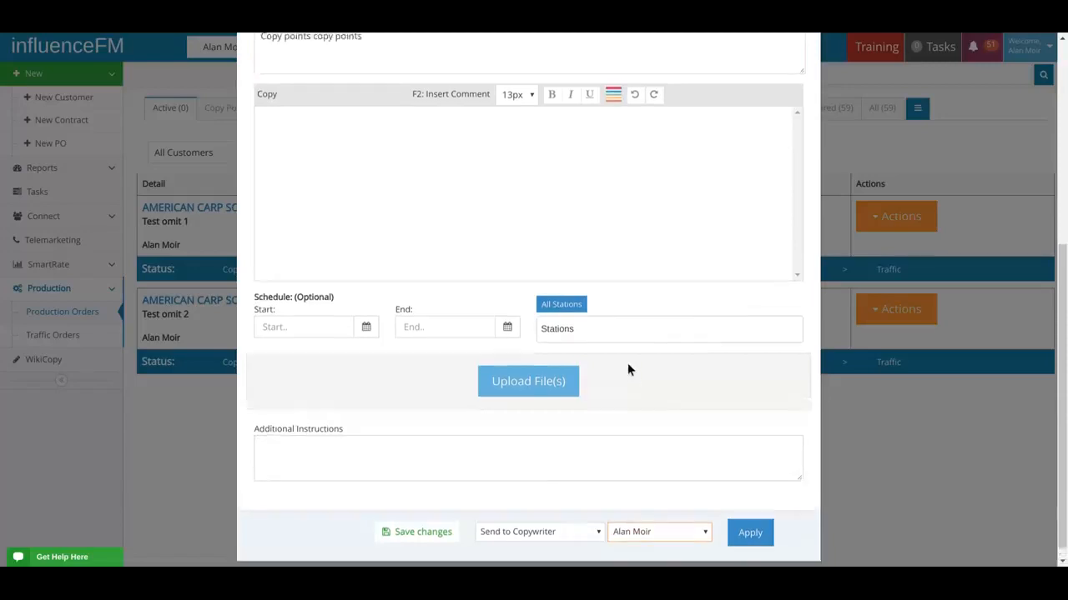
scroll(627, 365, up, 2)
scroll(412, 284, down, 2)
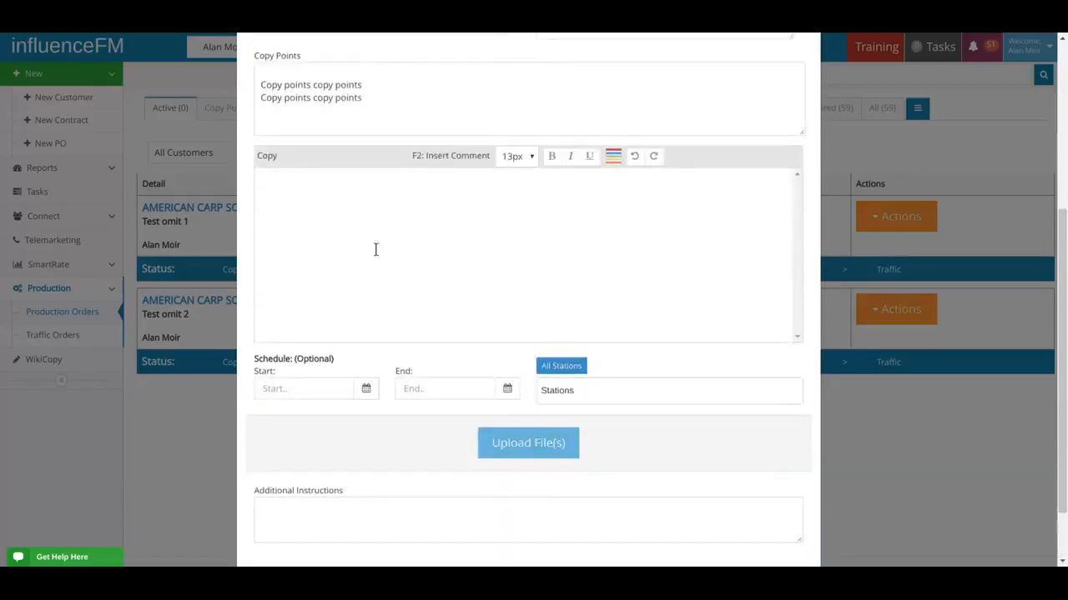
click(375, 208)
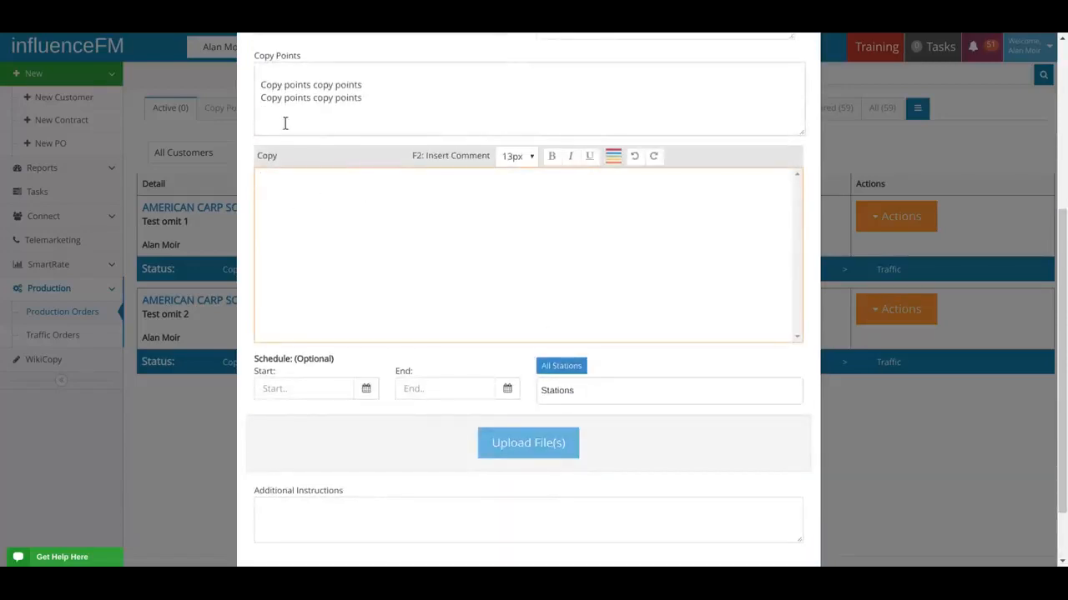
scroll(350, 151, up, 1)
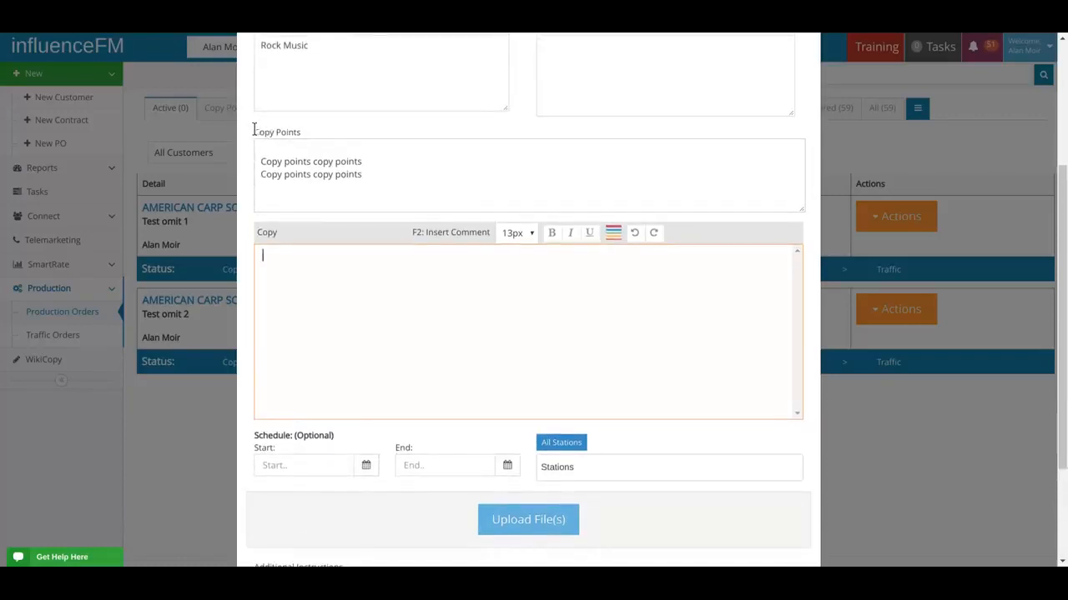
drag(253, 131, 322, 148)
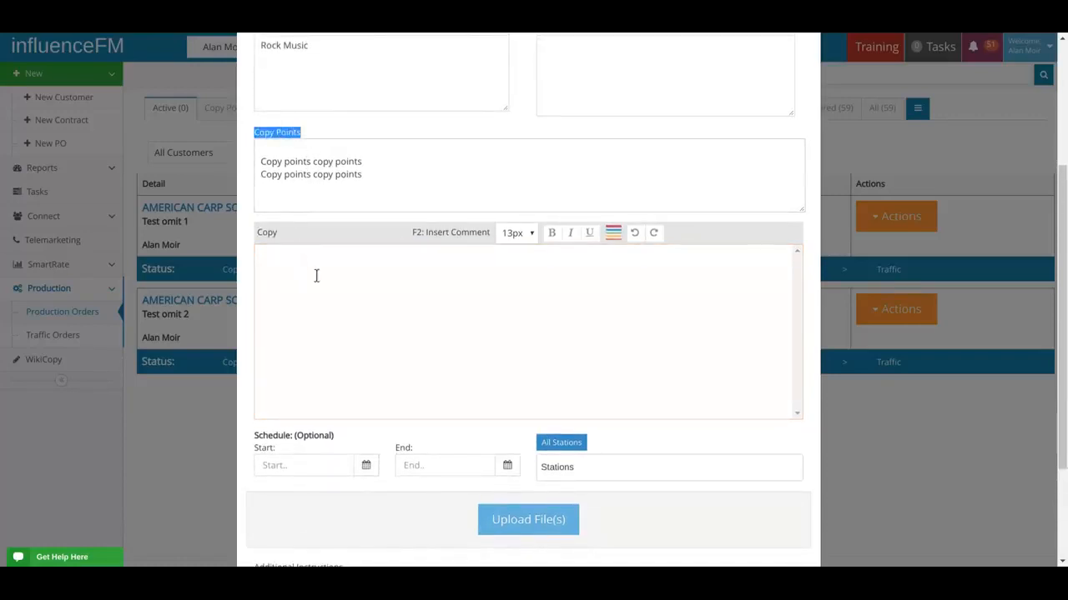
click(316, 276)
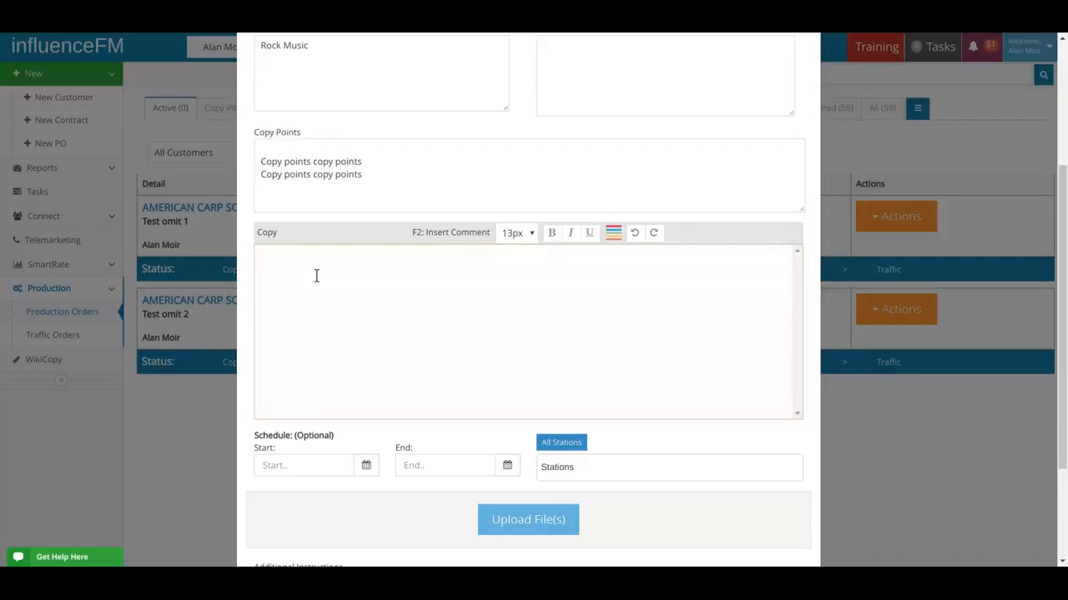
text(copy c)
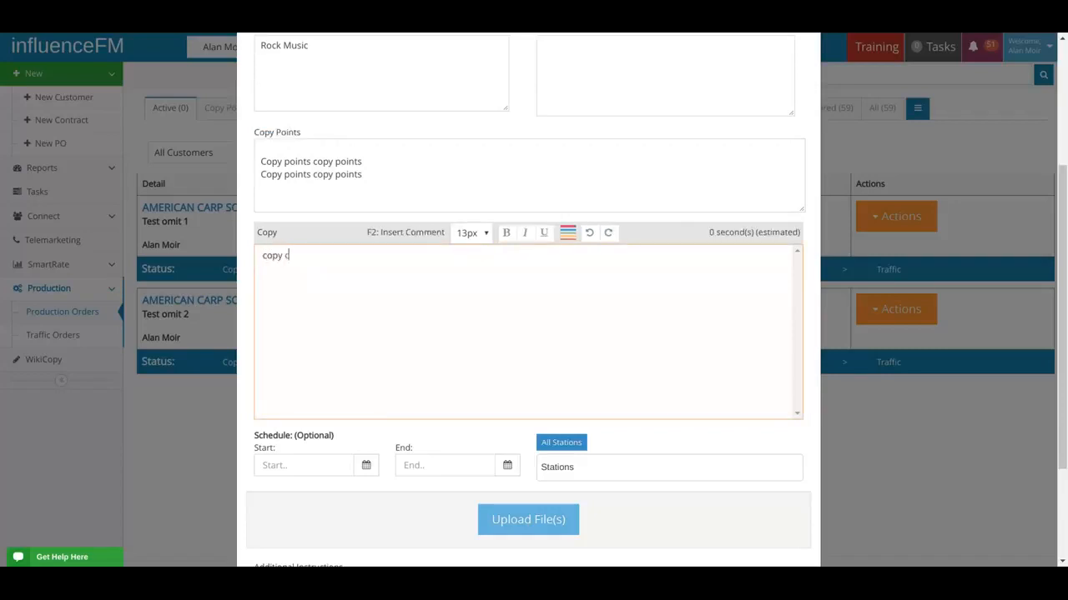
text(opy copy copy)
key(ctrl+a)
key(ctrl+v)
key(ctrl+v)
key(ctrl+v)
key(ctrl+v)
key(ctrl+v)
key(ctrl+v)
key(ctrl+v)
key(ctrl+v)
key(ctrl+v)
key(ctrl+v)
key(ctrl+v)
key(ctrl+v)
key(ctrl+v)
key(ctrl+v)
key(ctrl+v)
key(ctrl+v)
key(ctrl+v)
key(ctrl+v)
key(ctrl+v)
key(ctrl+v)
key(ctrl+v)
key(ctrl+v)
key(ctrl+v)
key(ctrl+v)
key(ctrl+v)
key(ctrl+v)
key(ctrl+v)
key(ctrl+v)
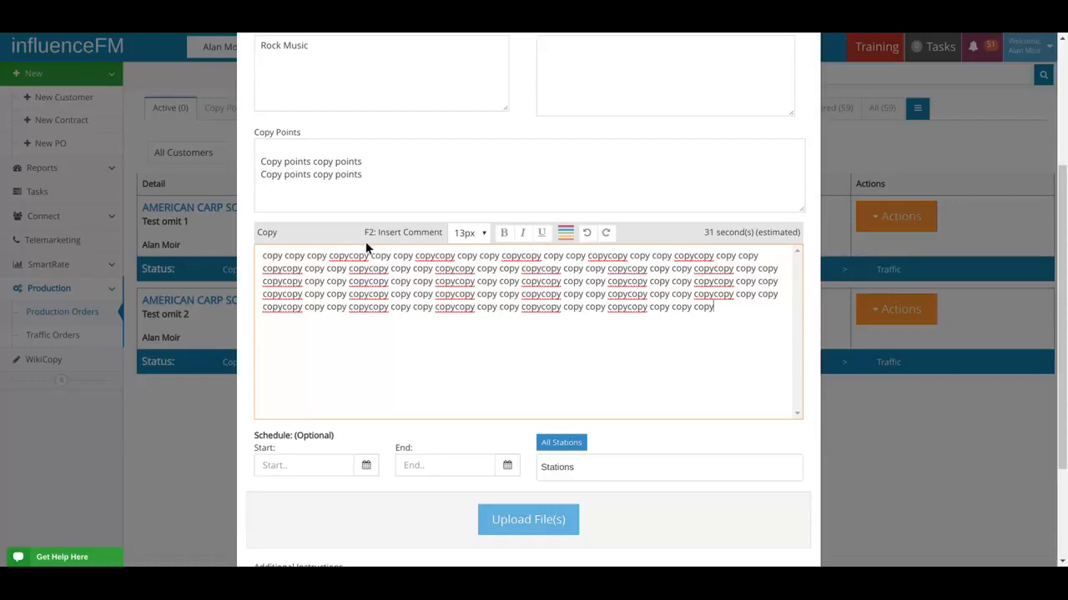
Insert a comment reading "Jingle bells and santa claus" in the second line of the Copy text
drag(362, 231, 441, 236)
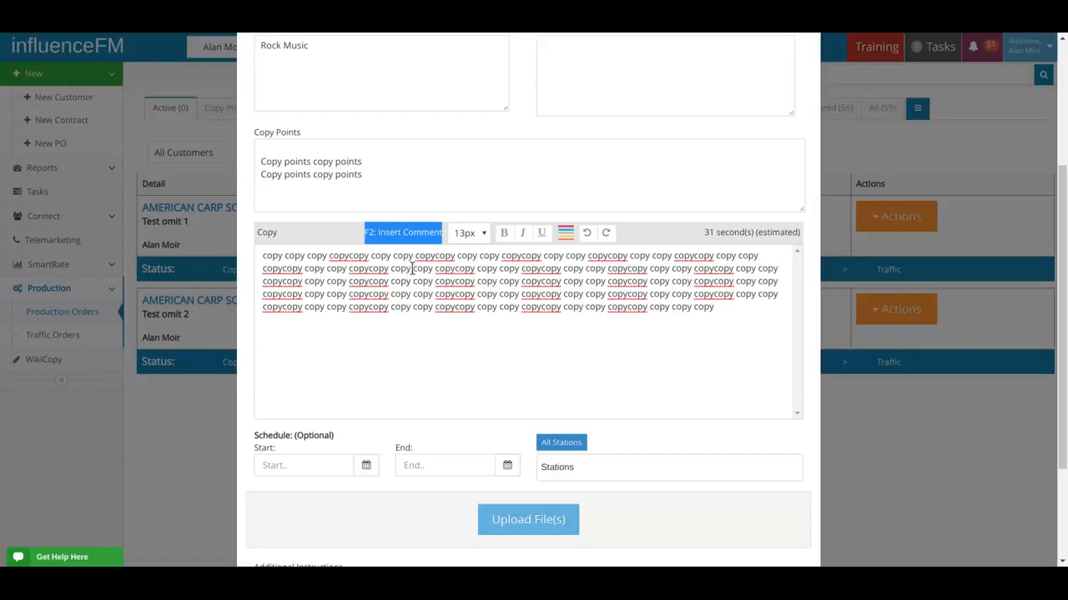
click(411, 268)
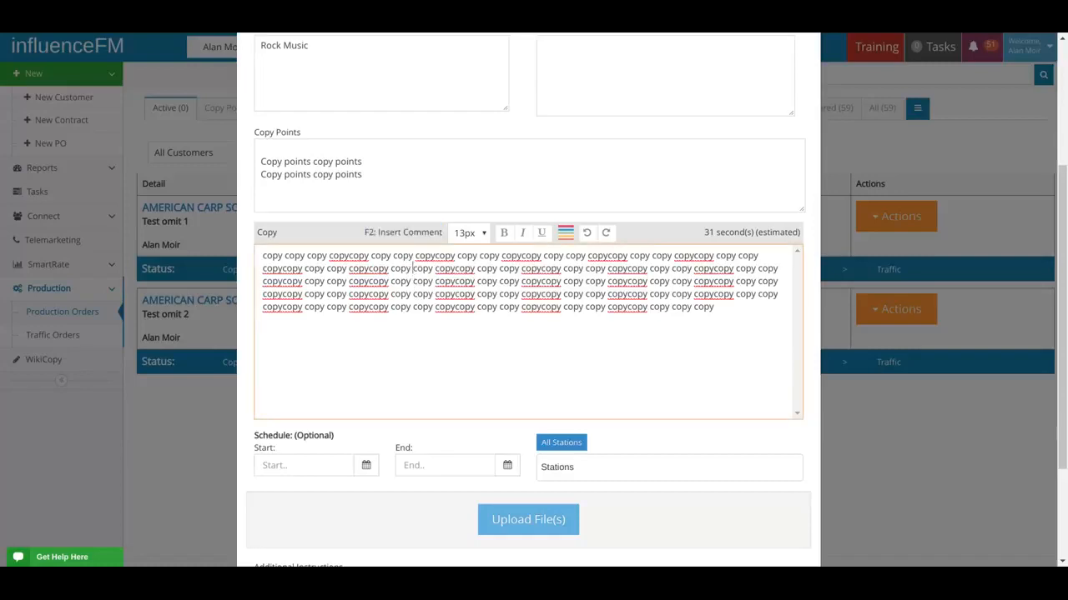
key(F2)
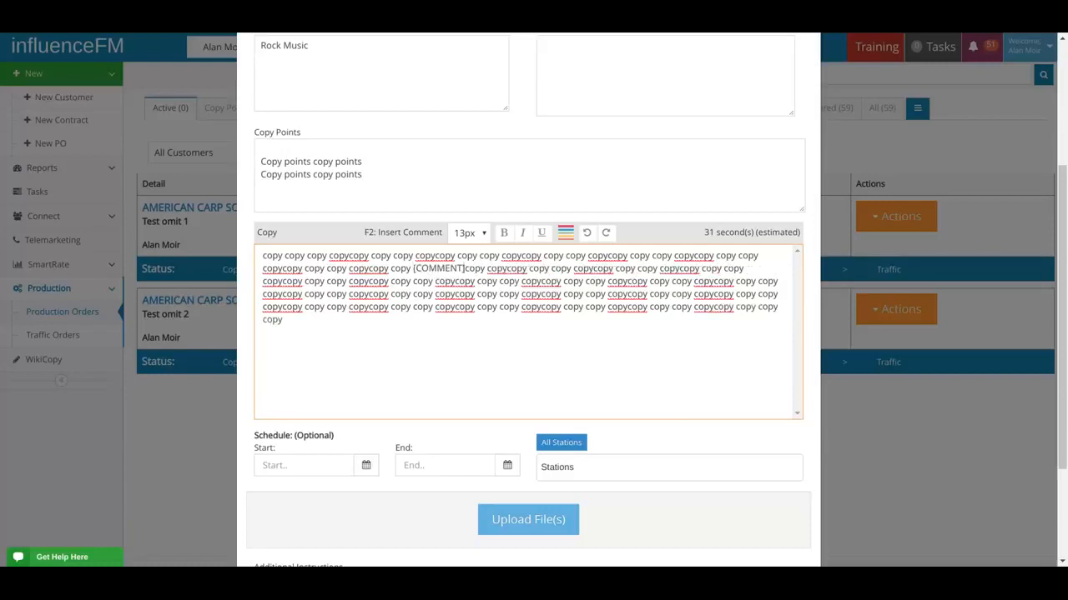
drag(415, 268, 459, 268)
key(BackSpace)
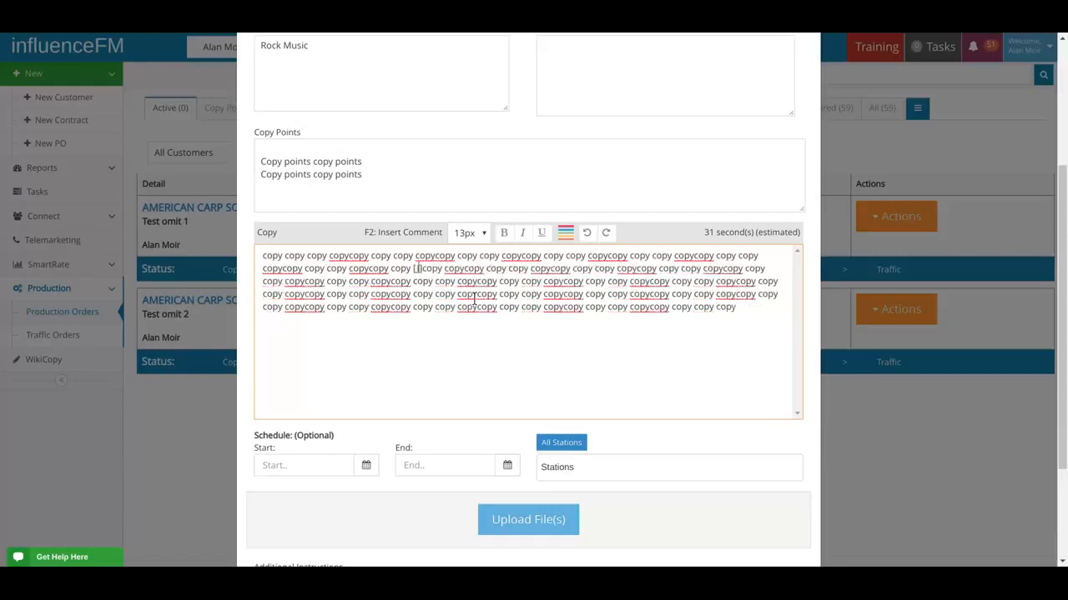
text(Jingle bel)
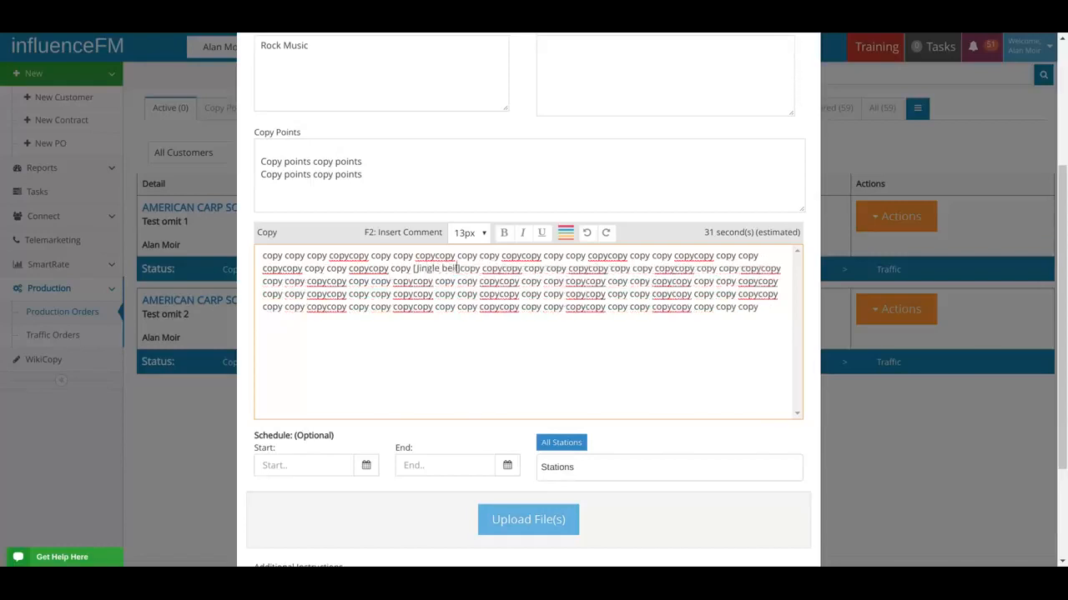
text(ls)
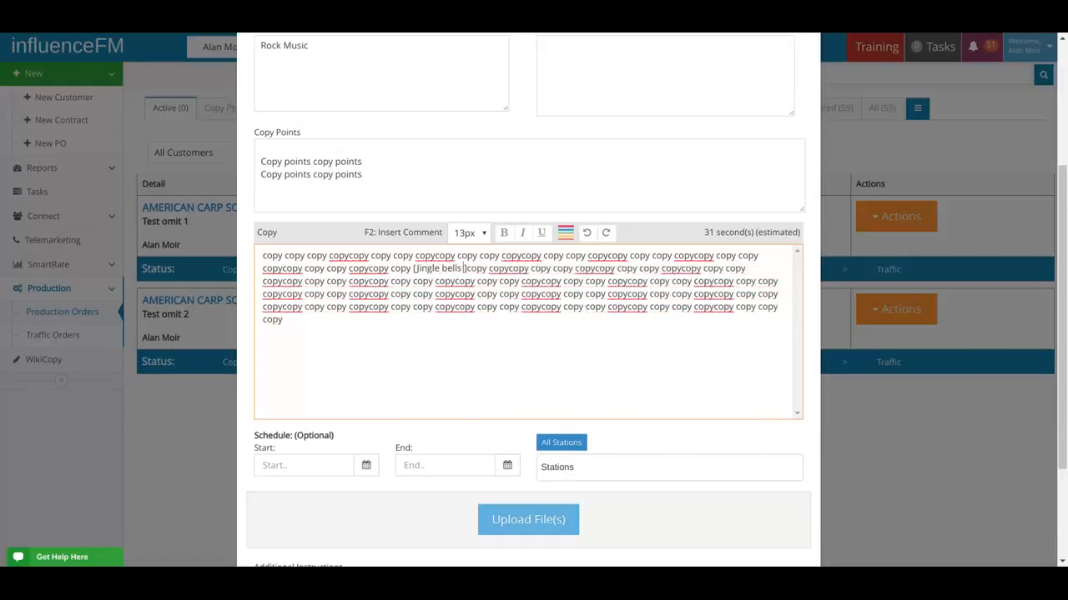
text( and sa)
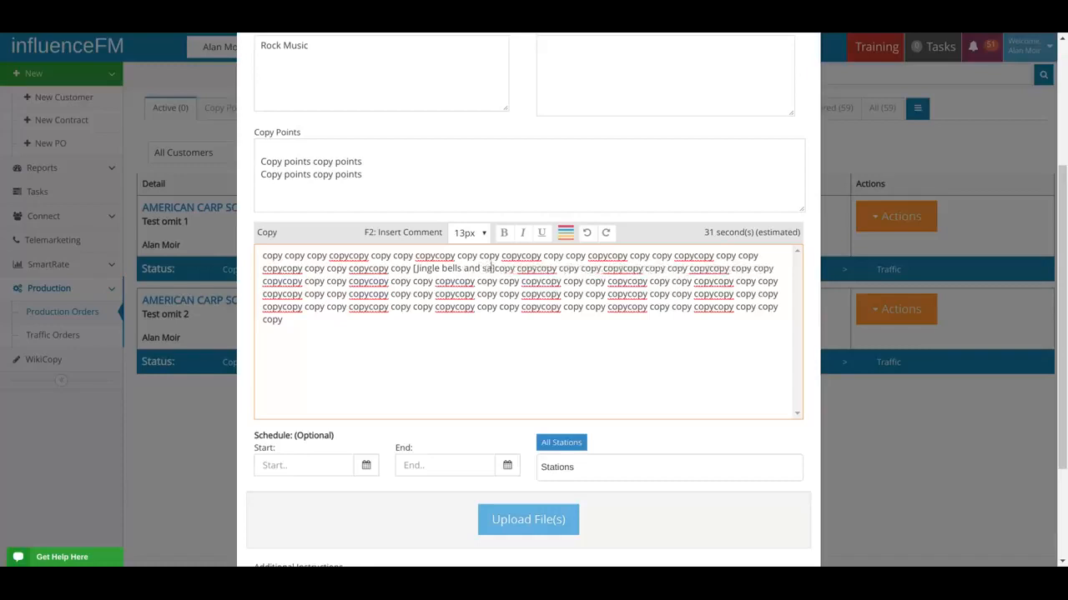
text(nta)
text(clause)
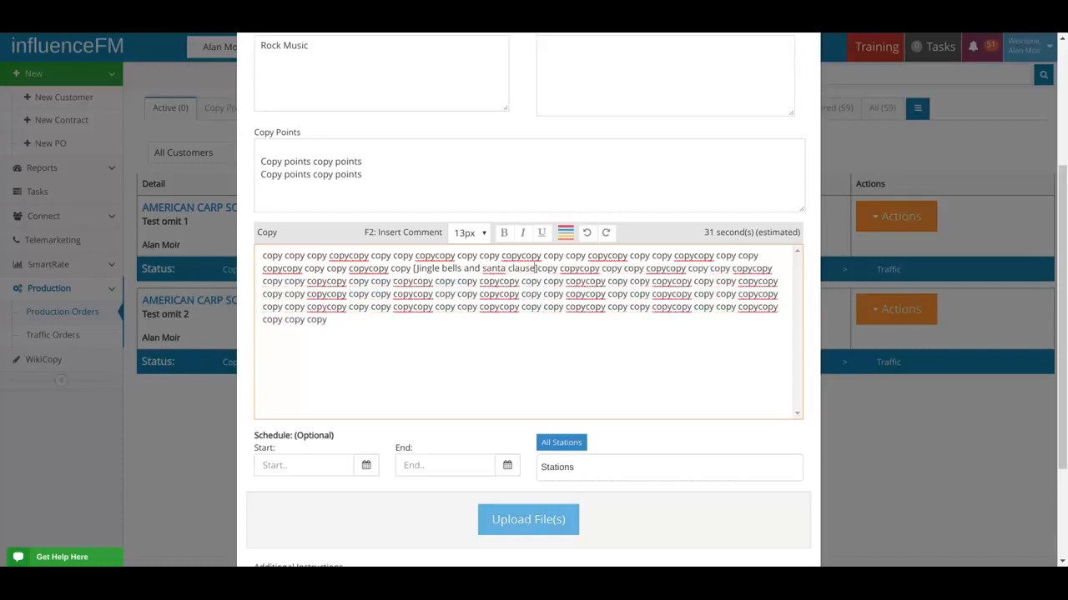
key(BackSpace)
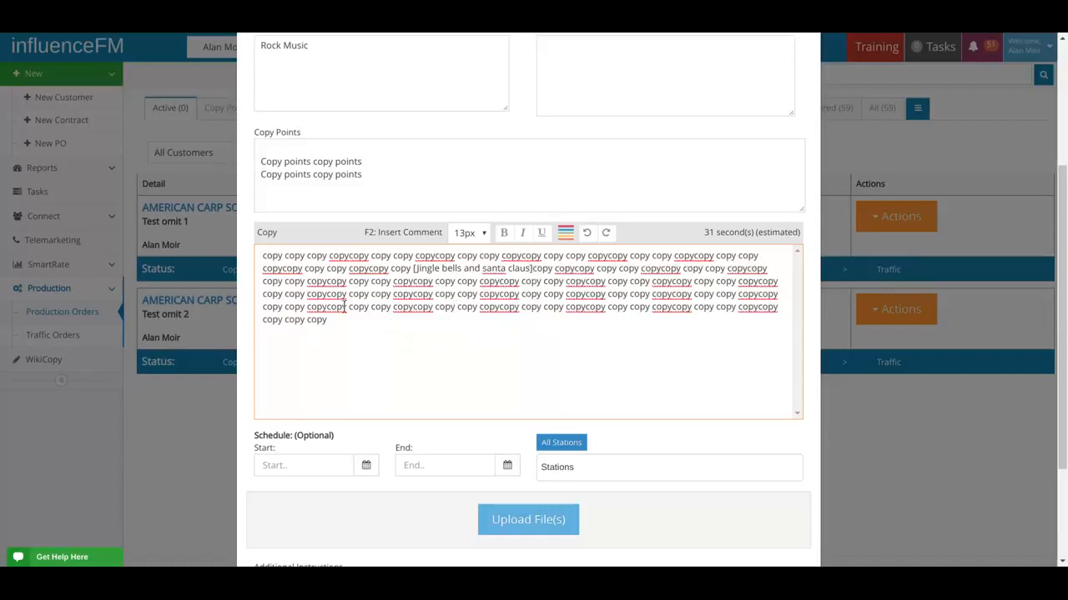
Set the optional schedule to start 01-16-2018 and end 01-31-2018
scroll(338, 303, down, 3)
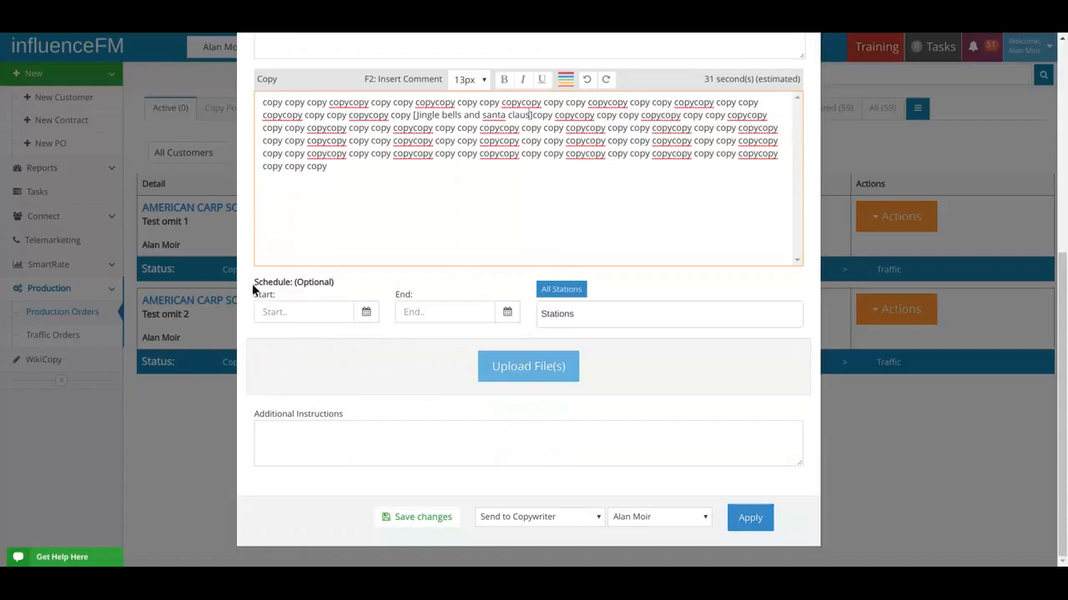
drag(254, 285, 336, 288)
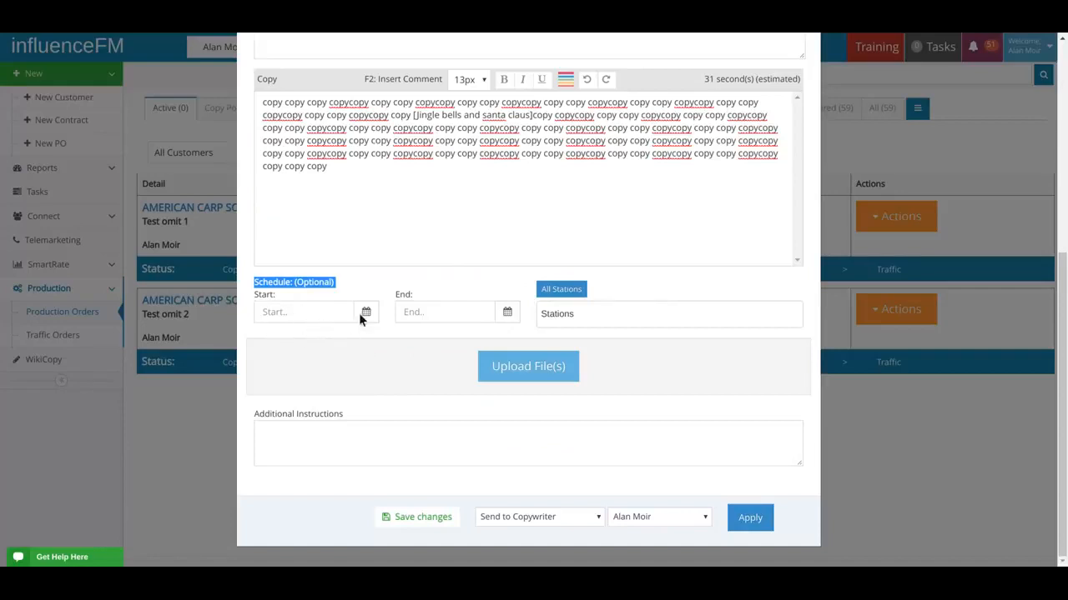
click(324, 289)
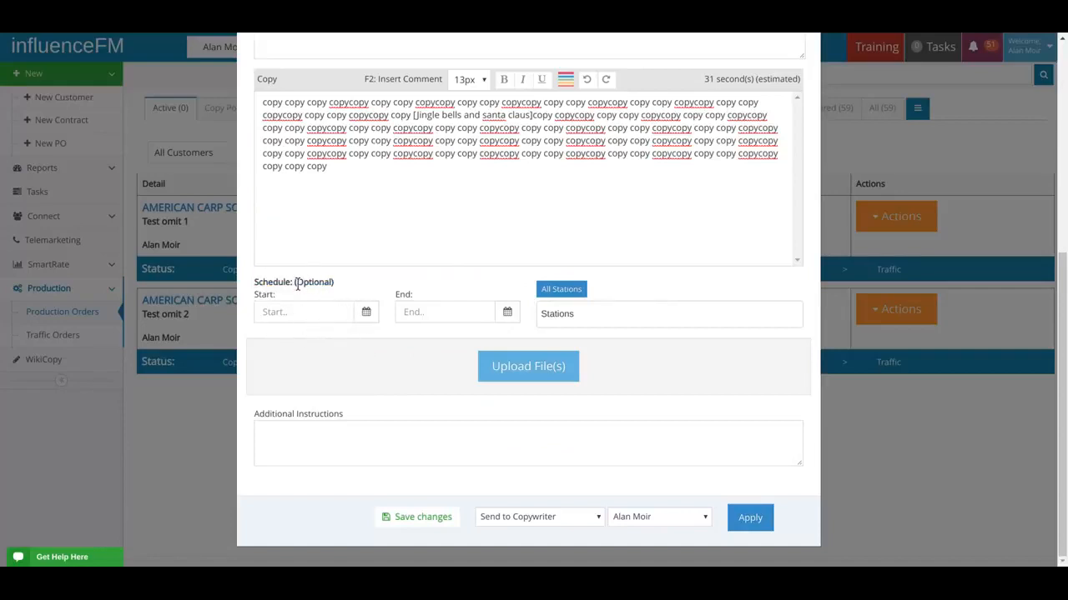
click(303, 316)
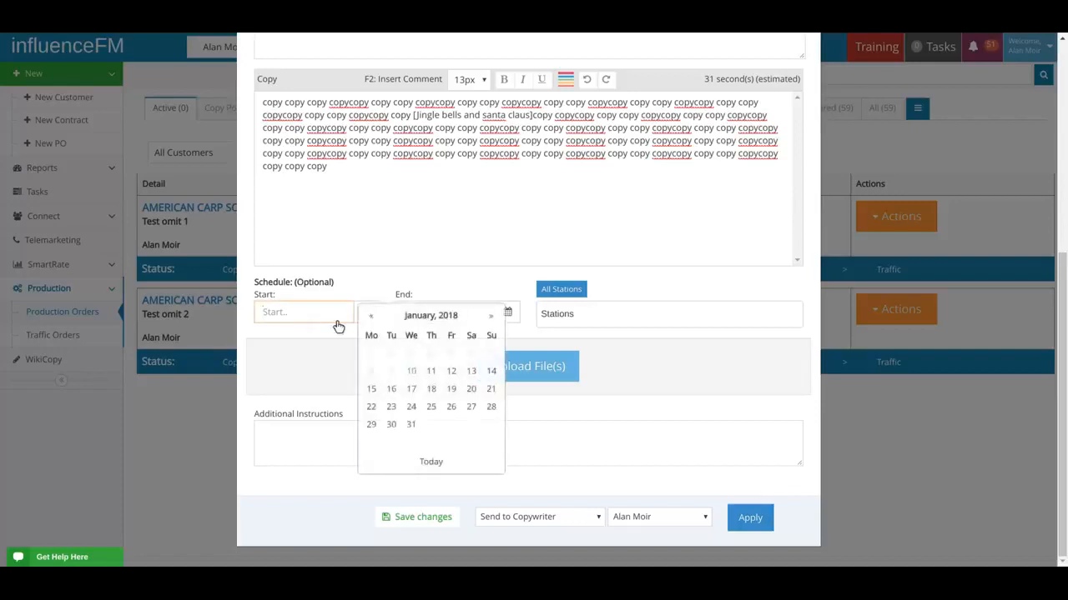
click(393, 391)
click(435, 317)
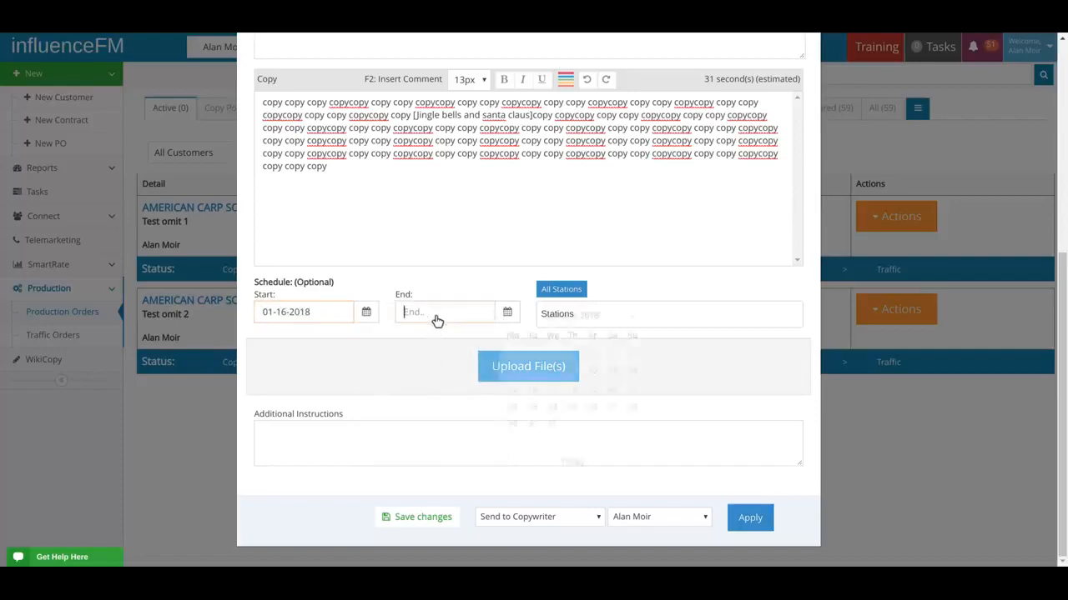
click(559, 425)
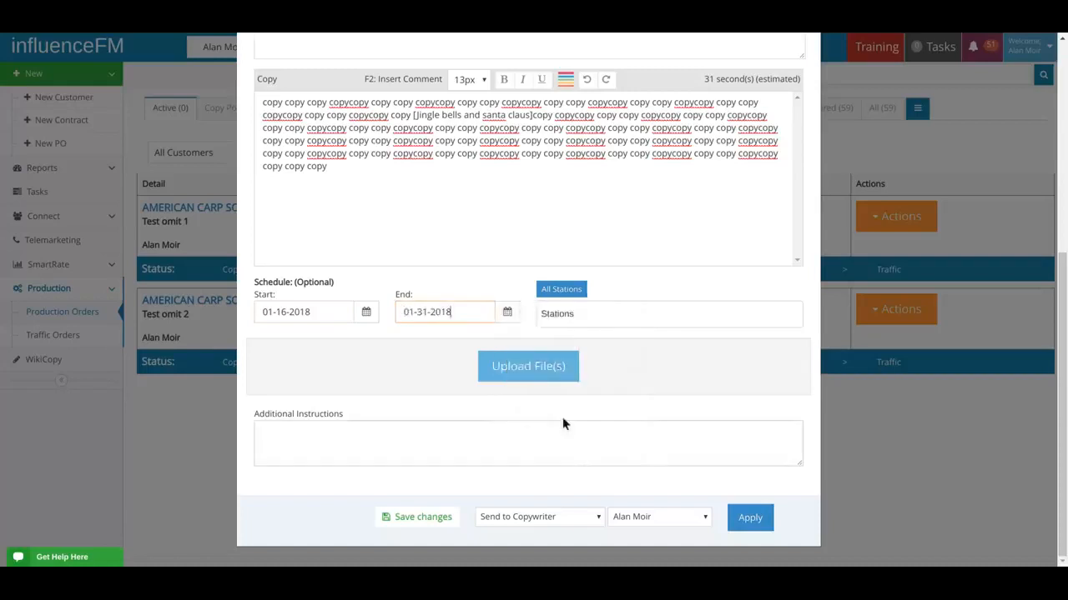
Add the stations KRCY-FM and WAKW to the production order's schedule
click(594, 313)
click(589, 349)
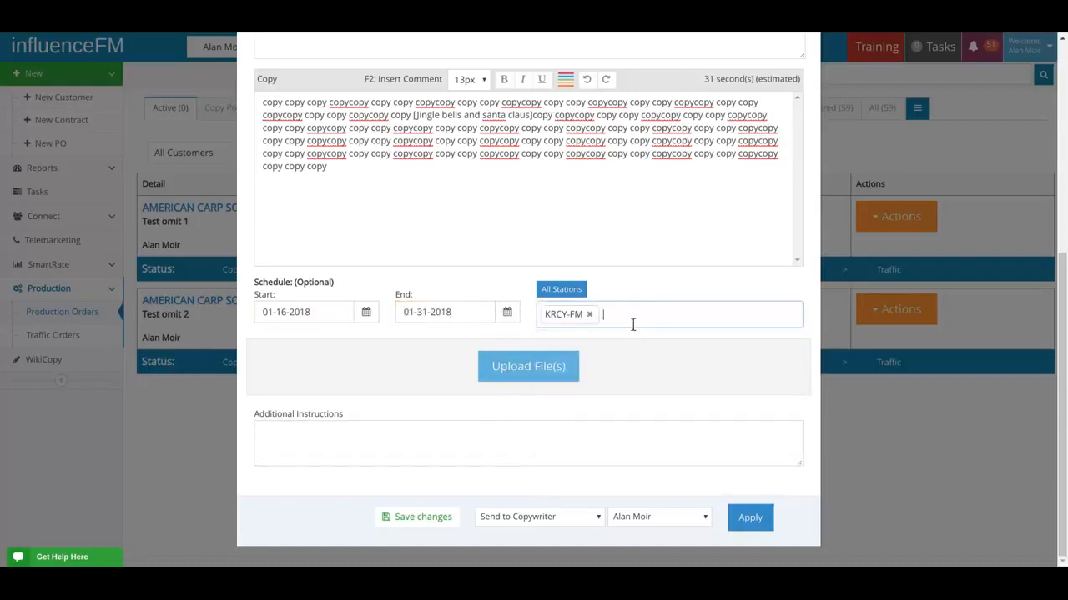
click(628, 320)
click(601, 375)
drag(256, 414, 345, 422)
click(421, 443)
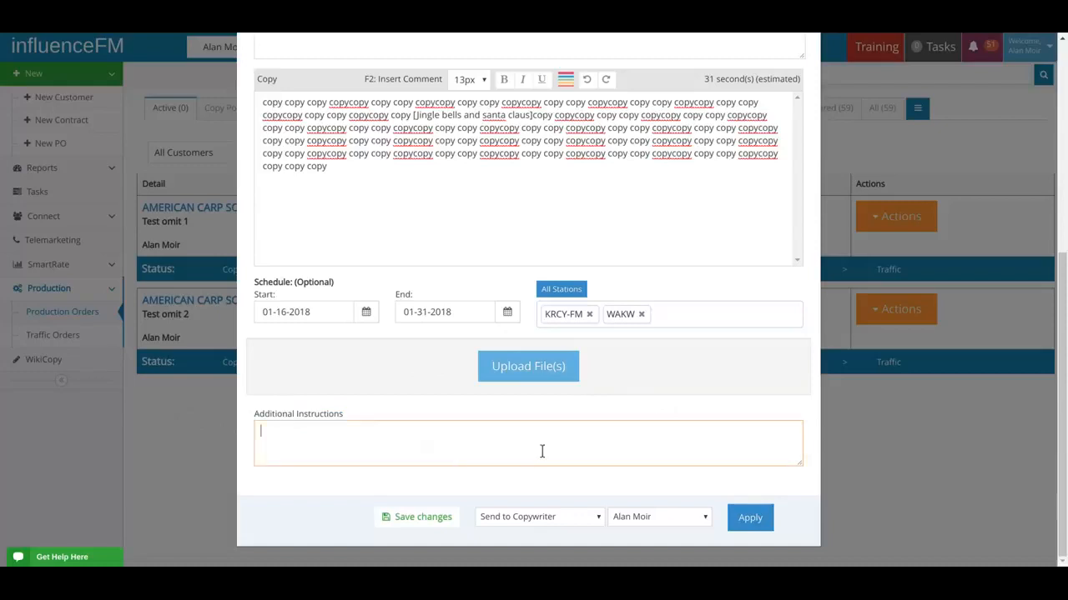
Submit the production order with Send to Copywriter and the already chosen copywriter
click(557, 515)
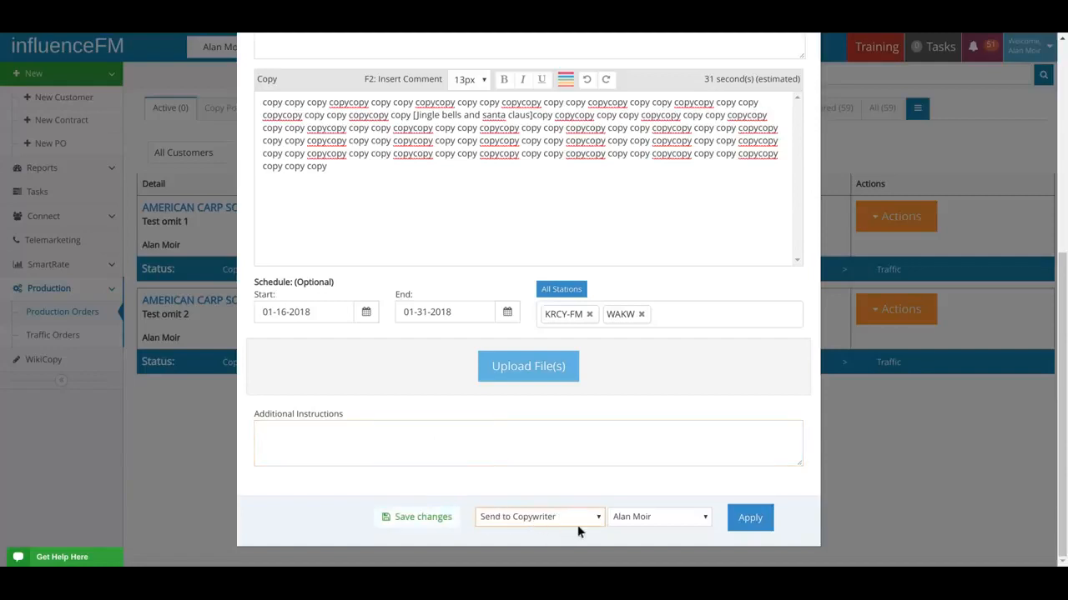
click(644, 518)
click(764, 518)
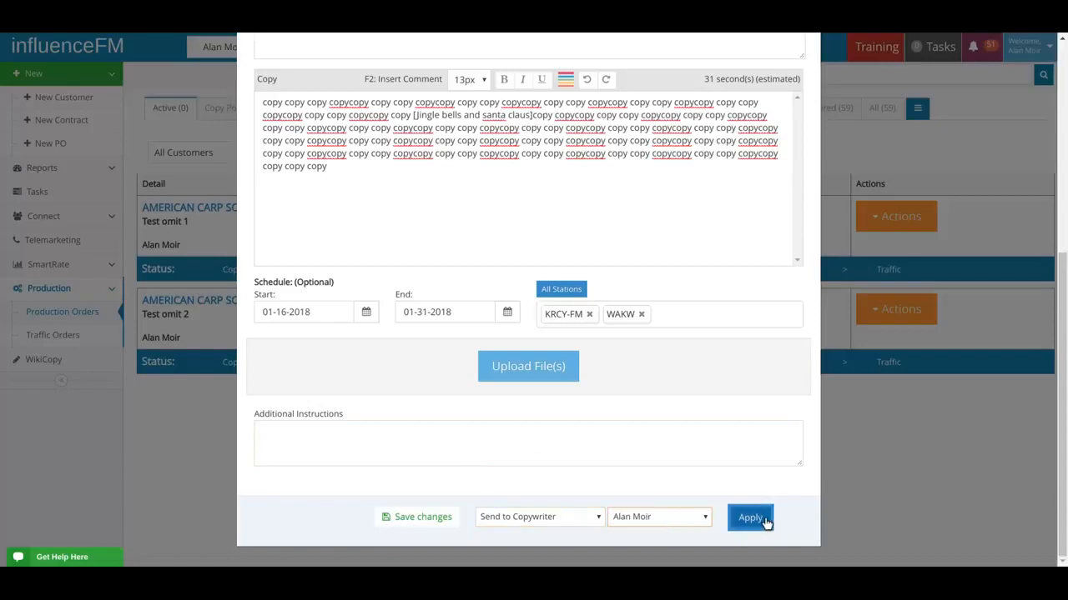
click(539, 518)
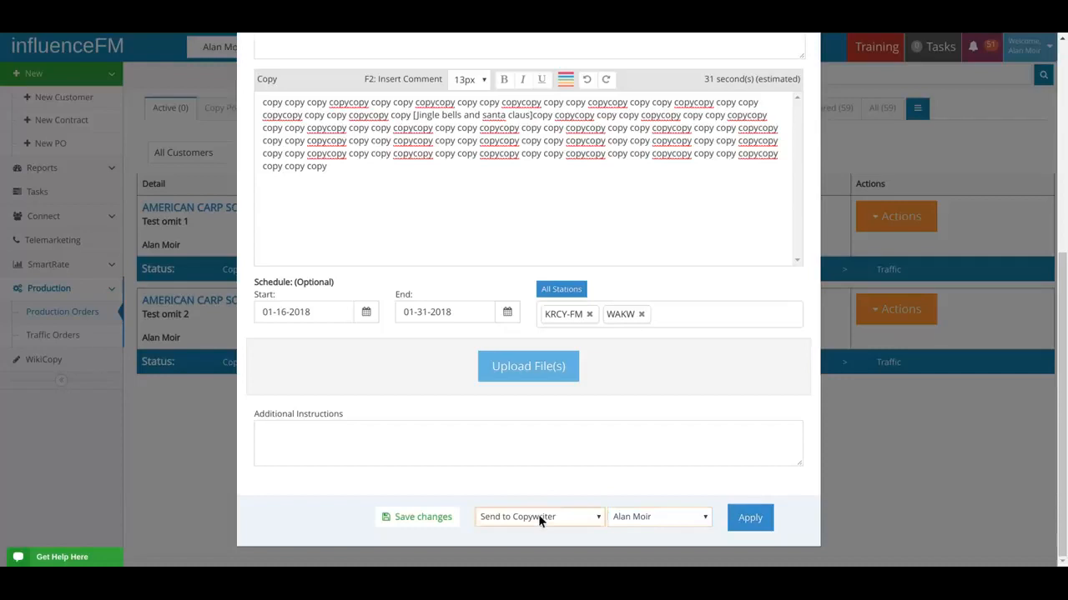
click(743, 523)
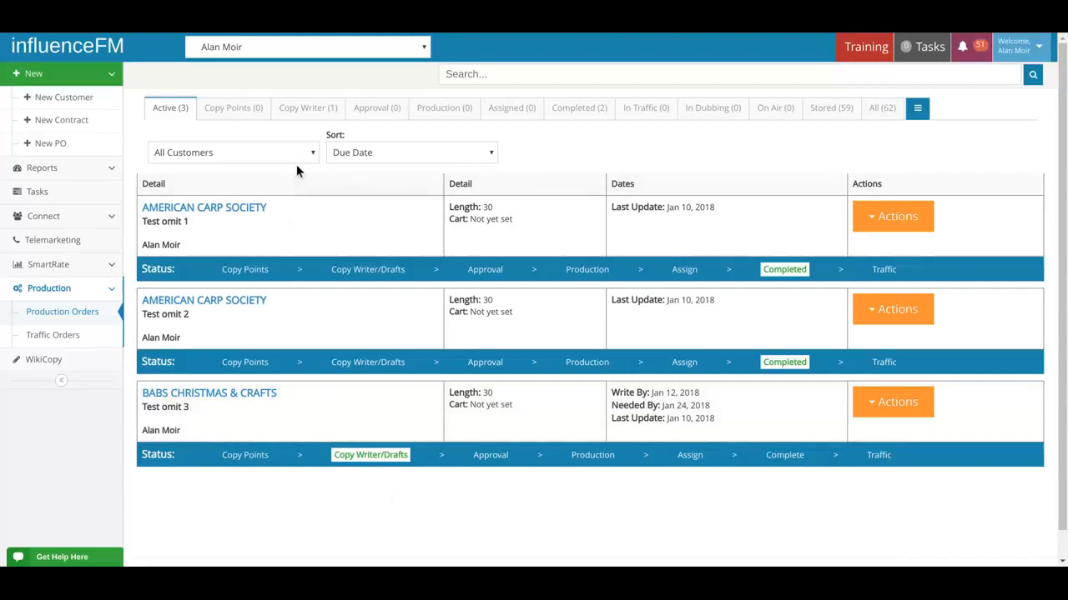
Compare the orders in the Copy Writer stage with the full list of active production orders
click(309, 109)
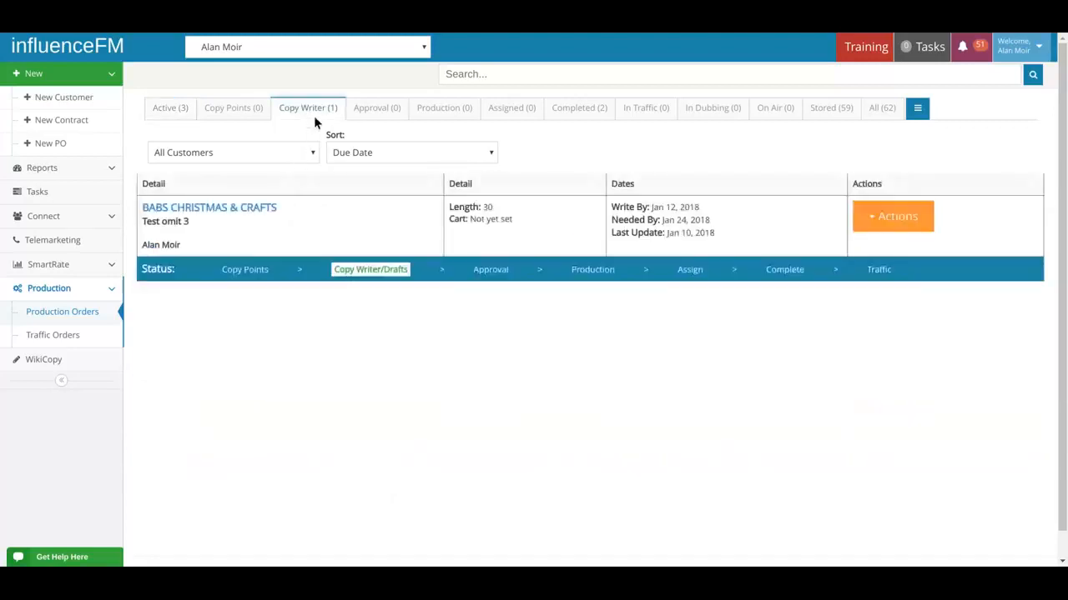
click(178, 115)
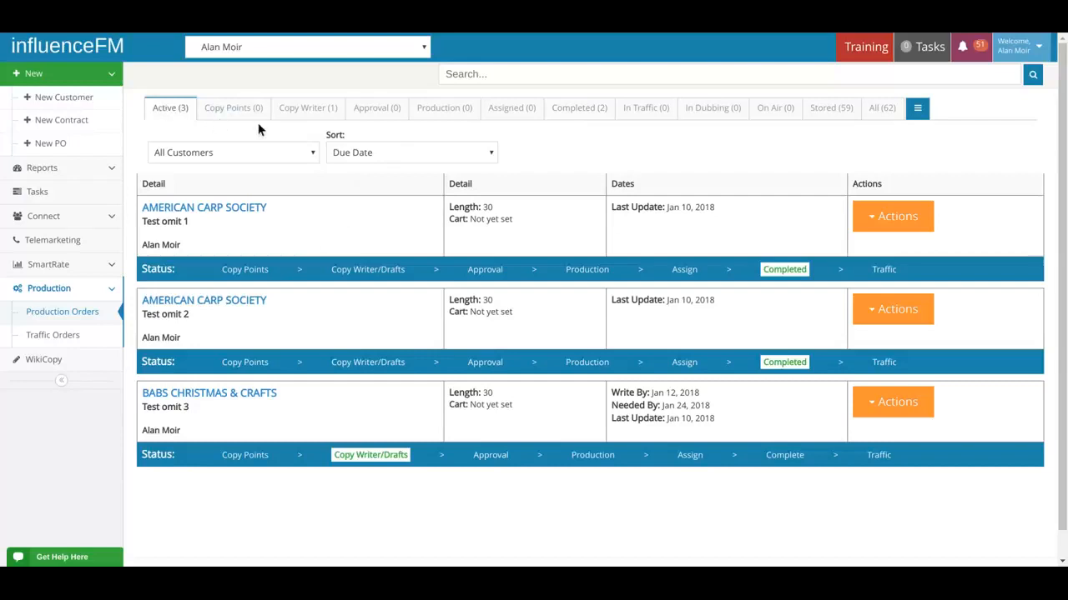
click(314, 113)
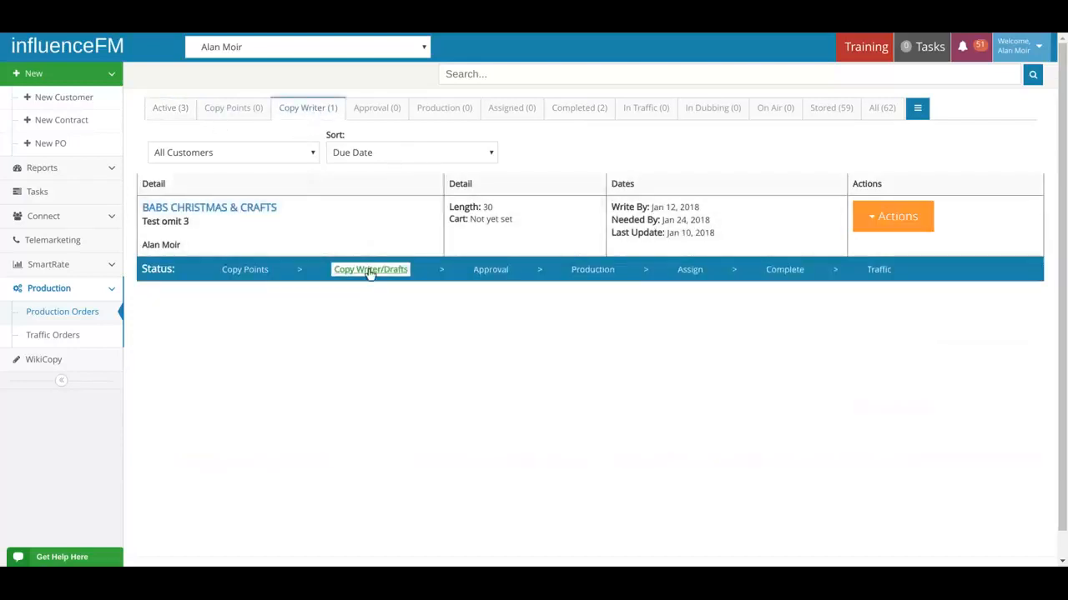
click(175, 114)
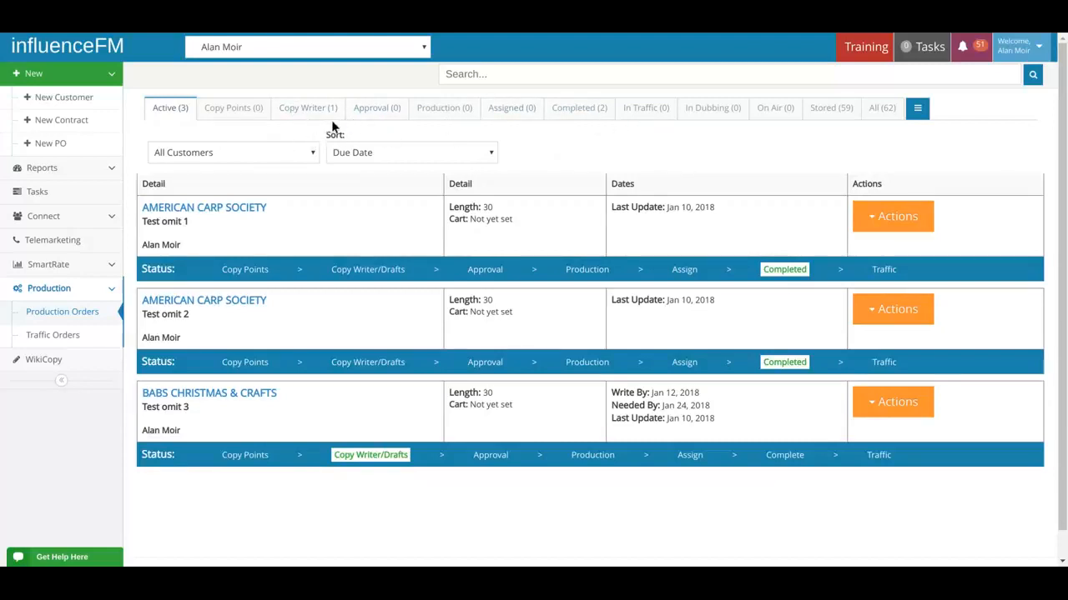
click(283, 153)
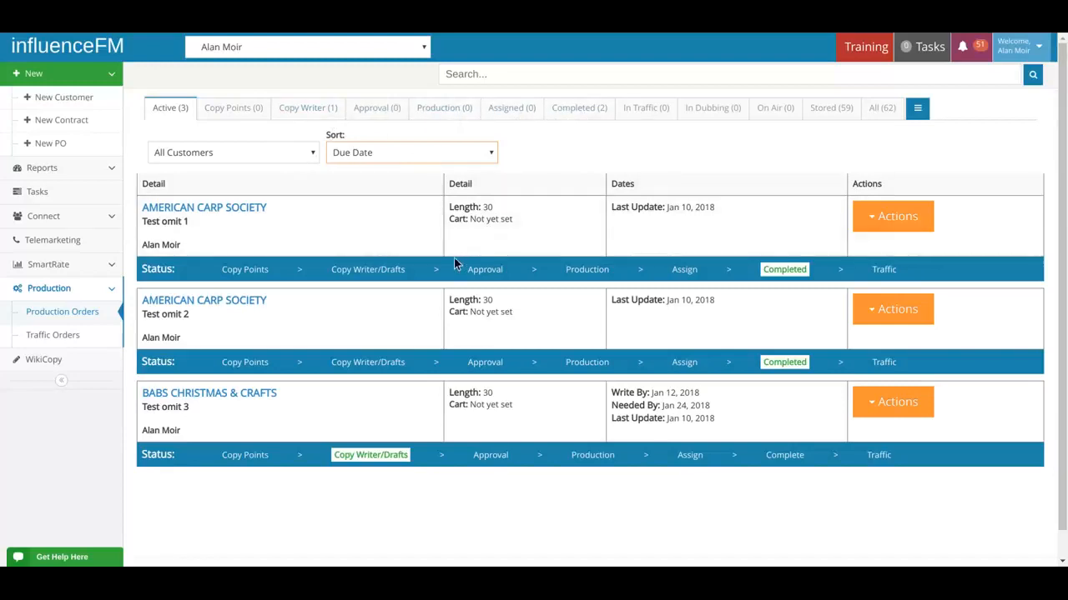
Open the Test omit 3 order of BABS CHRISTMAS & CRAFTS from its Approval stage and clear its Copy text
scroll(531, 472, down, 1)
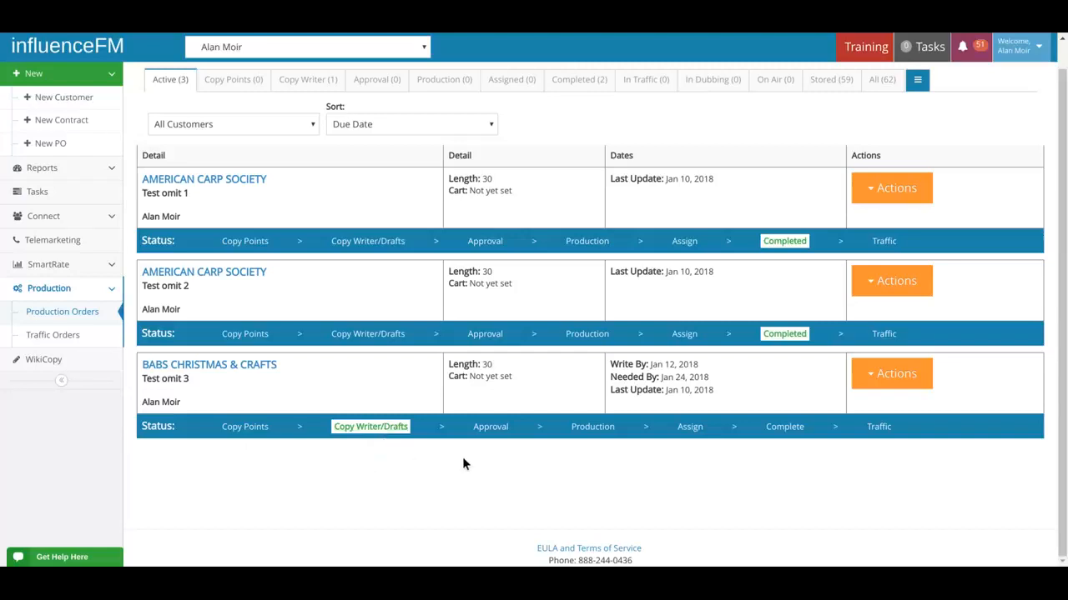
click(496, 428)
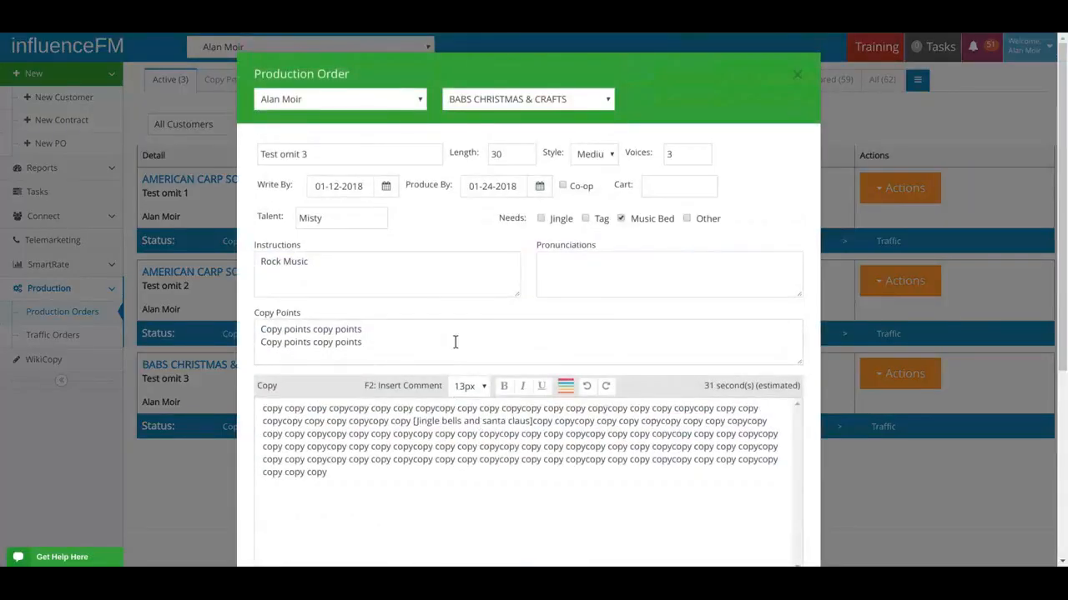
scroll(371, 405, down, 1)
drag(371, 405, 264, 334)
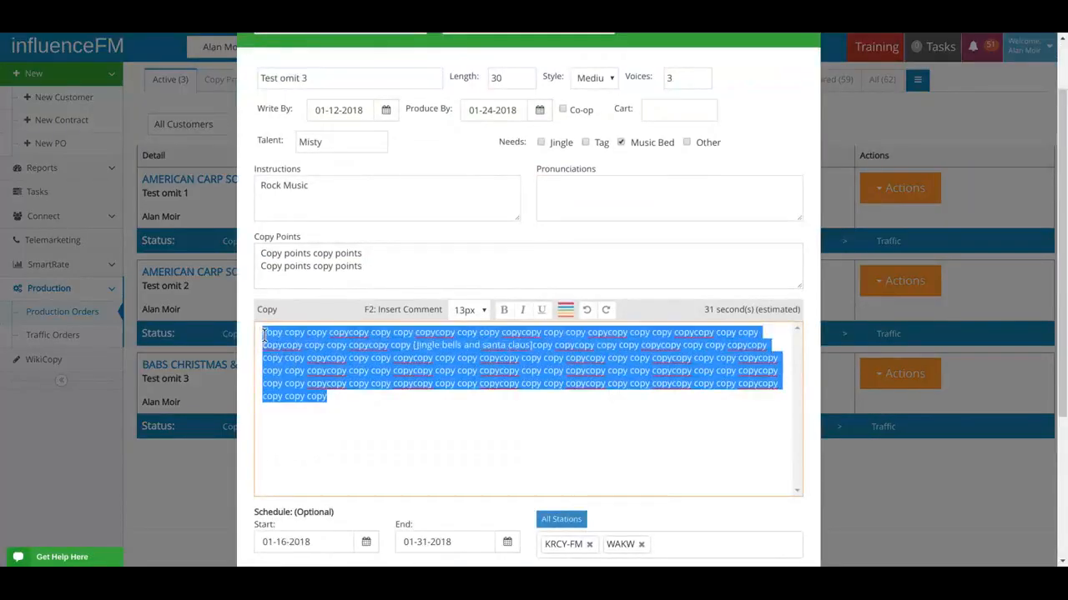
key(BackSpace)
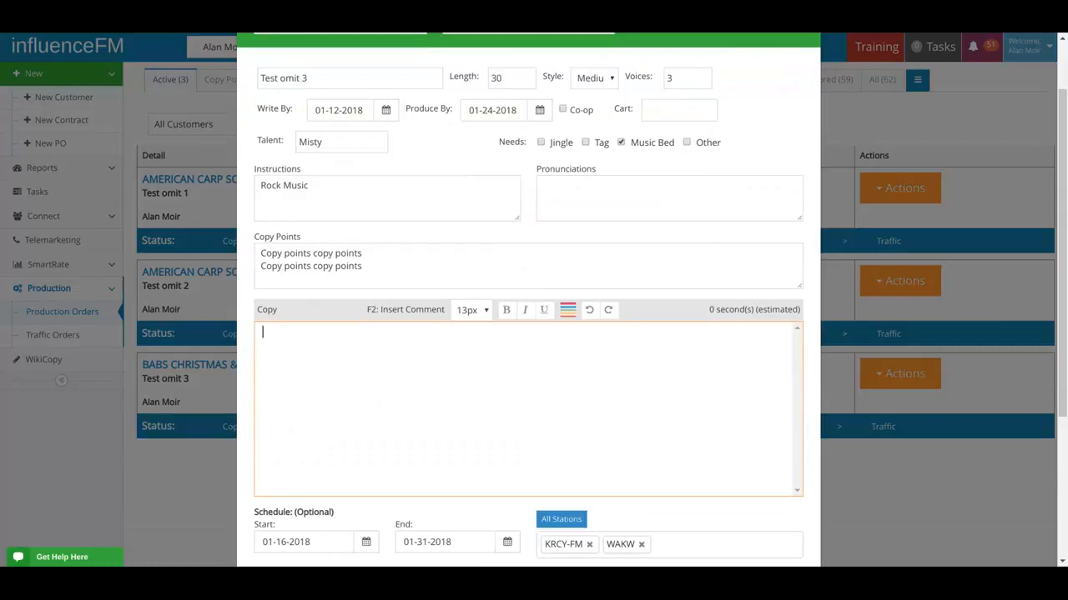
Fill the empty Copy editor with about four lines of repeated "copy copy copy copy" text
drag(367, 272, 260, 250)
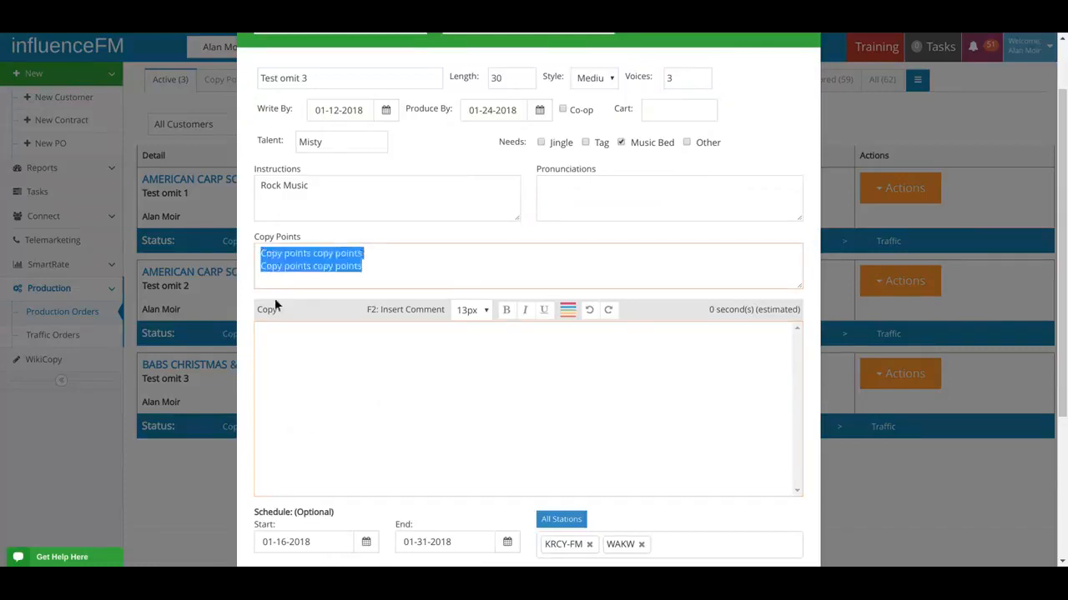
click(318, 387)
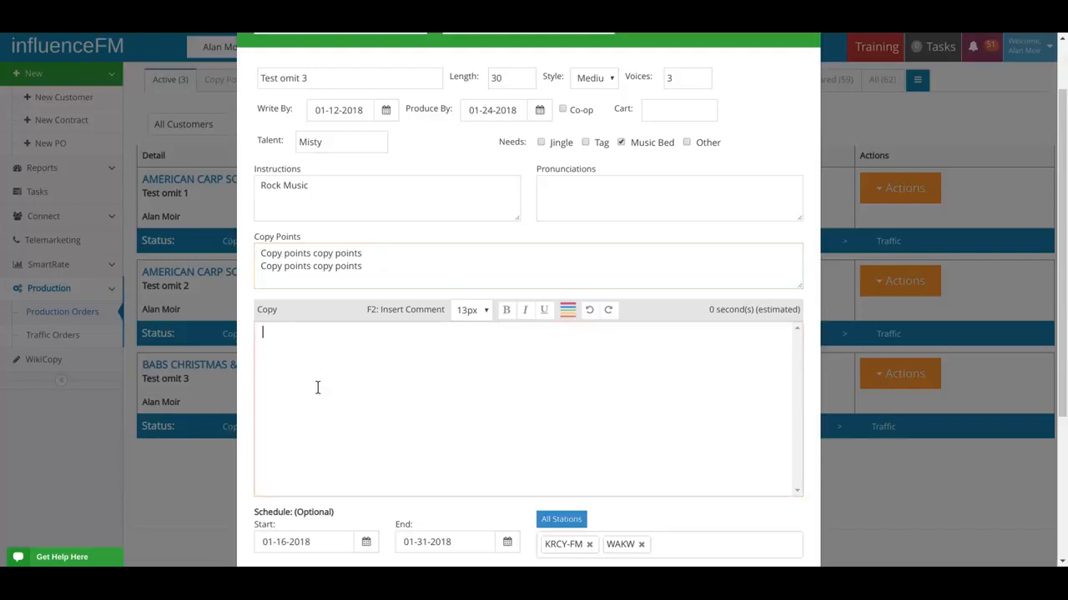
text(copy copy copy copycopy copy copy copycopy copy copy copycopy copy copy copycopy copy copy copycopy copy copy copycopy copy copy copy)
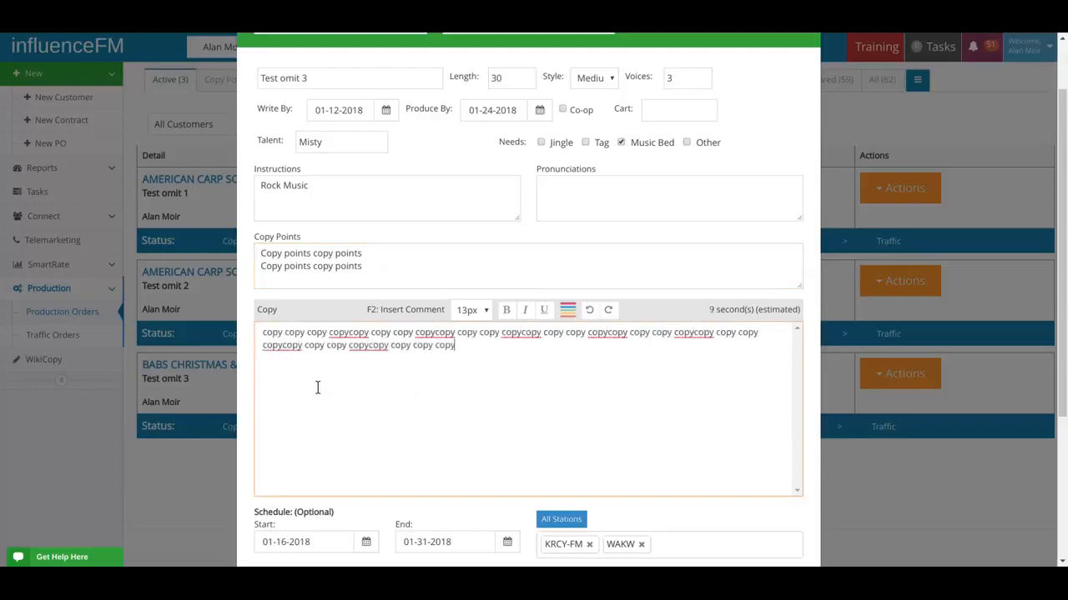
text(copy copy copy copycopy copy copy copycopy copy copy copycopy copy copy copycopy copy copy copycopy copy copy copycopy copy copy copycopy copy copy copycopy copy copy copycopy copy copy copycopy copy copy copy)
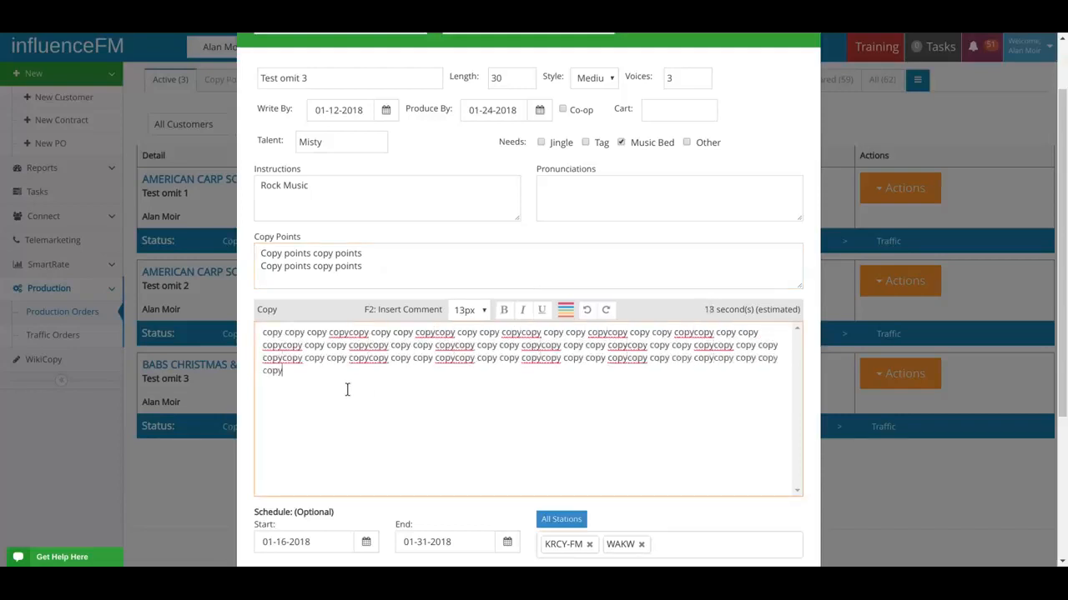
text(copy copy copy copycopy copy copy copycopy copy copy copycopy copy copy copy)
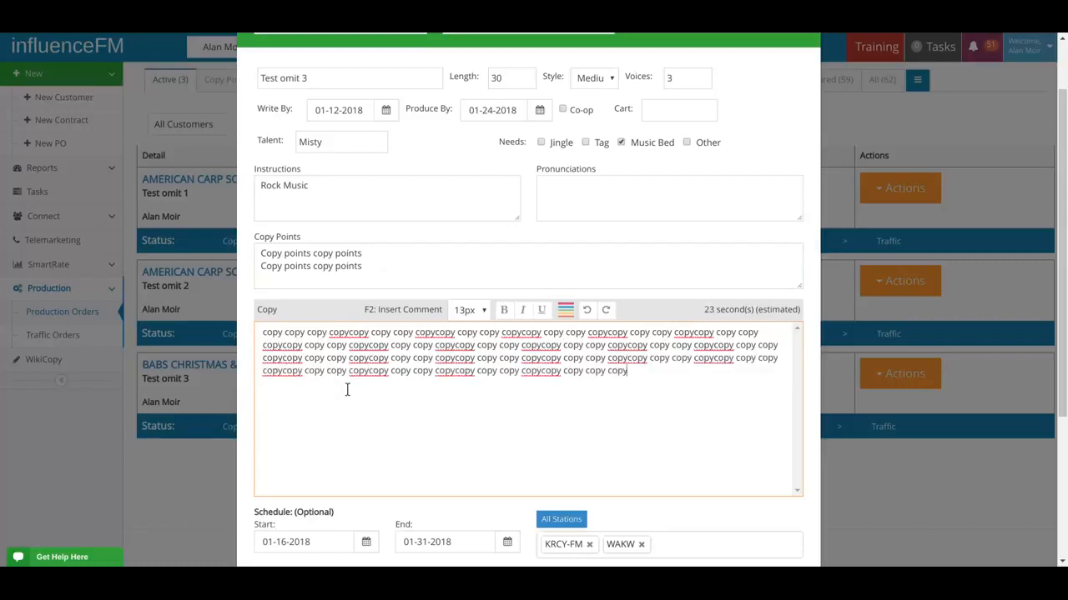
Extend the copy with more repeated "copy copy copy copy" text and submit the order with Get Customer/Rep Approval
text(copy copy copy copycopy copy copy copycopy copy copy copycopy copy copy copycopy copy copy copycopy copy copy copy)
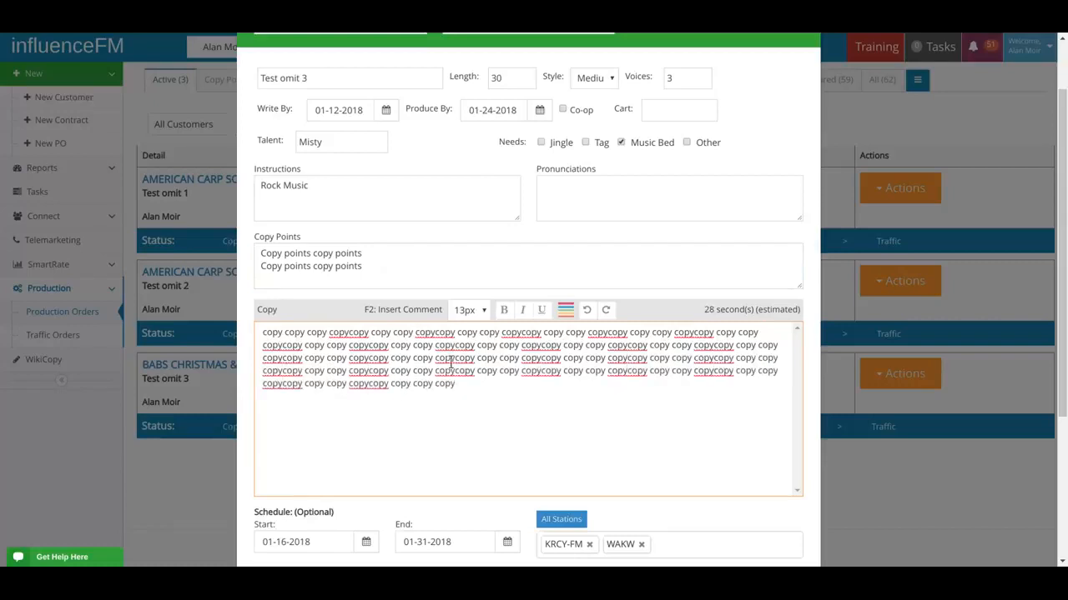
scroll(462, 350, down, 3)
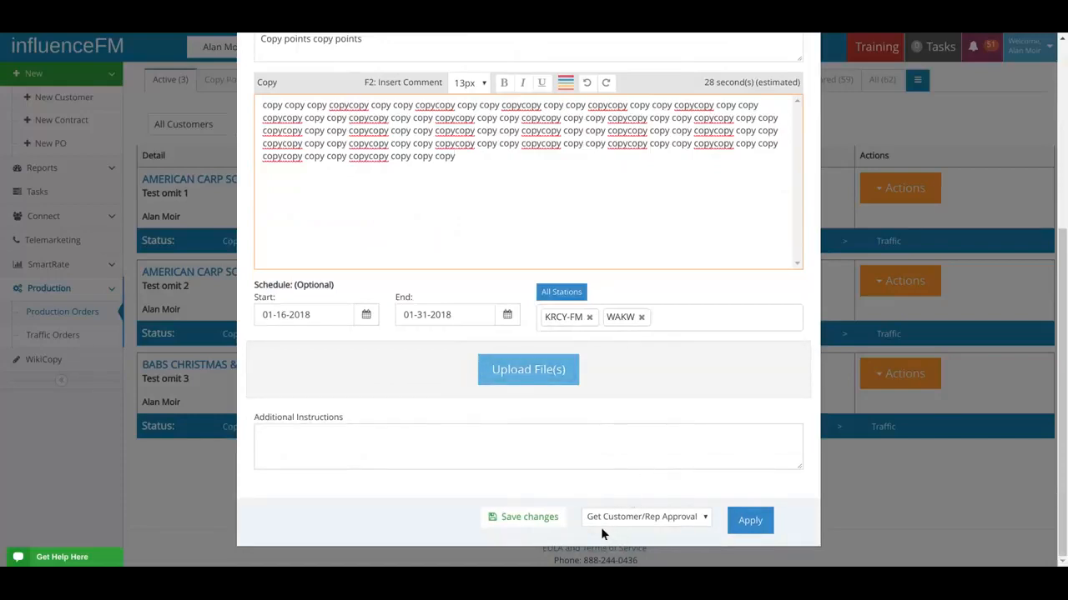
click(652, 519)
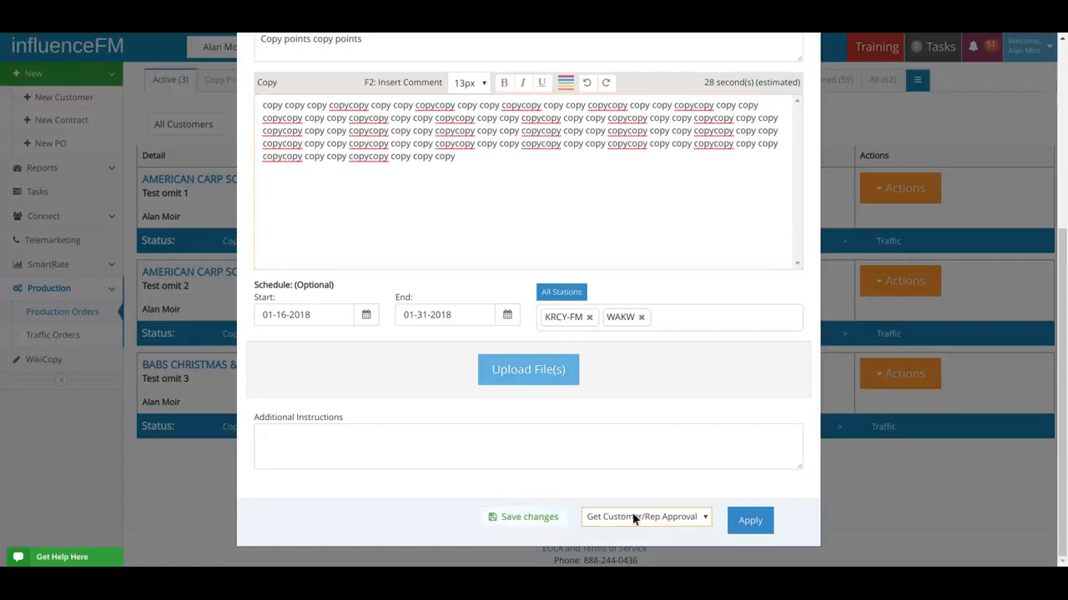
click(750, 523)
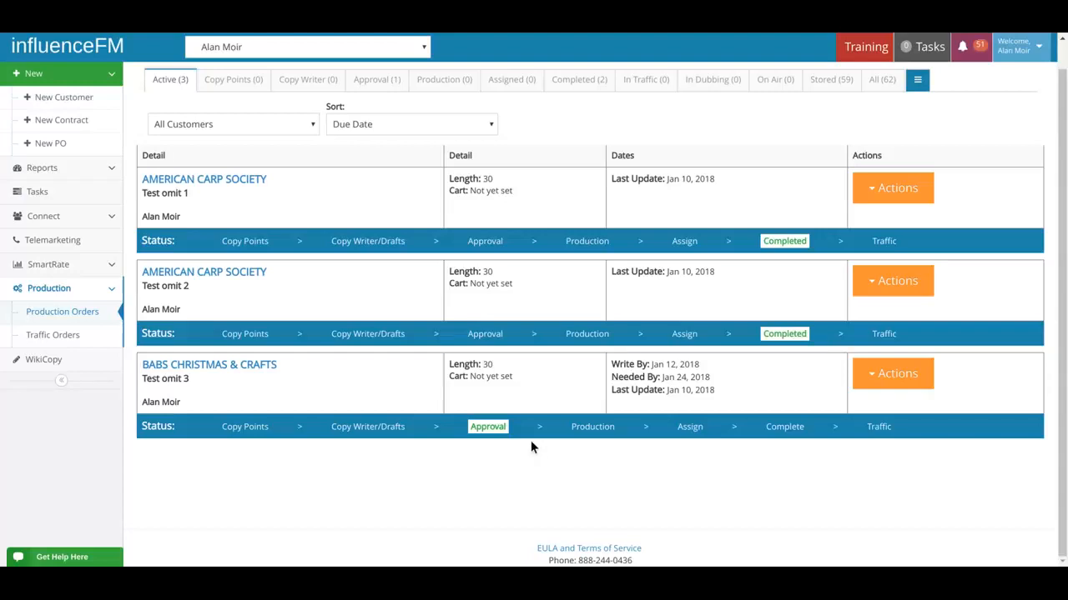
Review the Test omit 3 order's Production stage form with its Send to be Produced option, and close it without submitting
click(592, 427)
scroll(533, 376, down, 3)
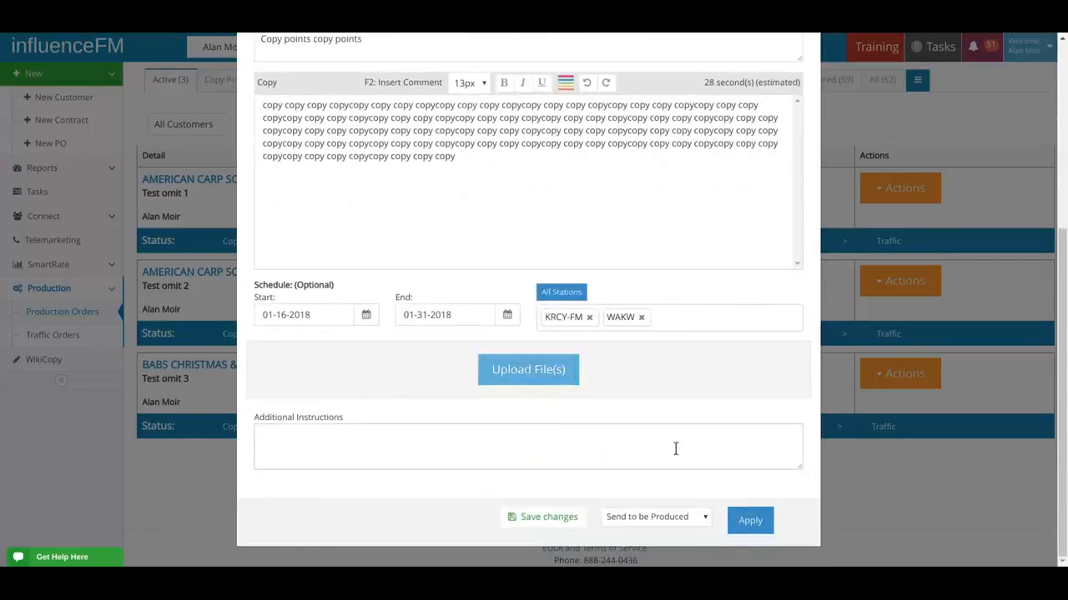
click(751, 523)
scroll(692, 472, up, 3)
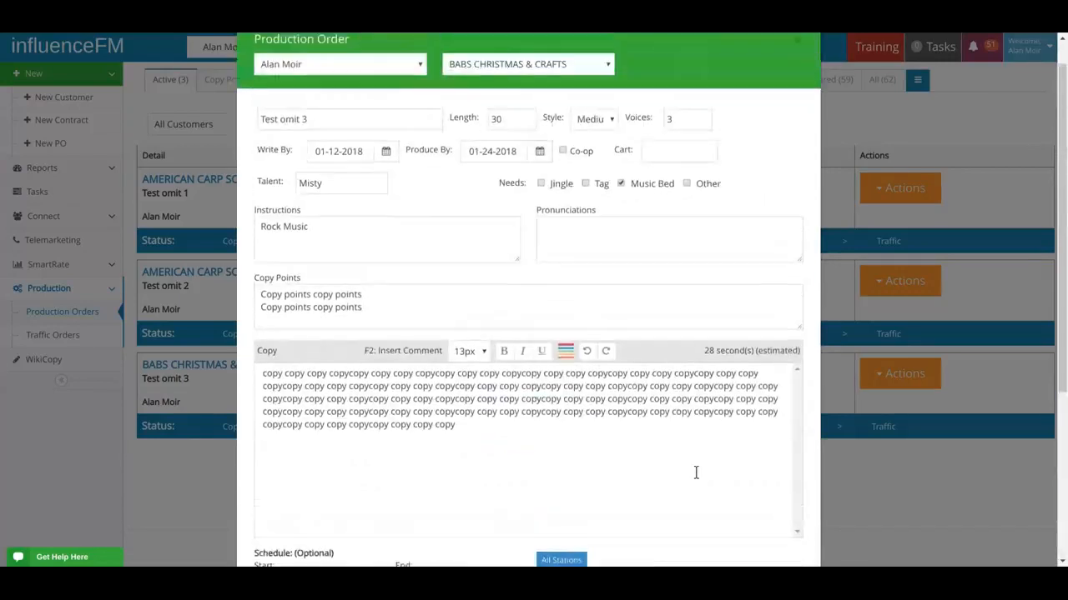
click(798, 76)
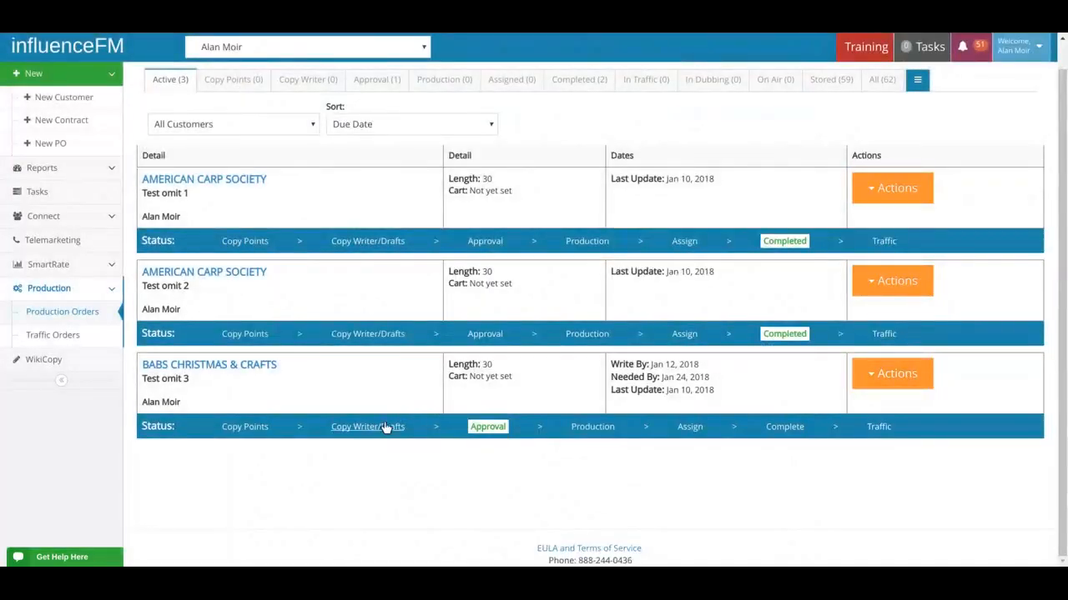
Start a problem report on the Test omit 3 order with Script needs changes and the description "ryh eyh ey h56"
click(899, 375)
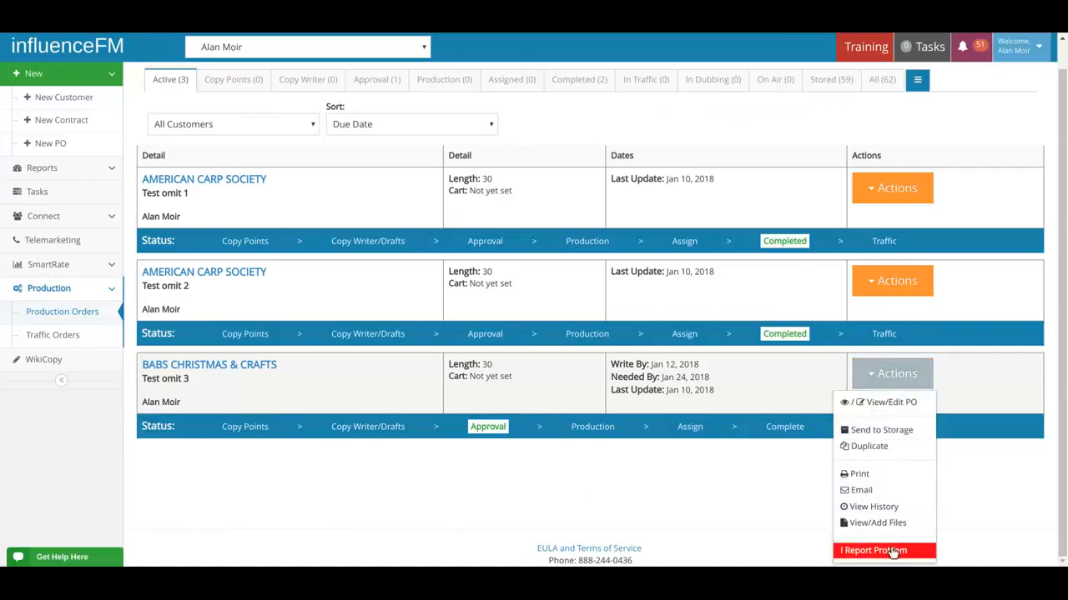
click(478, 457)
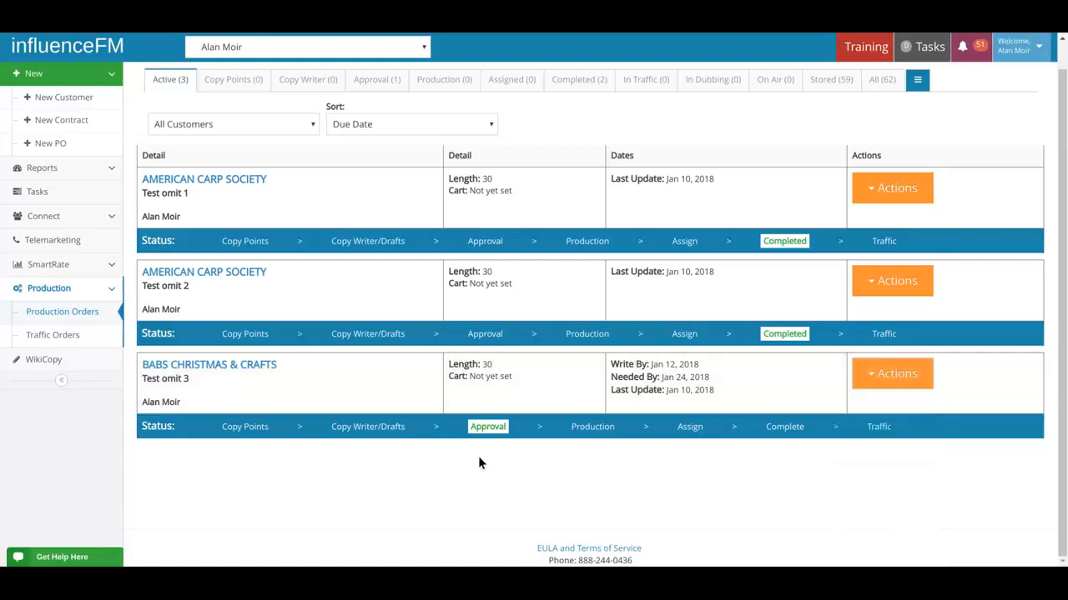
click(894, 377)
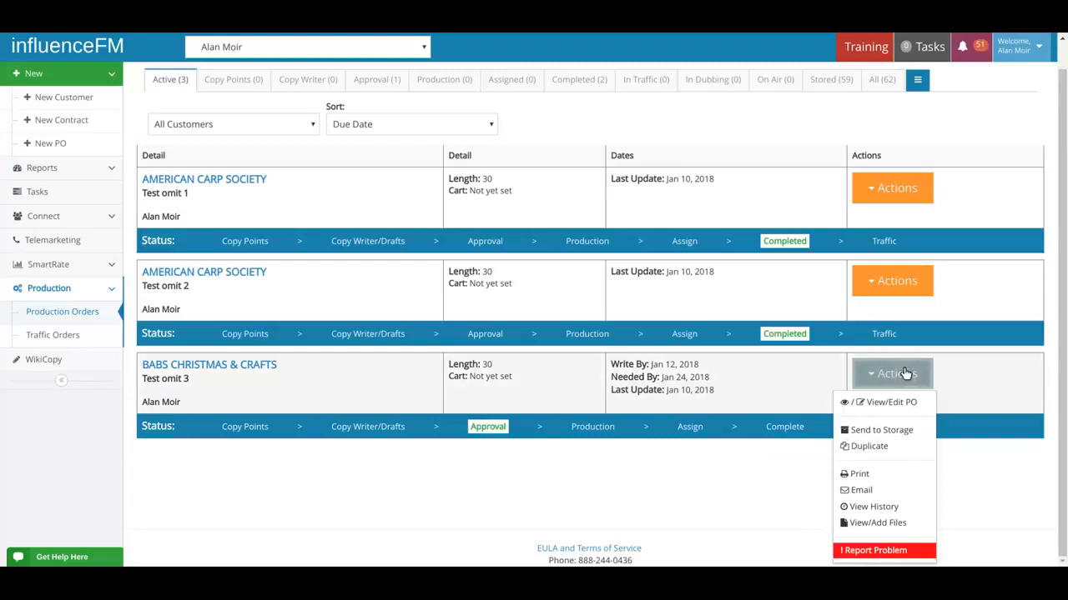
click(889, 551)
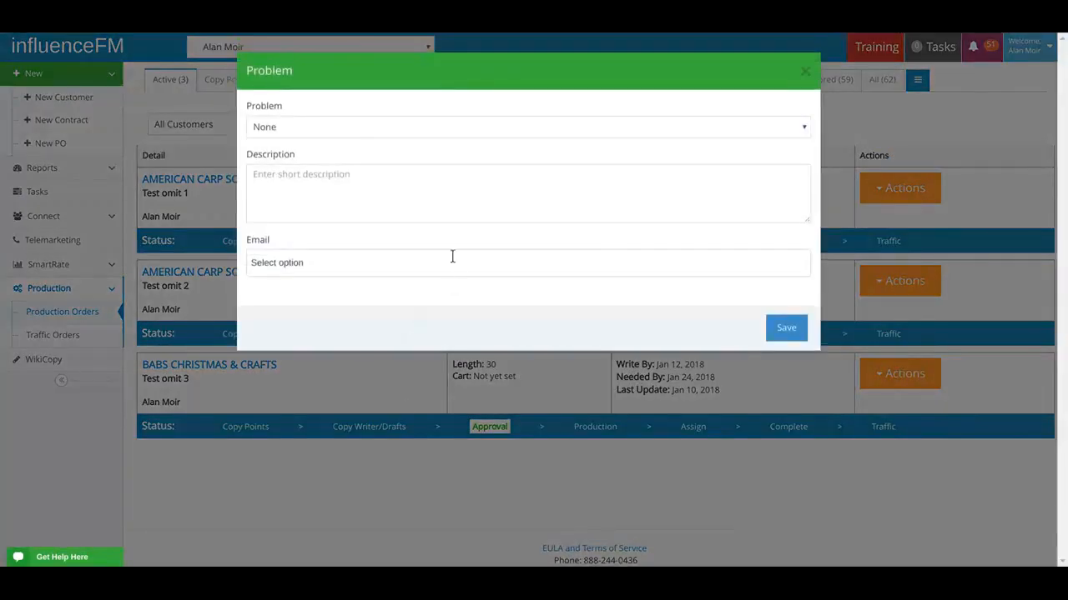
click(372, 125)
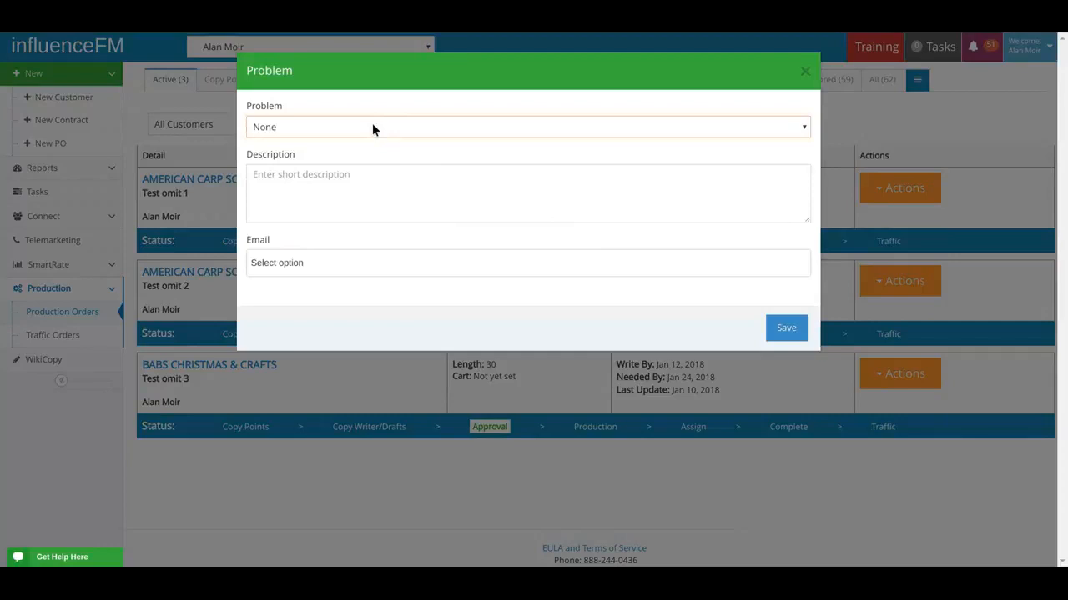
key(Down)
click(347, 180)
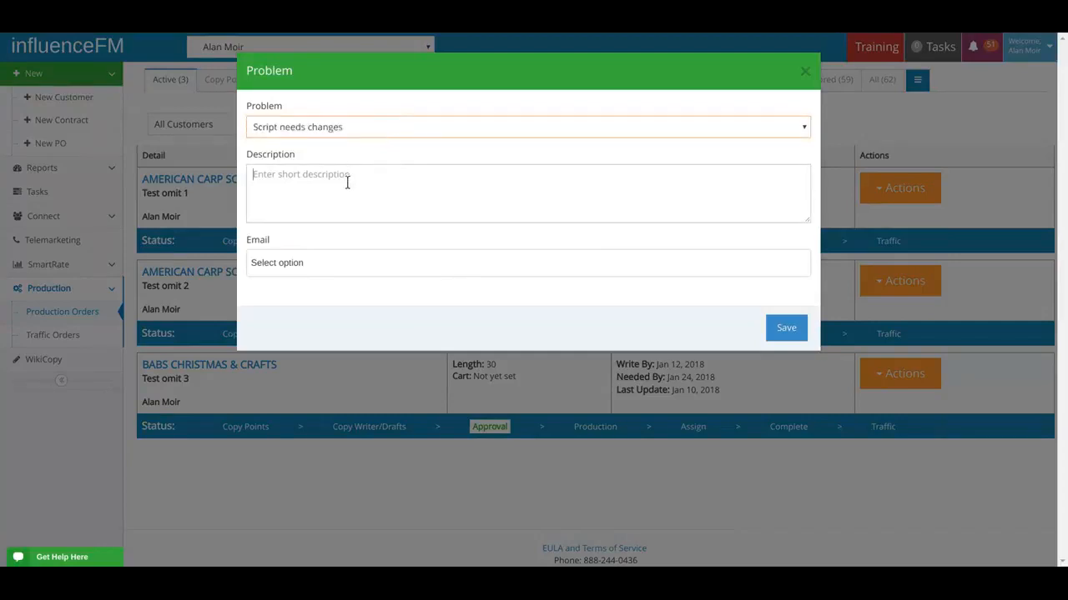
text(ryh eyh ey h56)
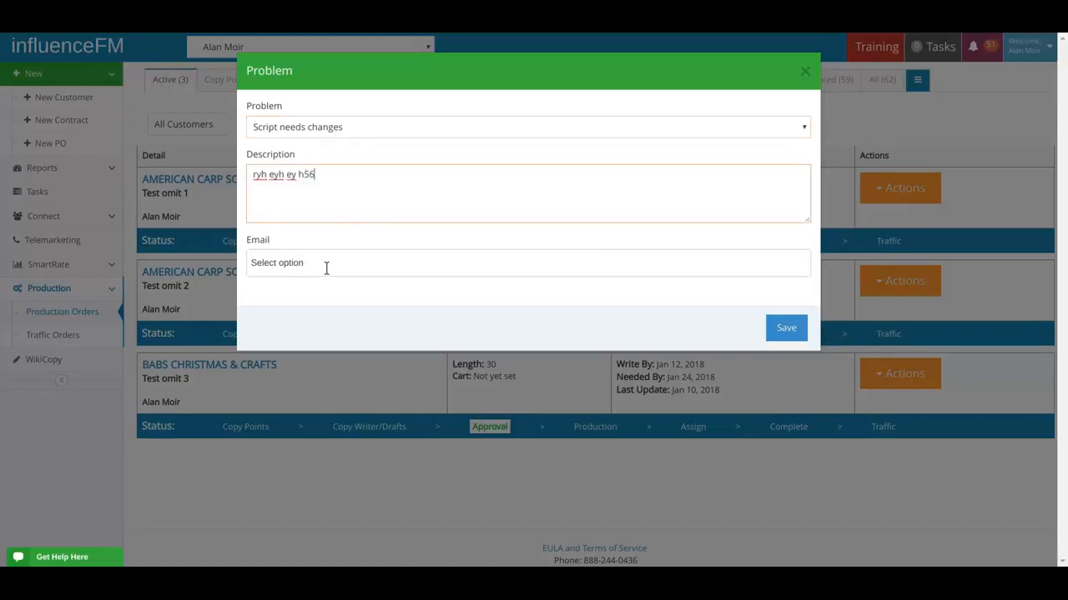
Add three e-mail recipients to the problem report and close it without saving
click(326, 265)
click(308, 326)
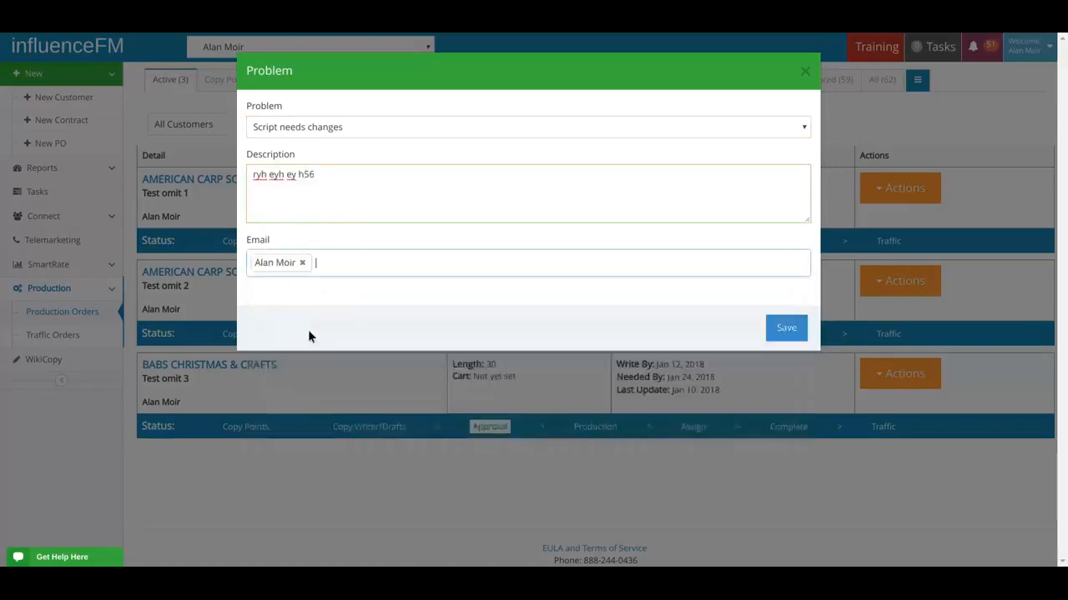
click(401, 264)
click(361, 360)
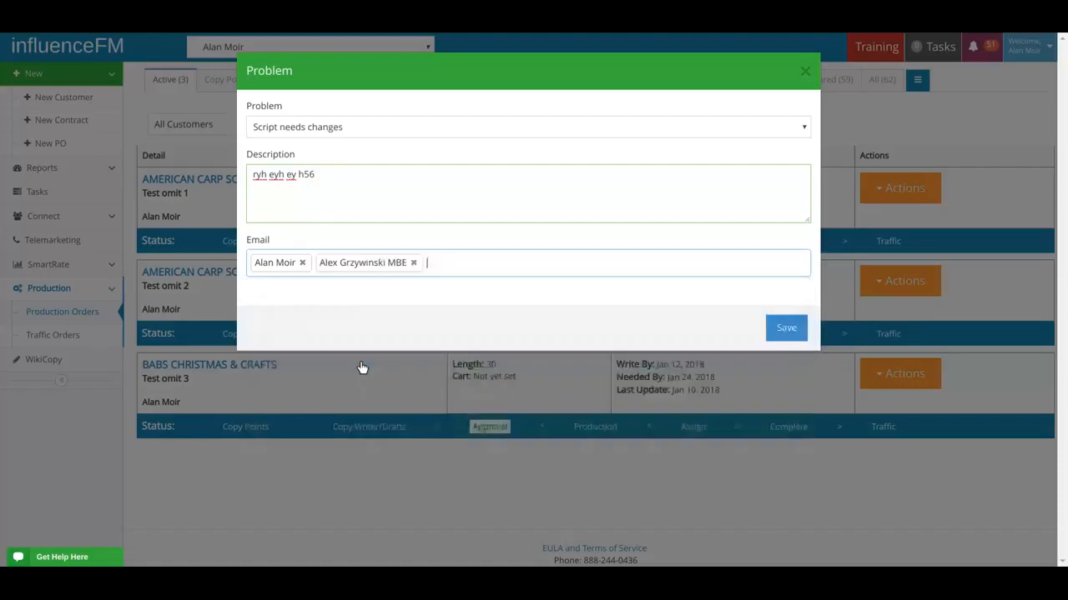
click(450, 265)
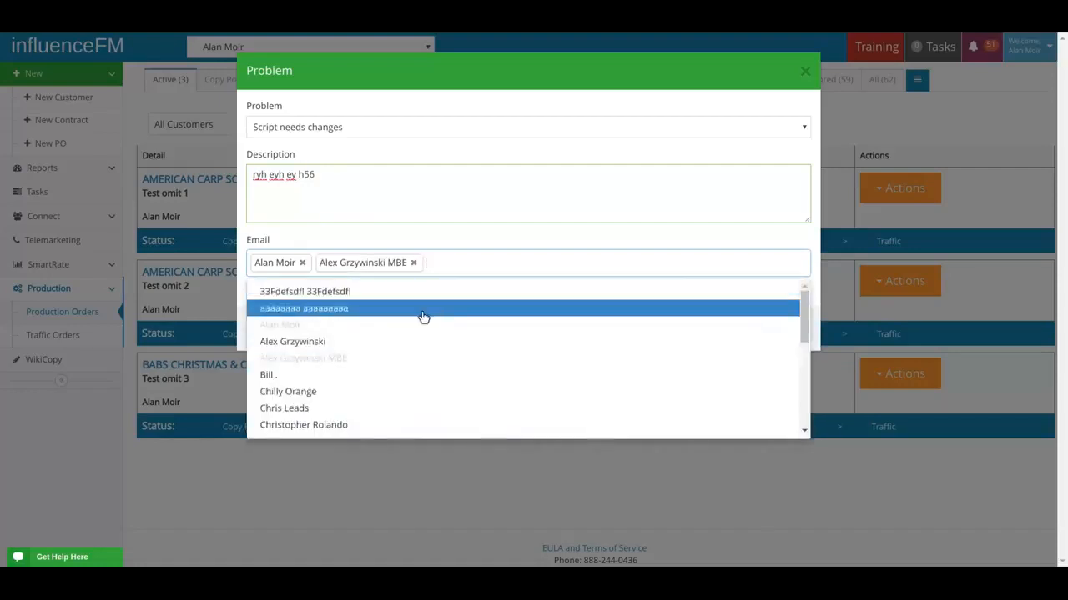
click(362, 343)
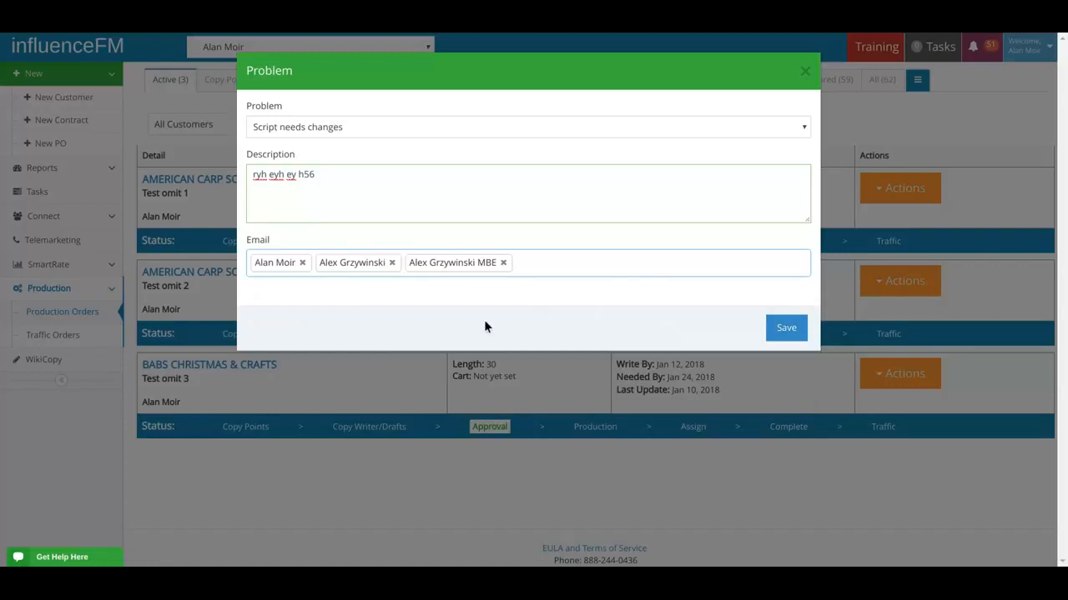
click(805, 71)
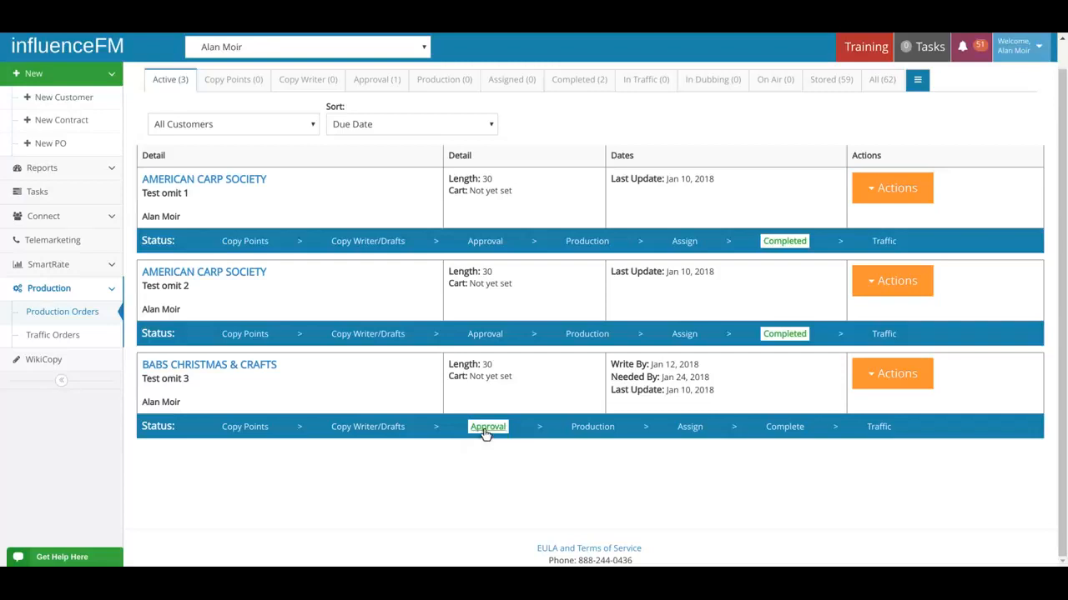
Submit the Test omit 3 order with Send to be Produced, and check it in the Production stage and active lists
click(591, 430)
scroll(613, 371, down, 2)
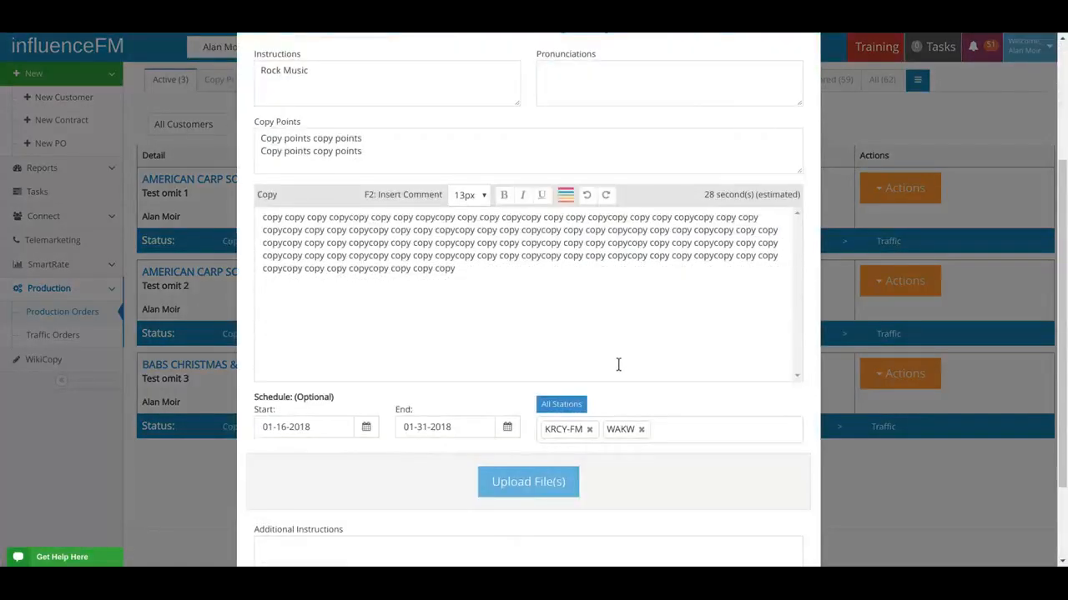
scroll(618, 364, down, 2)
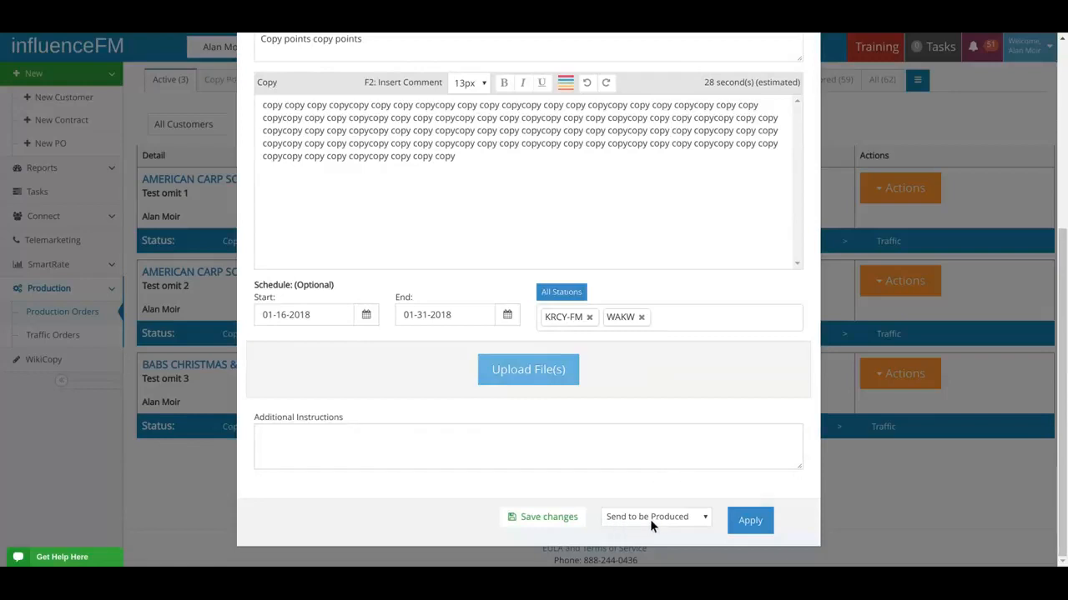
click(740, 525)
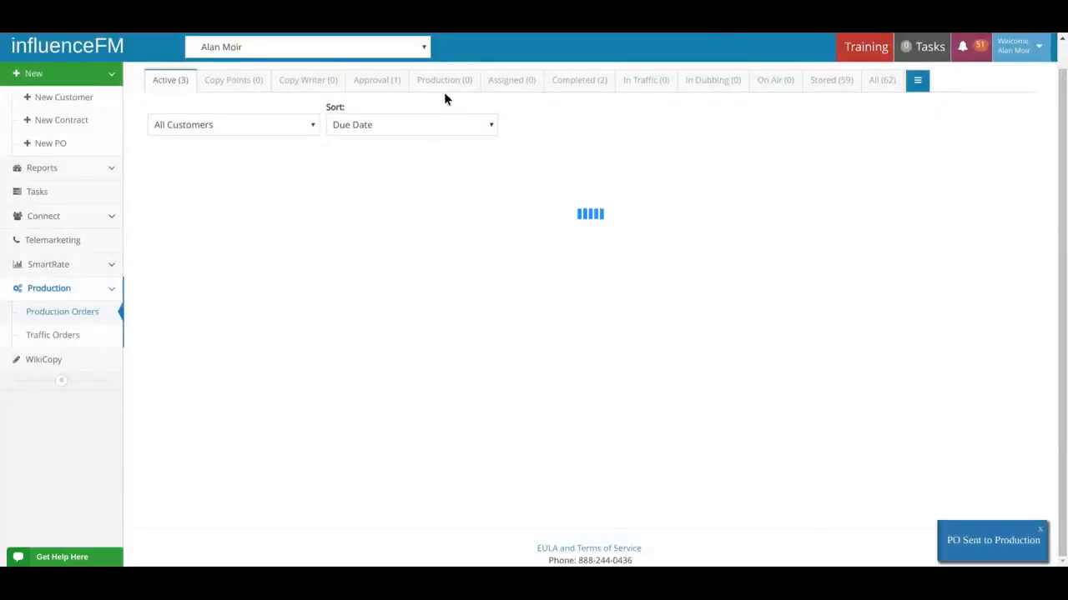
click(446, 78)
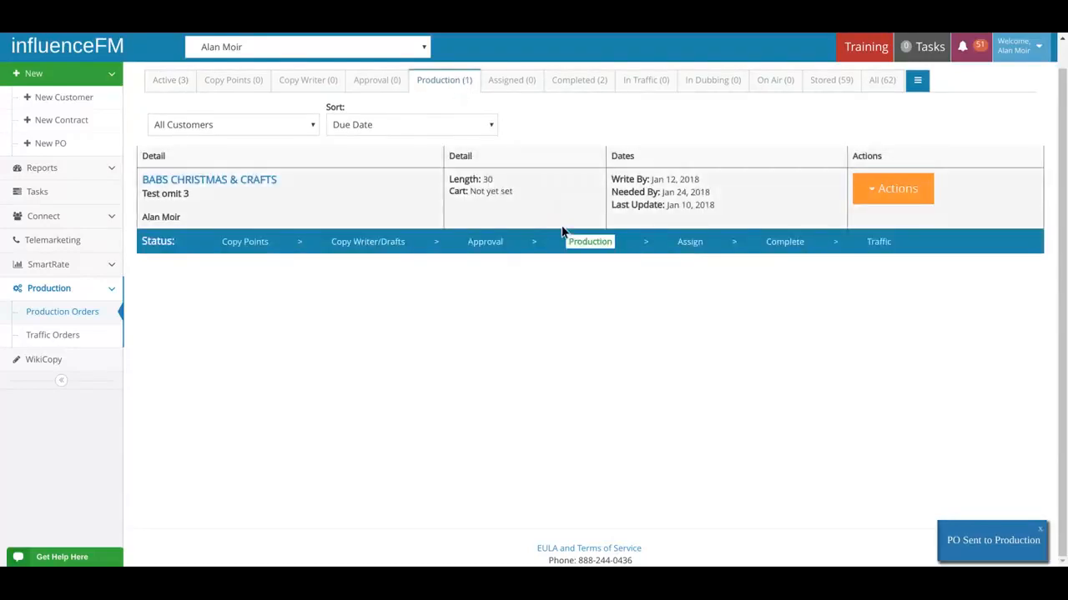
click(178, 82)
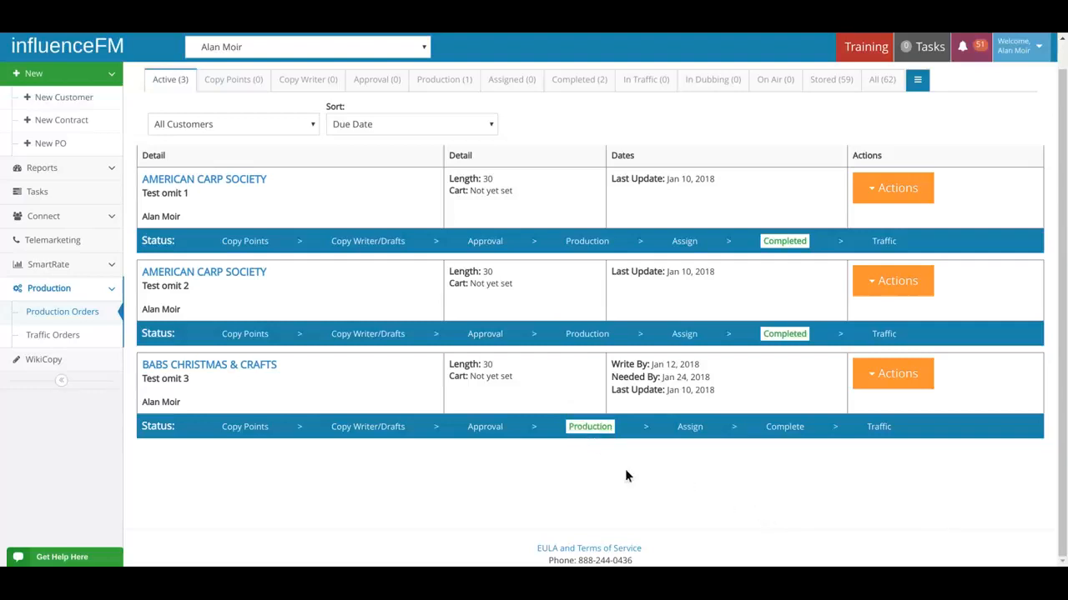
Assign the Test omit 3 order to a producer, and check it in the Assigned stage and active lists
click(695, 429)
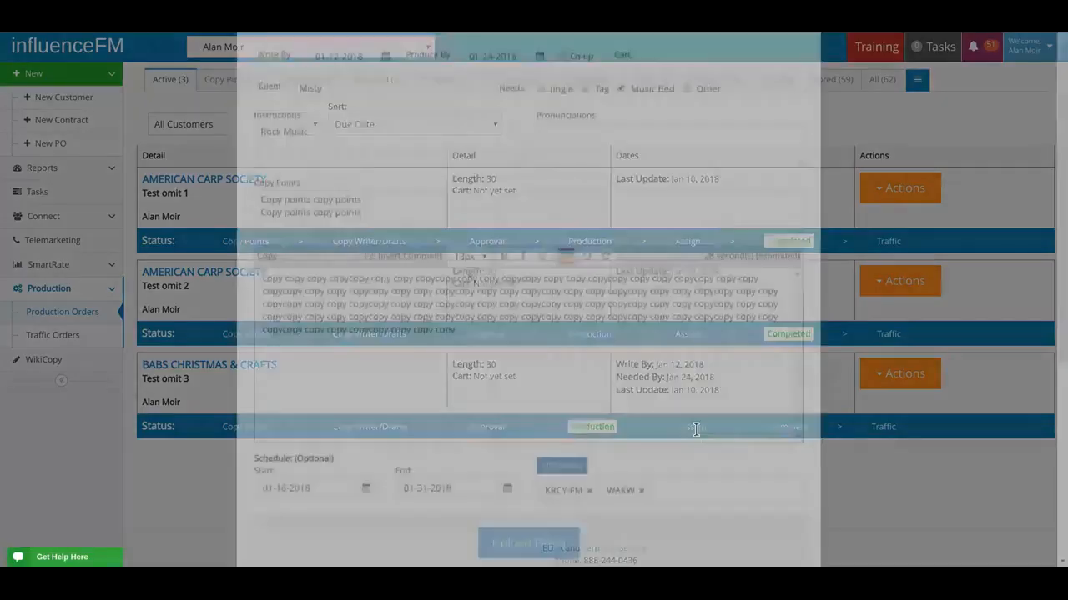
scroll(487, 301, down, 5)
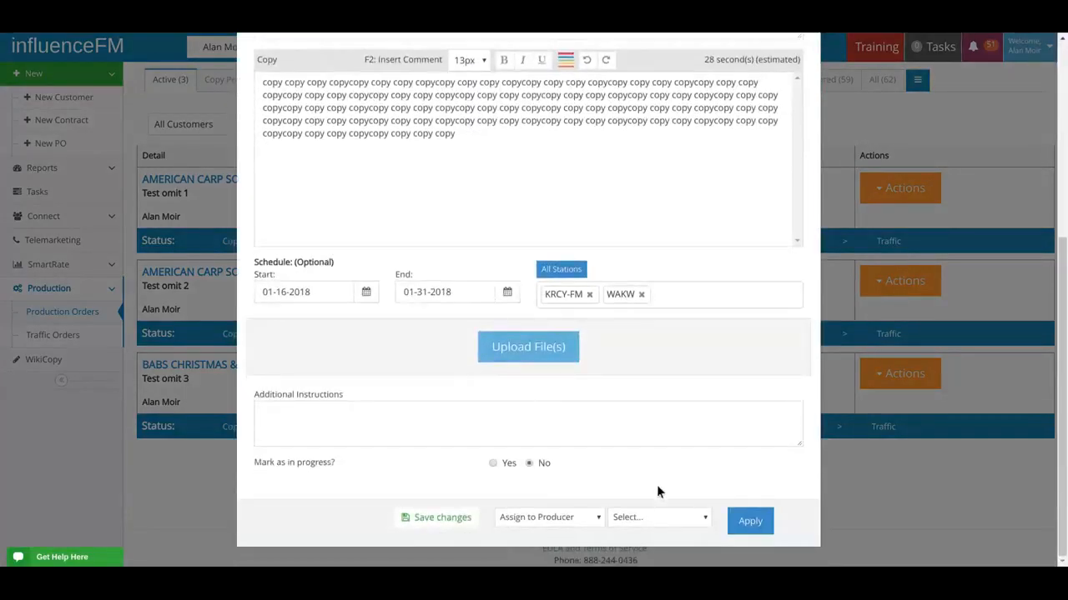
click(648, 517)
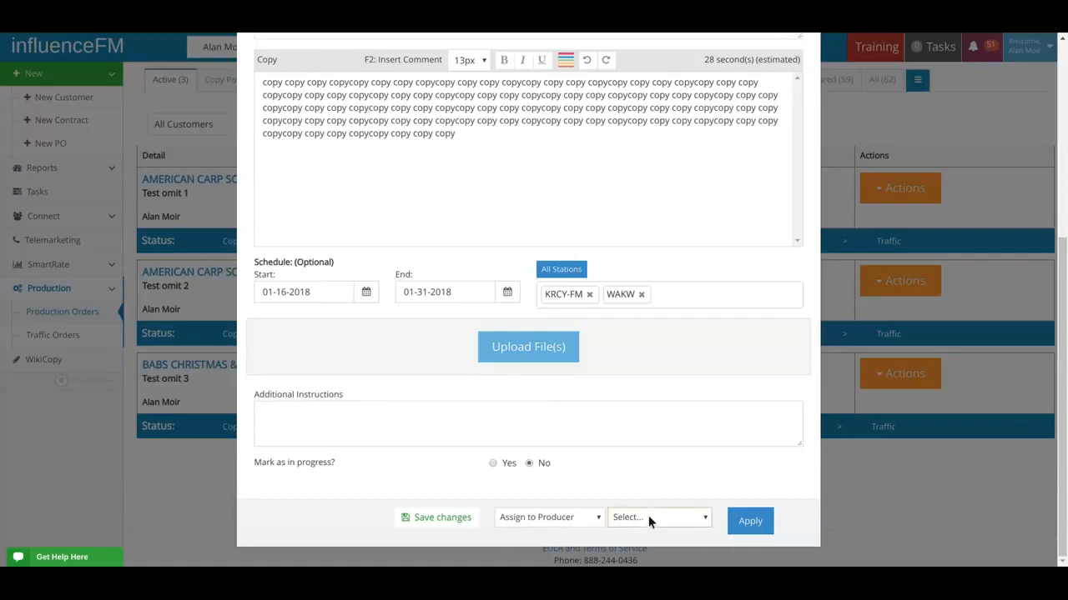
click(650, 438)
click(753, 524)
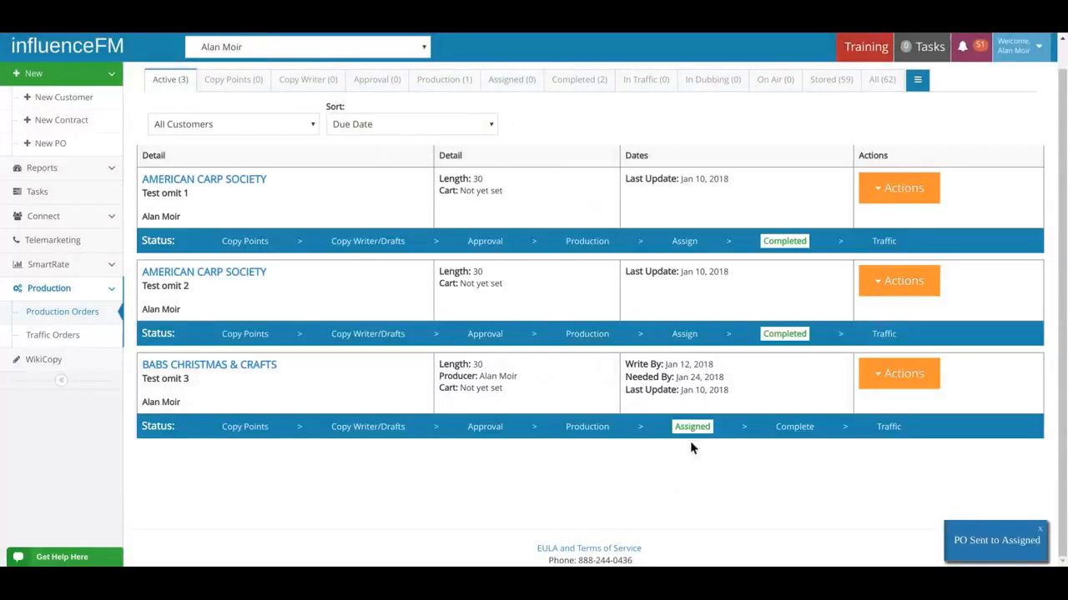
click(512, 80)
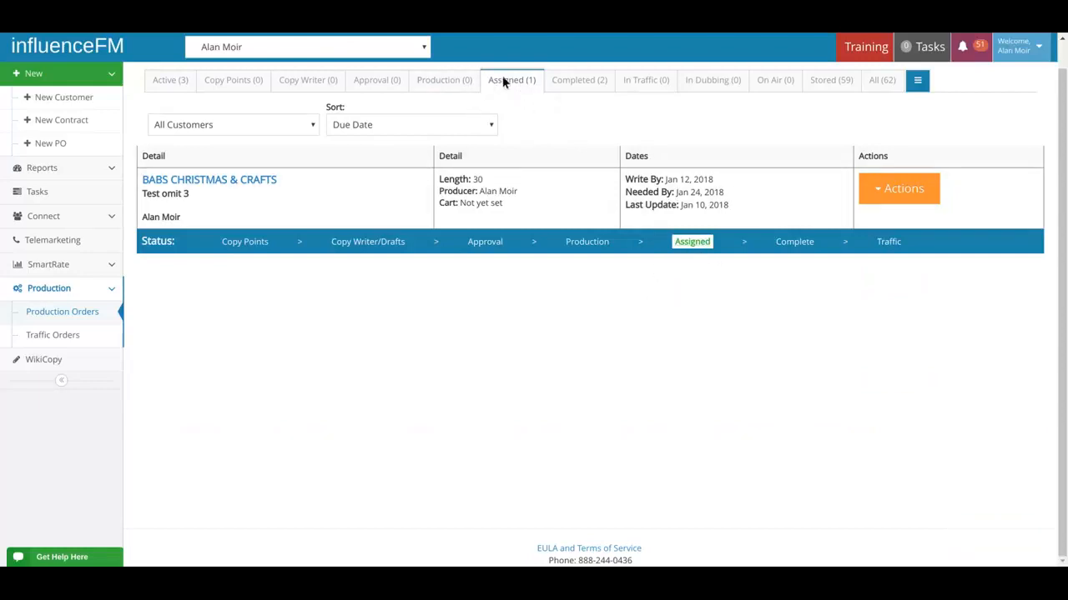
click(177, 81)
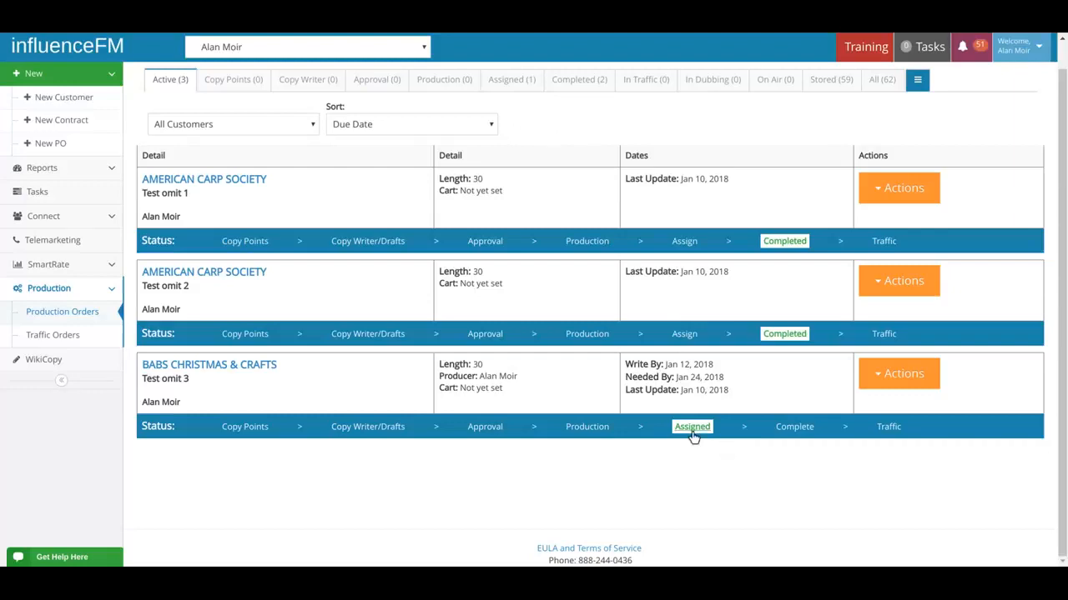
Upload SampleAudio_0.4mb.mp3 to the Test omit 3 order and submit it with Mark spot as Complete
click(788, 428)
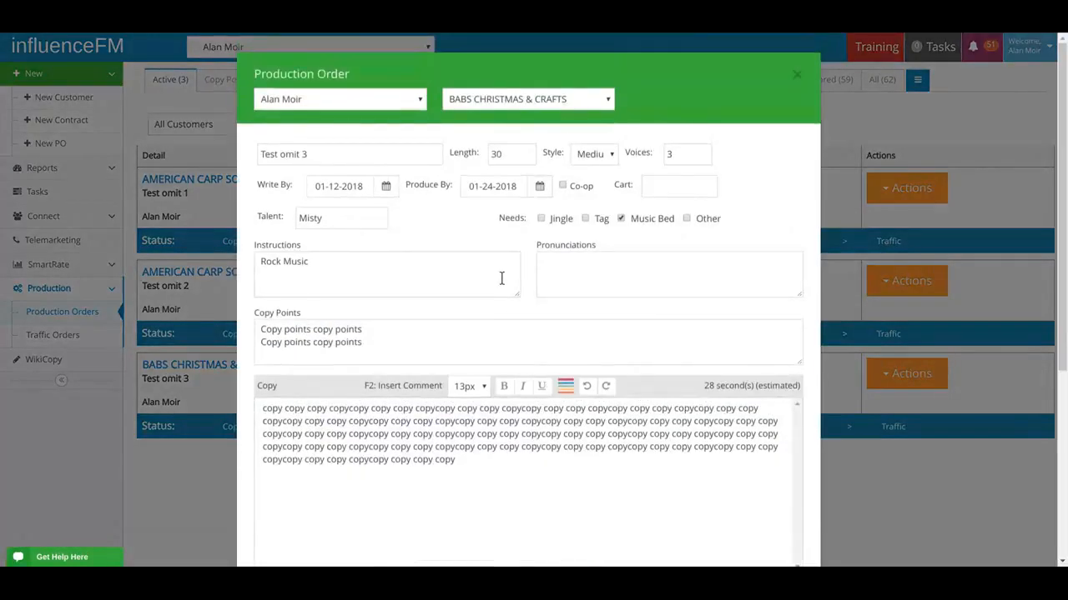
scroll(502, 277, down, 3)
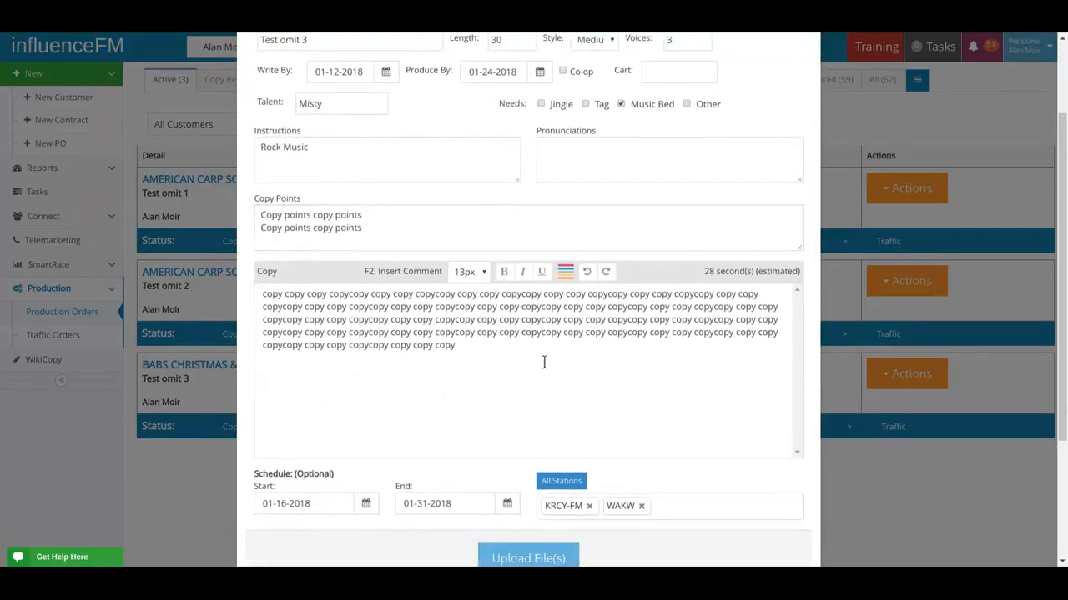
scroll(544, 362, down, 5)
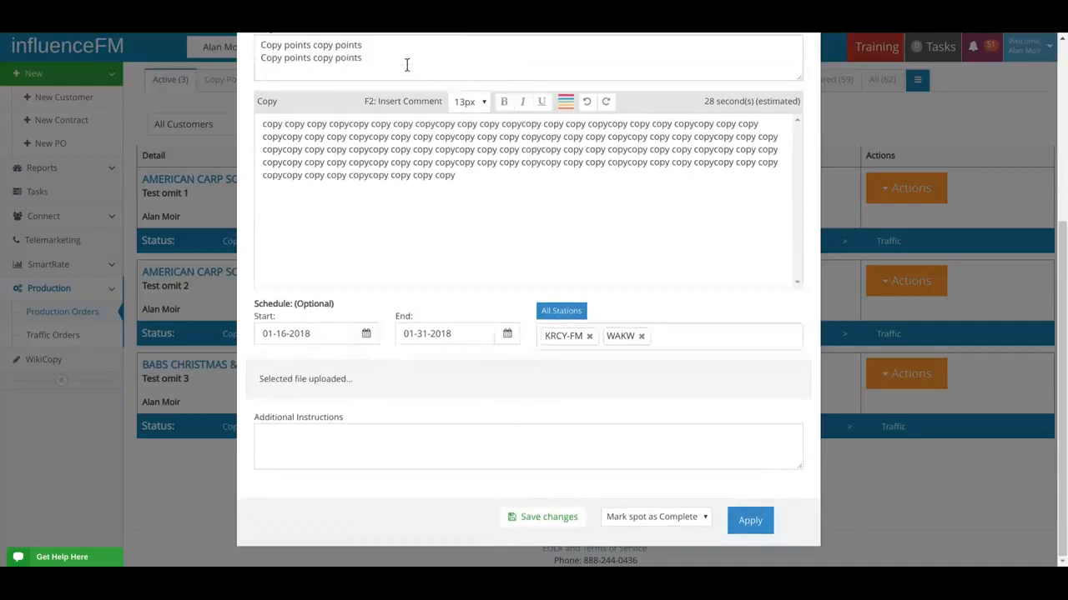
scroll(613, 379, down, 3)
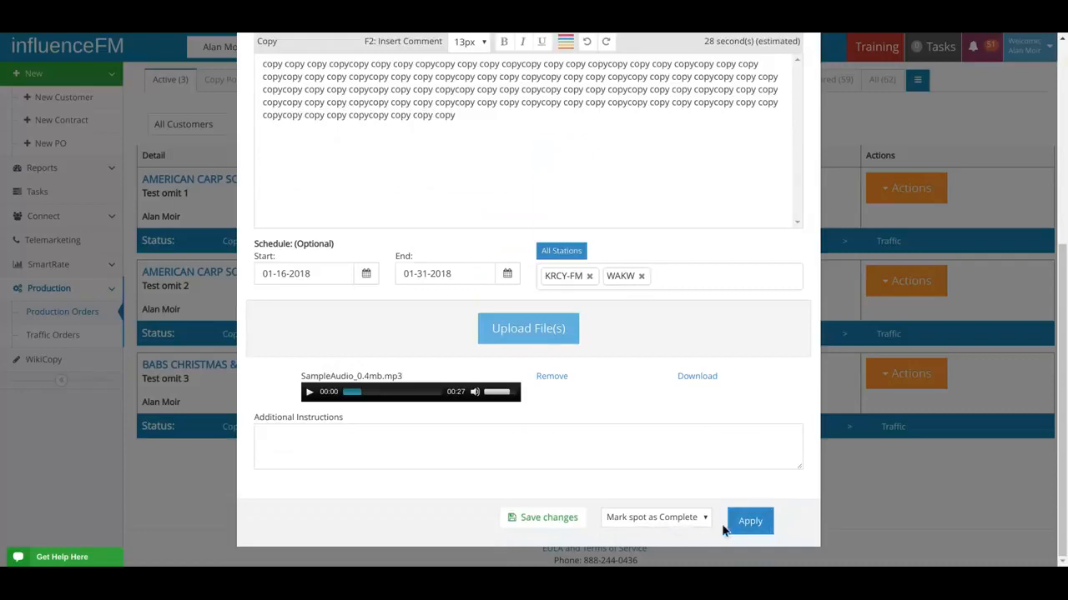
click(760, 524)
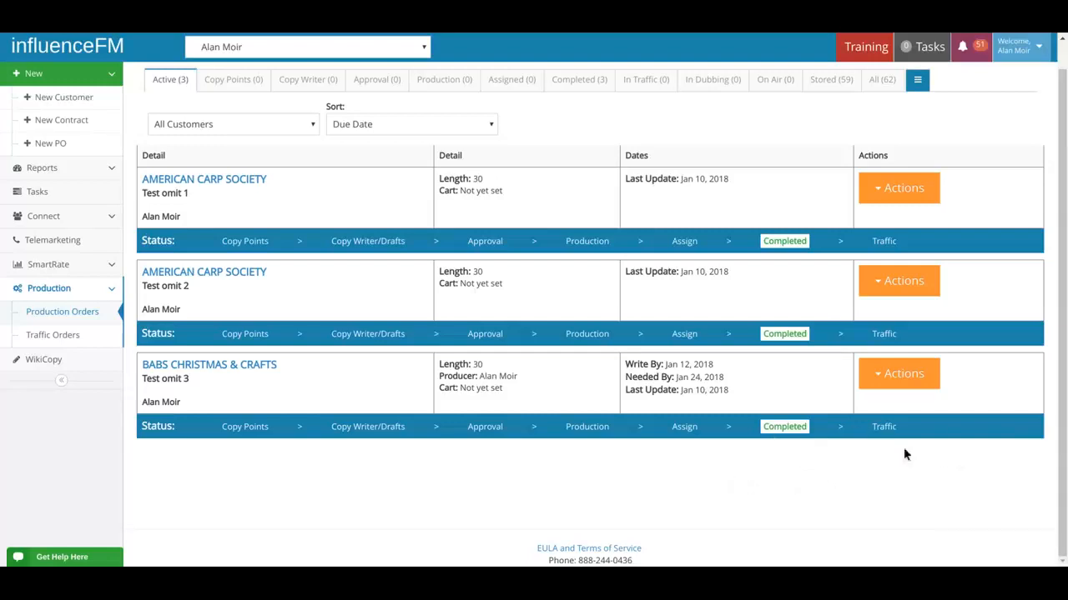
Open the problem report form for the Test omit 3 order and close it without saving
click(899, 381)
click(877, 552)
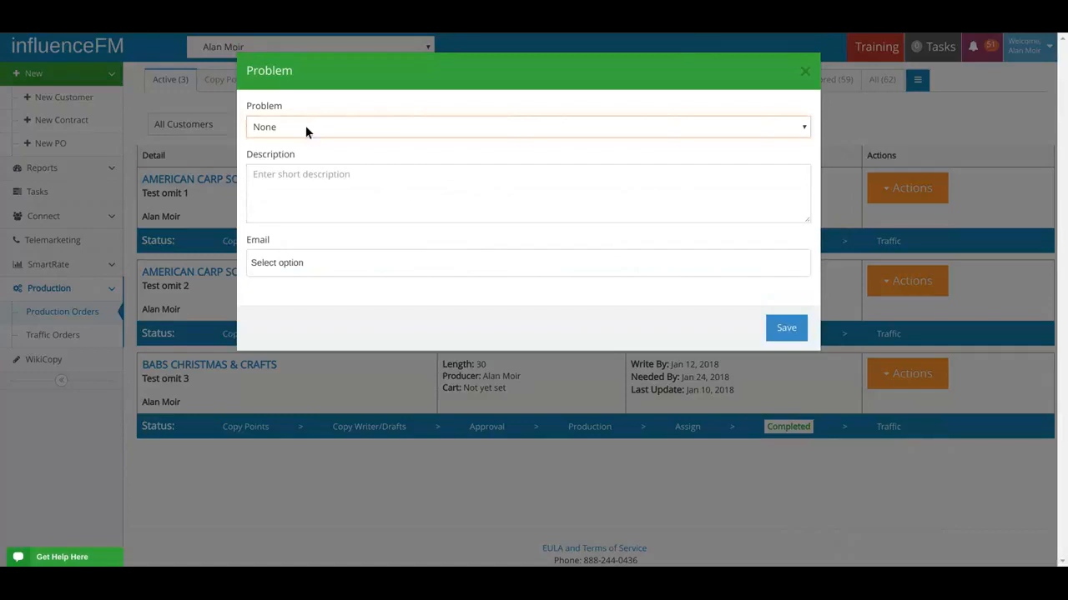
click(804, 71)
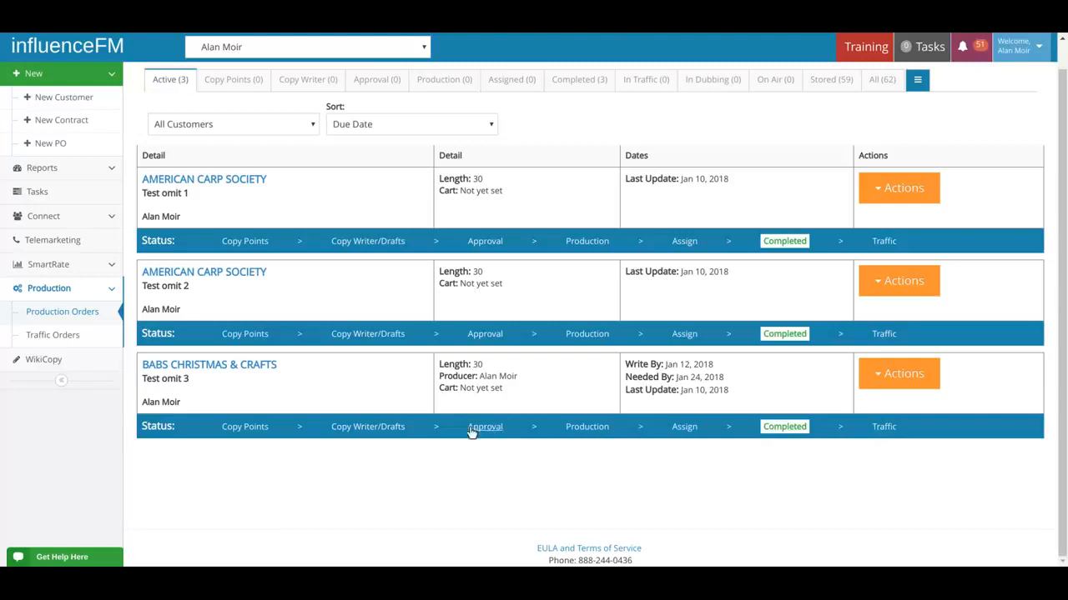
Open the traffic order for Test omit 3, exclude Wednesday and Saturday from its rotation days, and collapse the rotation item
click(884, 429)
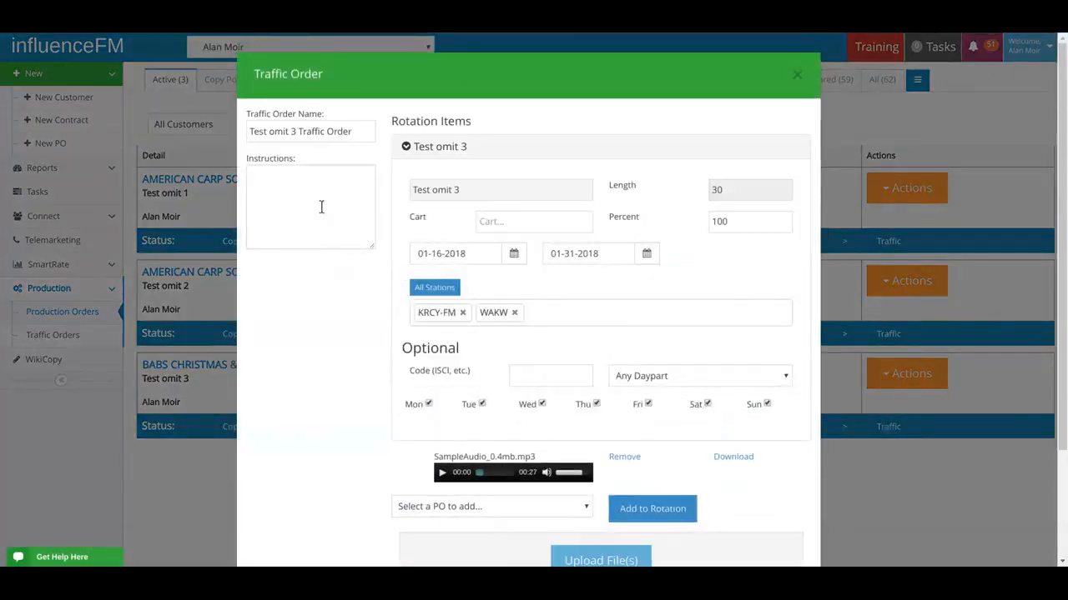
click(321, 207)
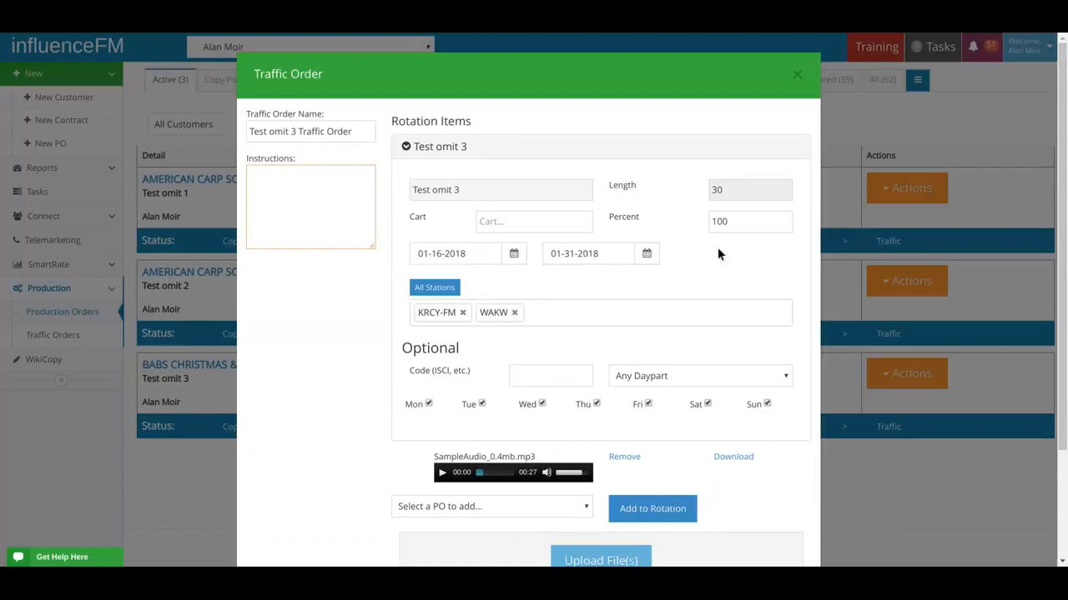
double_click(725, 222)
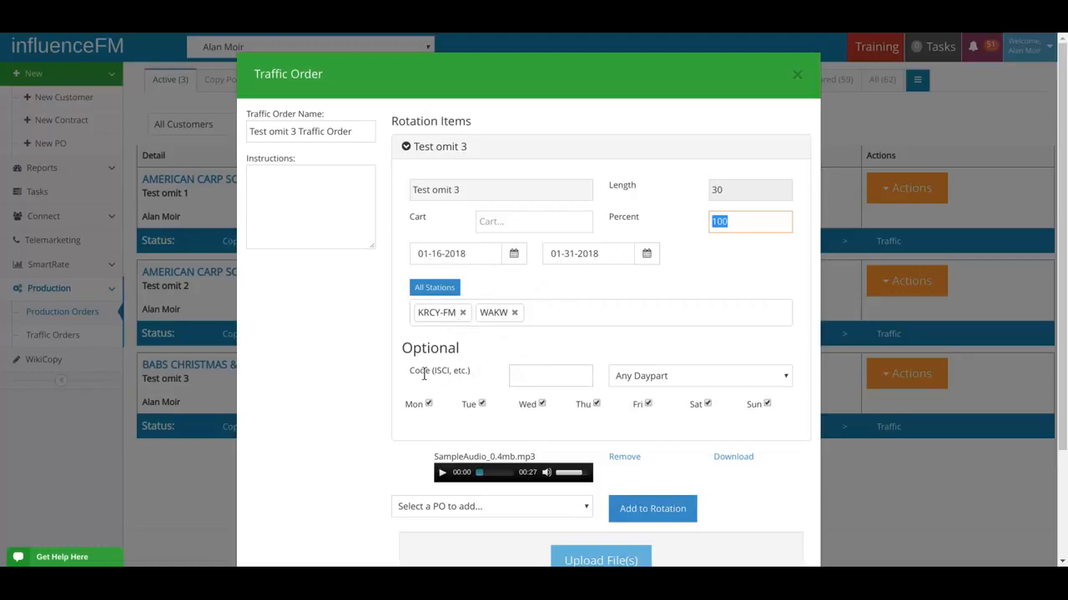
drag(413, 349, 490, 359)
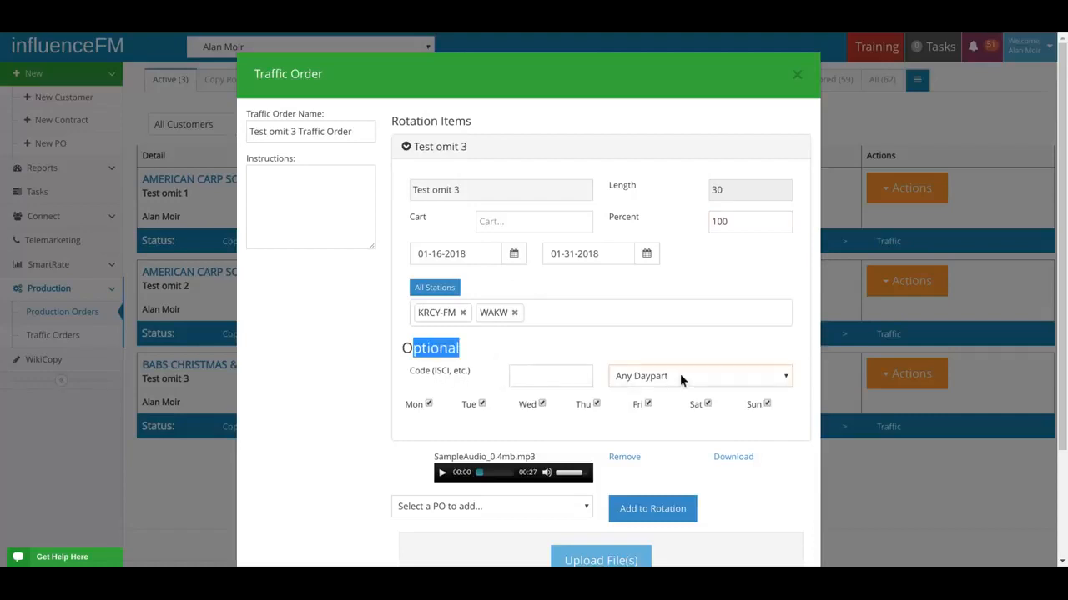
click(707, 404)
click(445, 151)
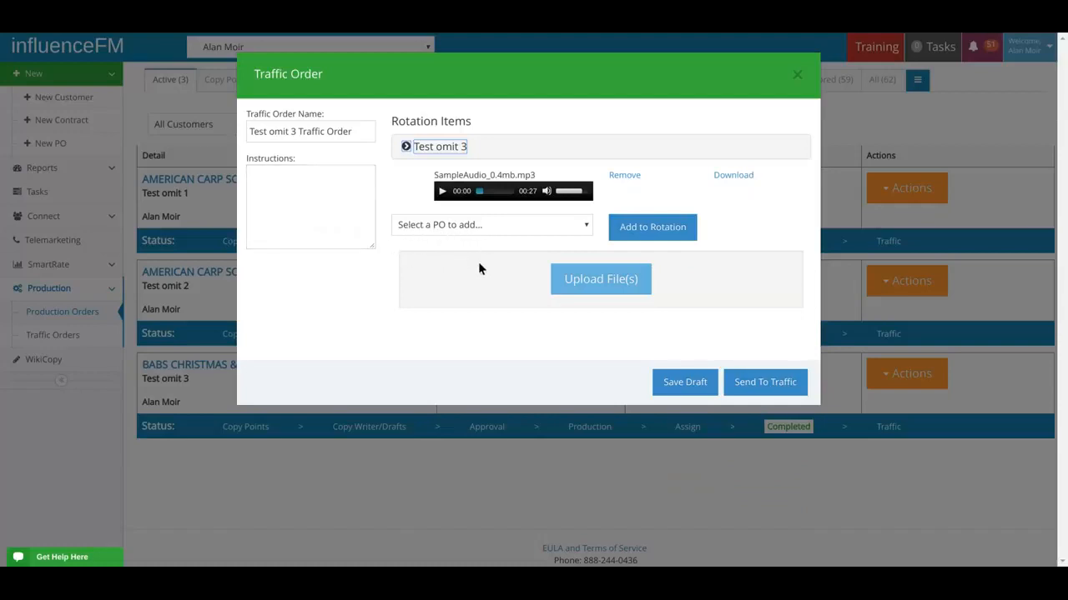
Review the Test omit 3 rotation item's percentage, and close the traffic order without saving or sending it
click(623, 235)
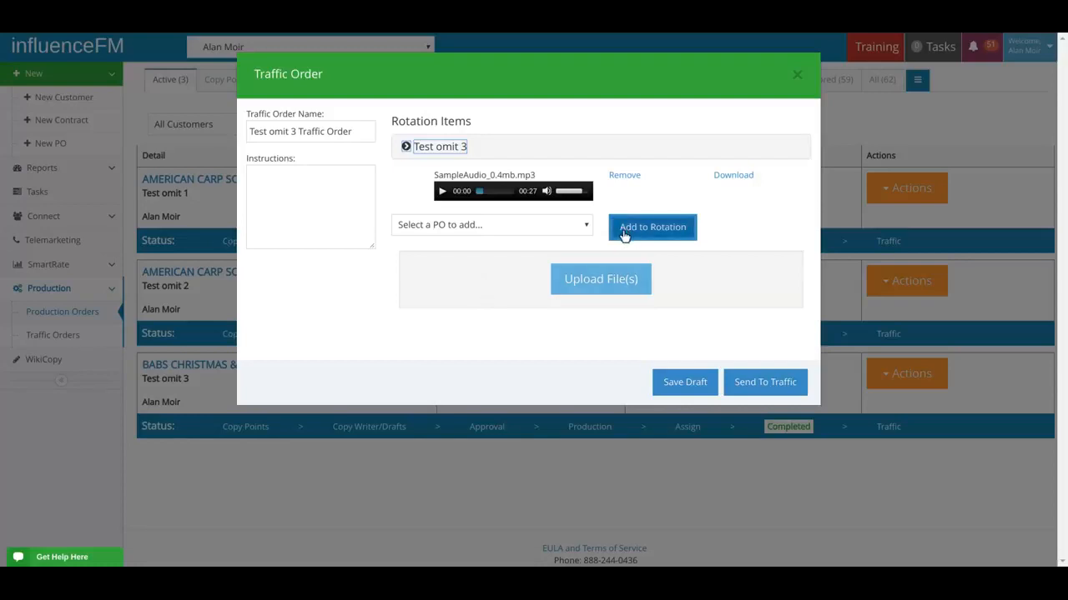
click(451, 147)
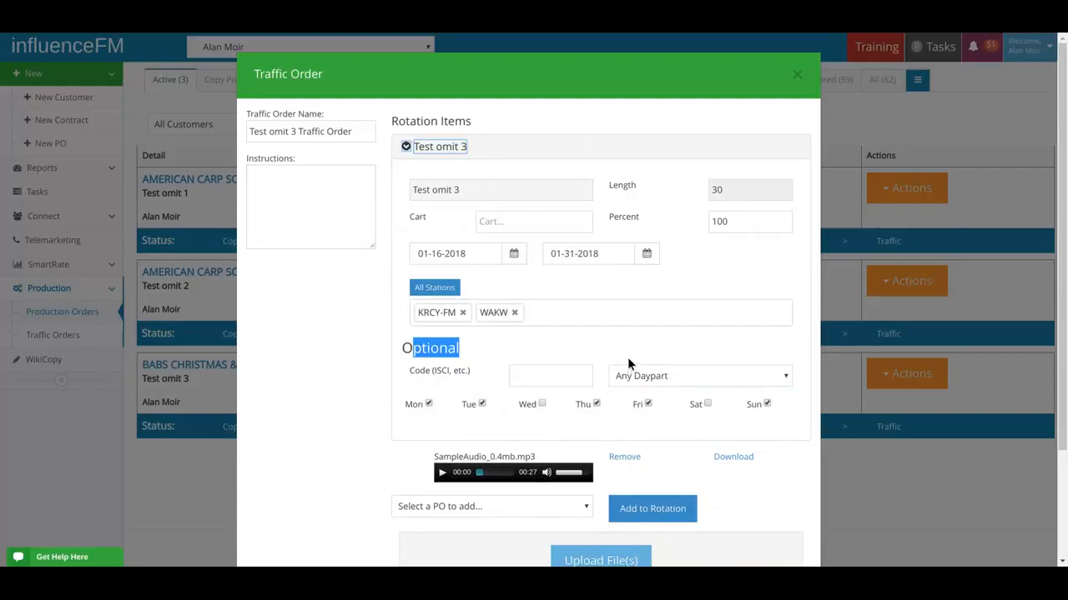
drag(737, 221, 625, 217)
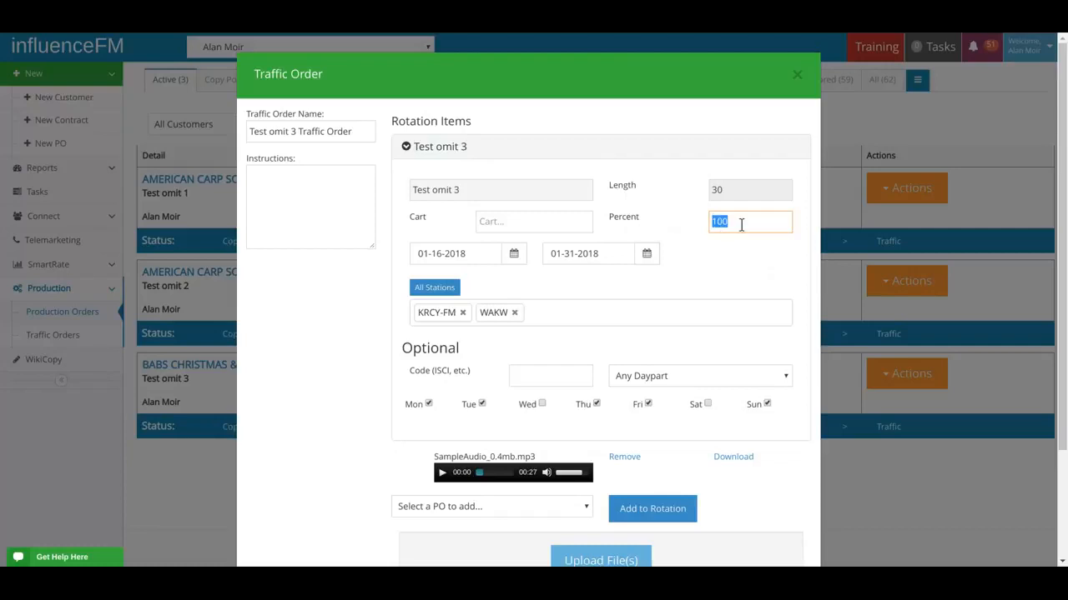
click(741, 224)
drag(739, 224, 709, 223)
click(456, 149)
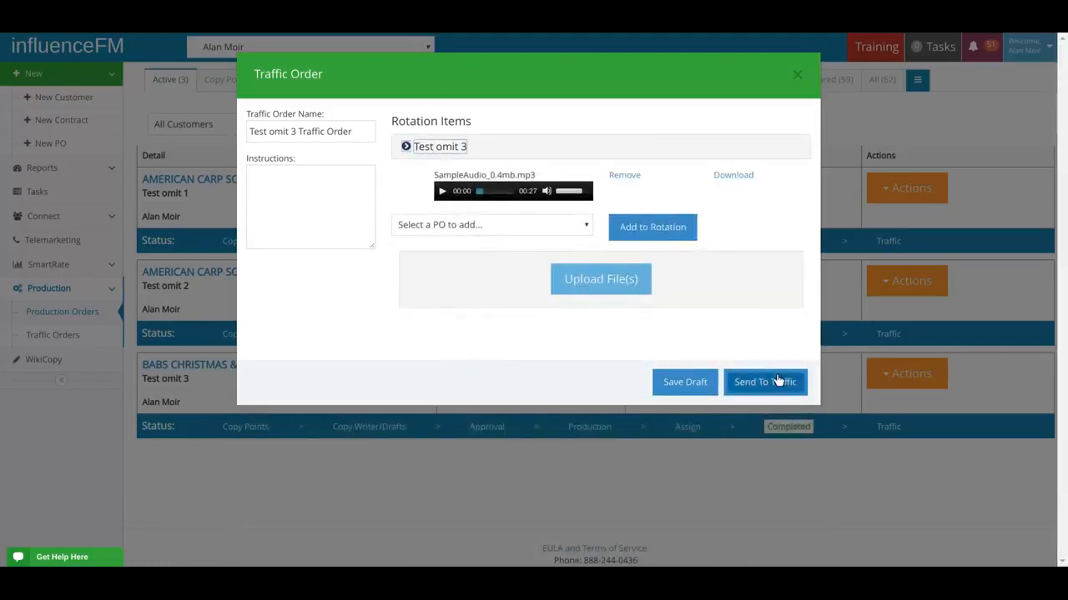
click(797, 75)
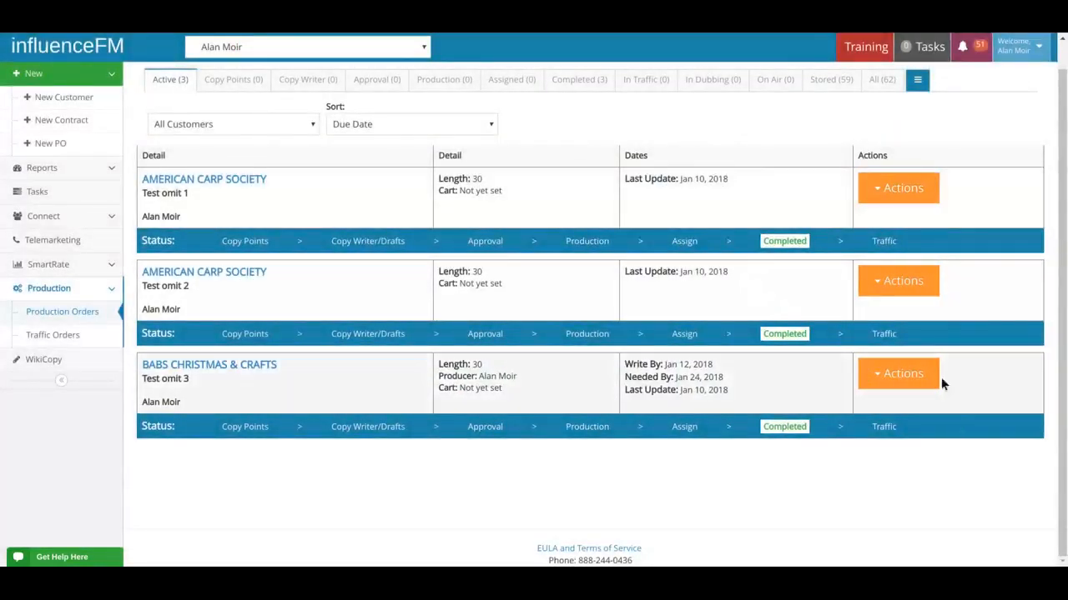
View the history of the Test omit 1 order, close it, and check the order's available actions
click(884, 191)
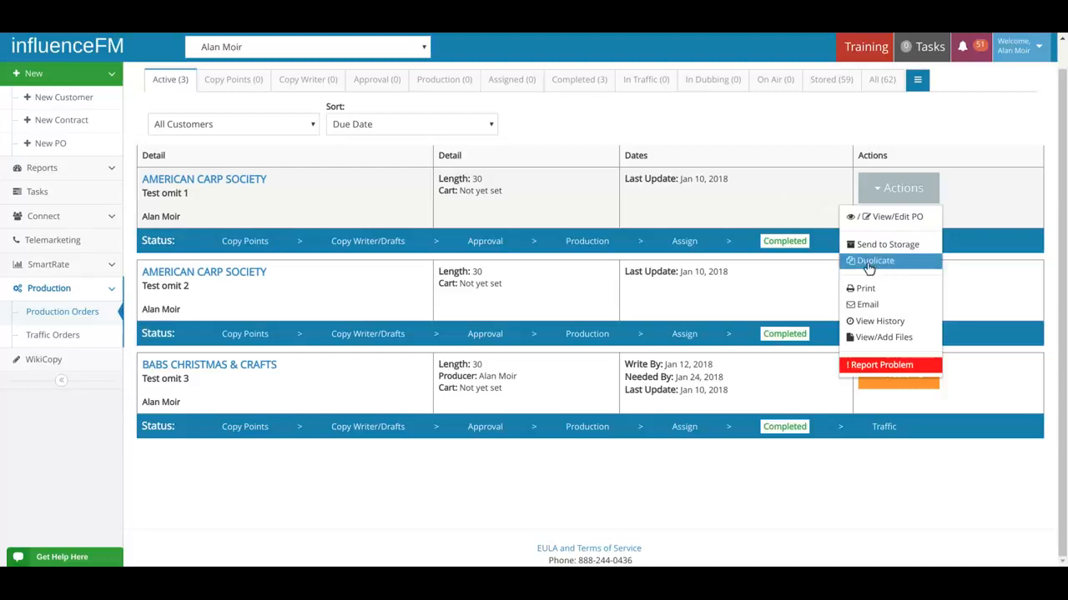
click(882, 323)
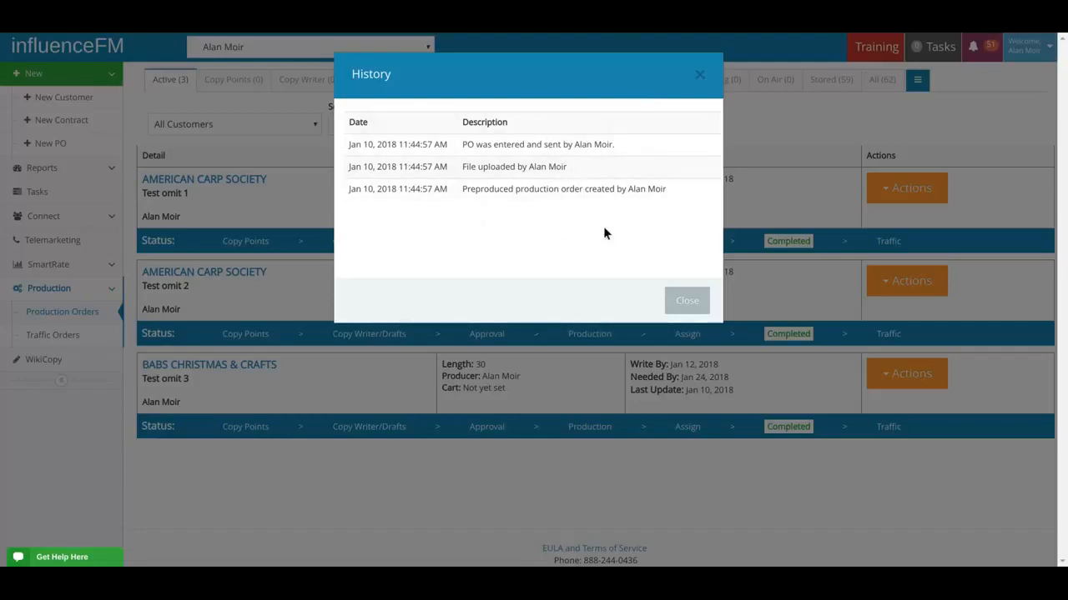
click(700, 79)
click(883, 197)
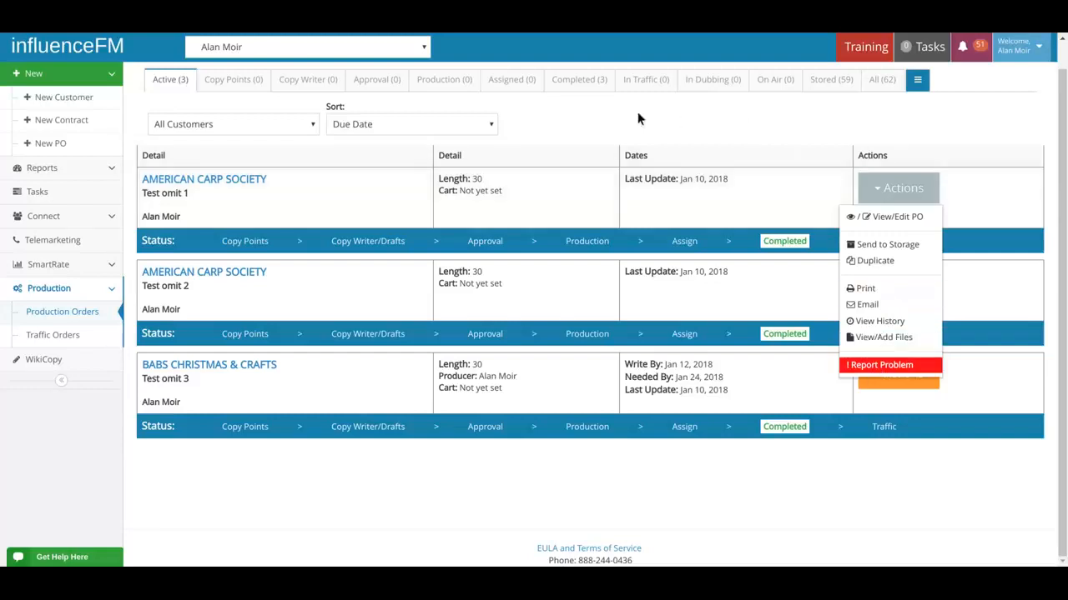
click(614, 119)
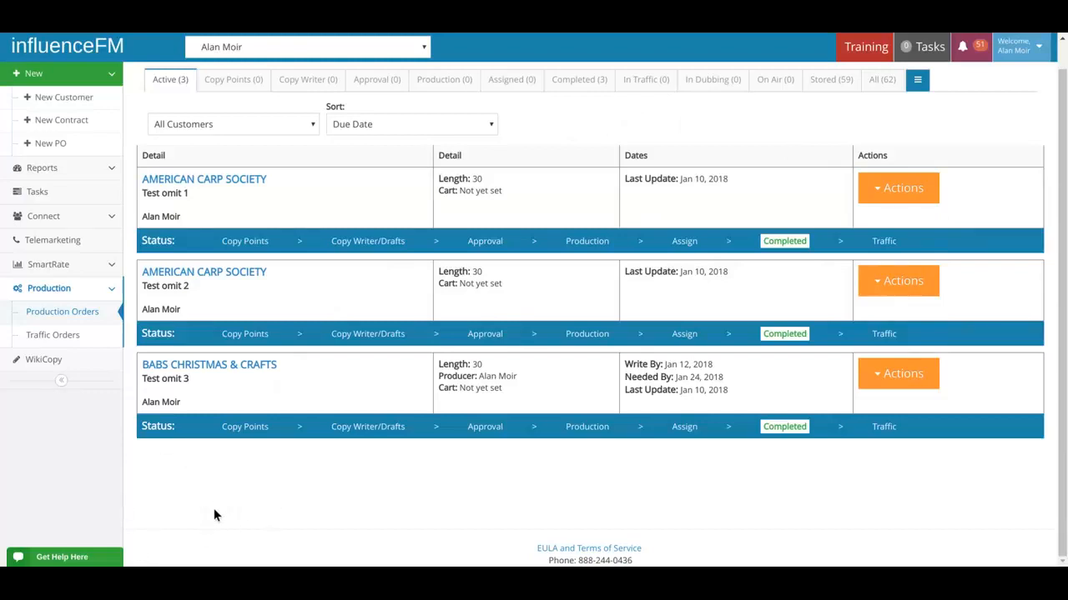
Open the Get Help Here support chat form
click(37, 559)
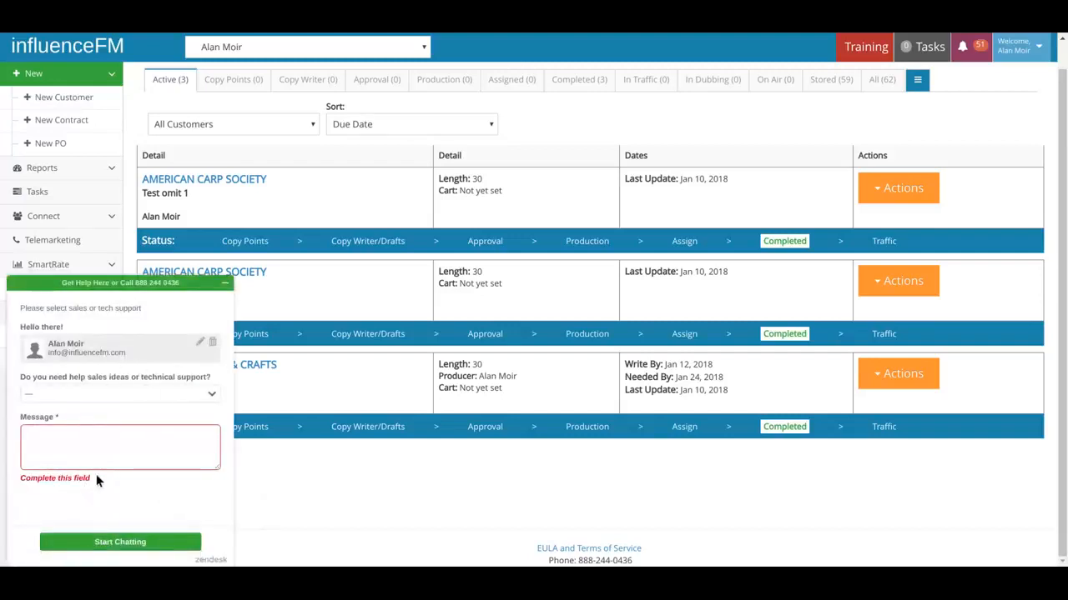